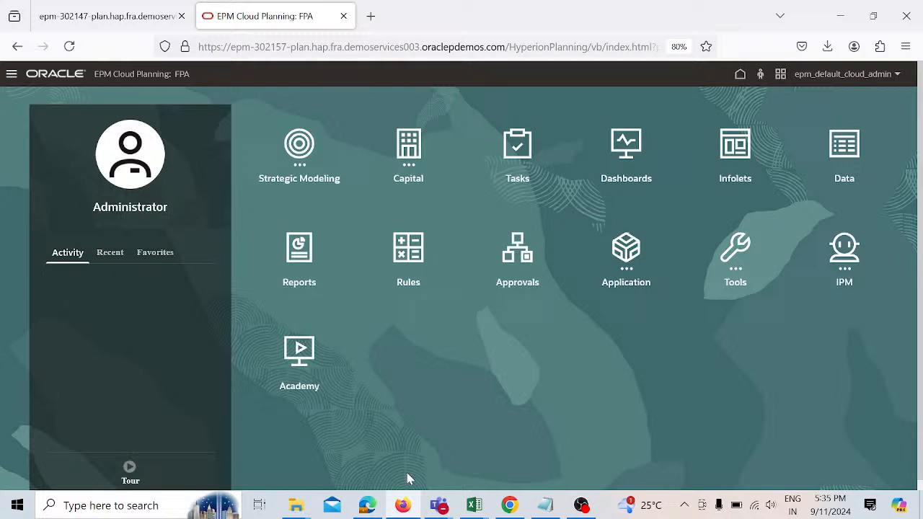
# Step: Open the Dimensions page from the Navigator and browse the list of available dimensions
pyautogui.click(11, 75)
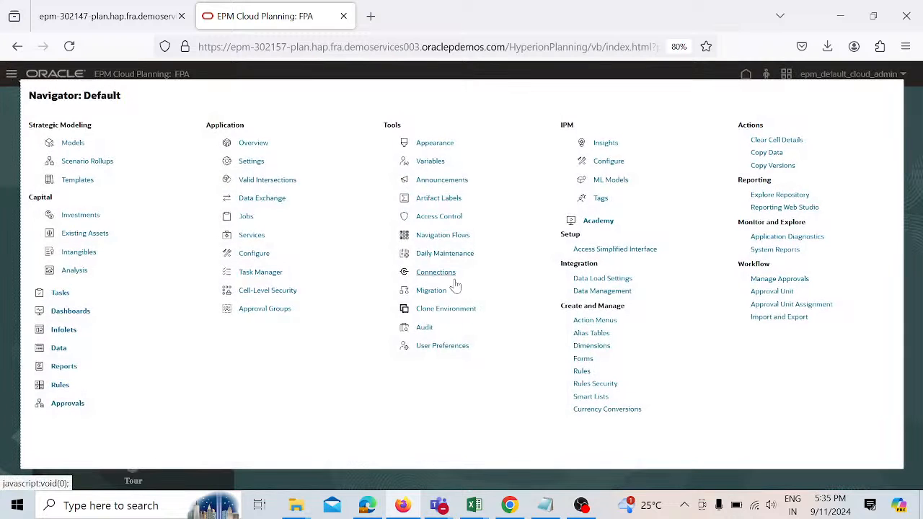
pyautogui.click(590, 348)
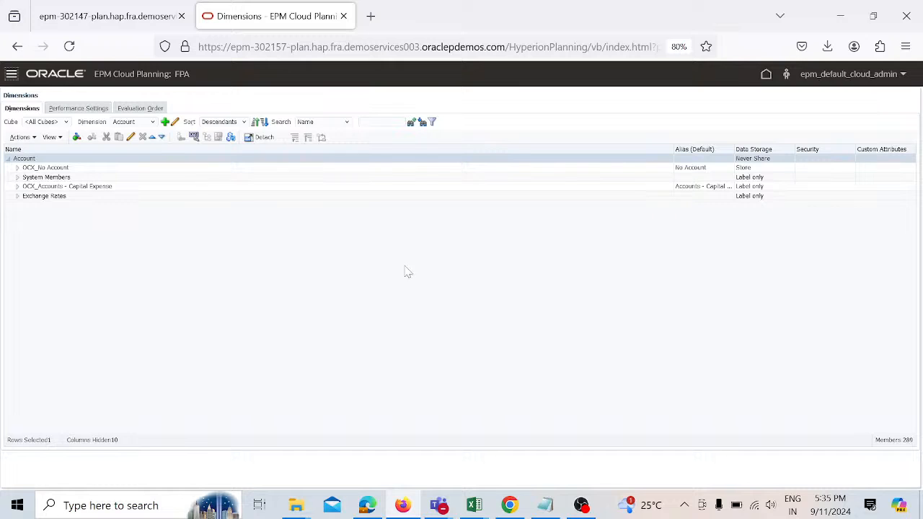
pyautogui.click(153, 122)
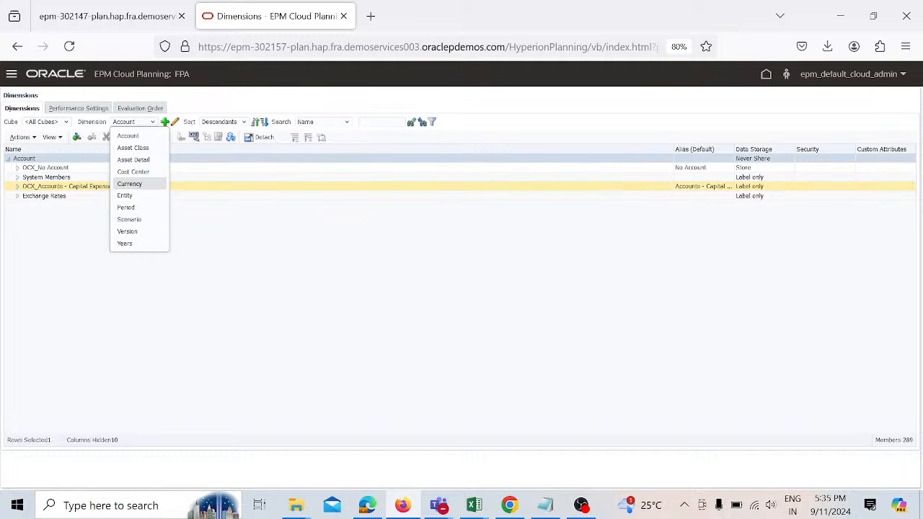
pyautogui.click(50, 220)
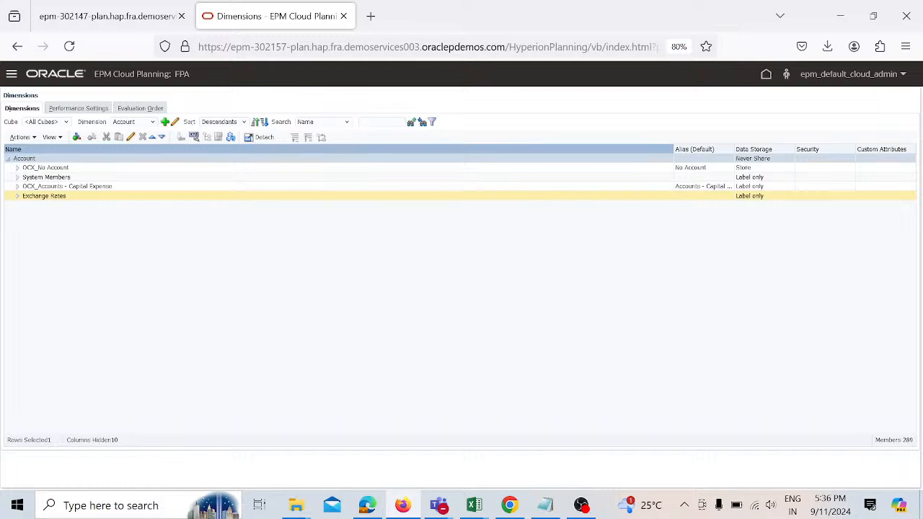
# Step: Switch the displayed dimension to Entity and review its top-level members
pyautogui.click(153, 123)
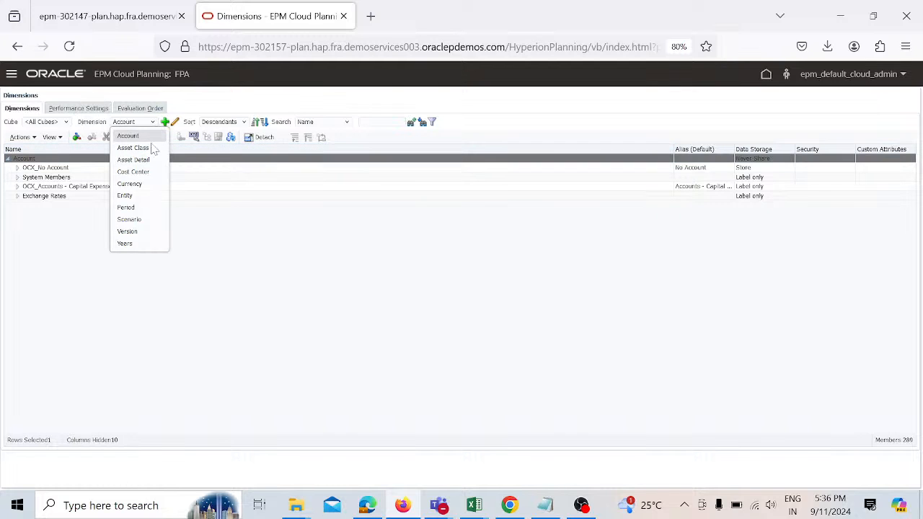
pyautogui.click(153, 195)
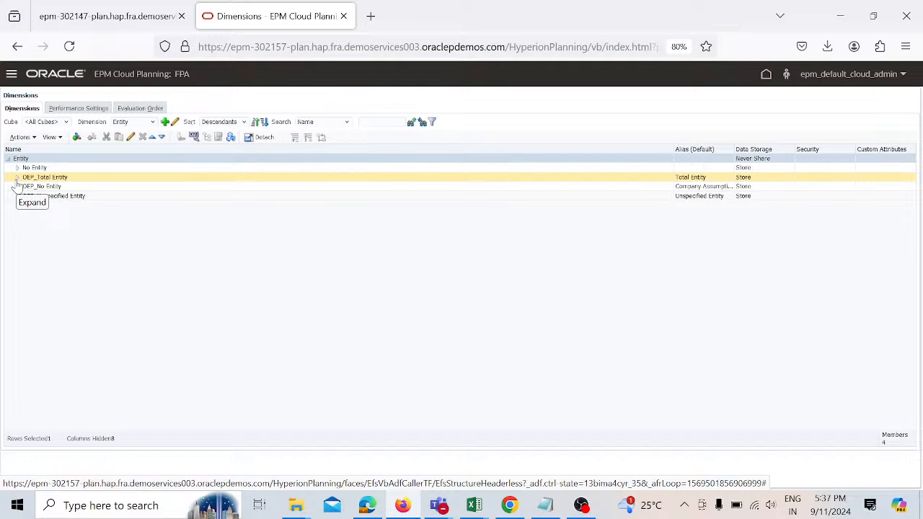
pyautogui.click(75, 189)
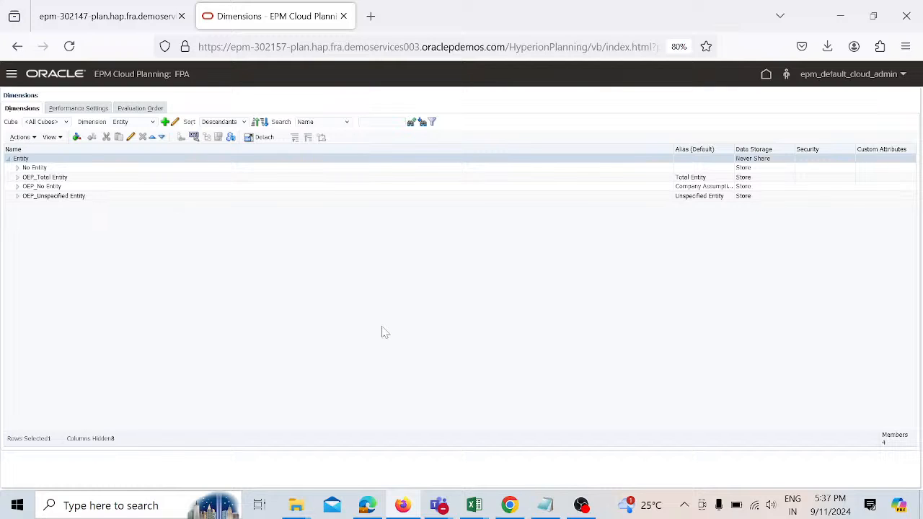
# Step: Return to the home page and open the 2019 BRD_Budget Document - FINAL _v211218 (1) workbook from Downloads
pyautogui.click(765, 76)
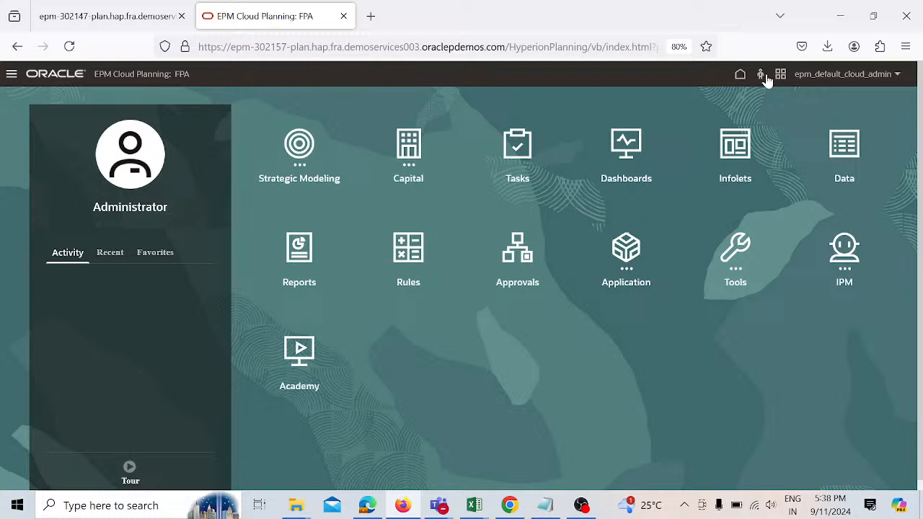
pyautogui.moveTo(302, 508)
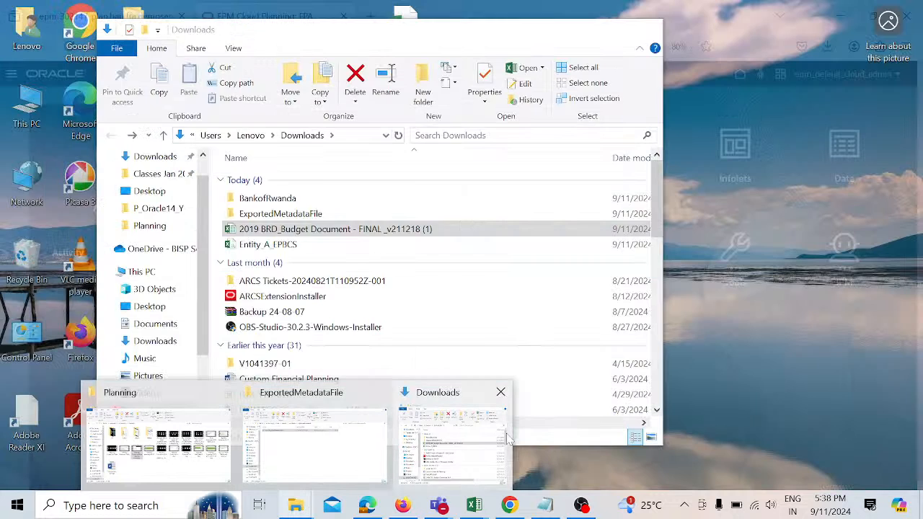
pyautogui.click(452, 443)
pyautogui.click(417, 231)
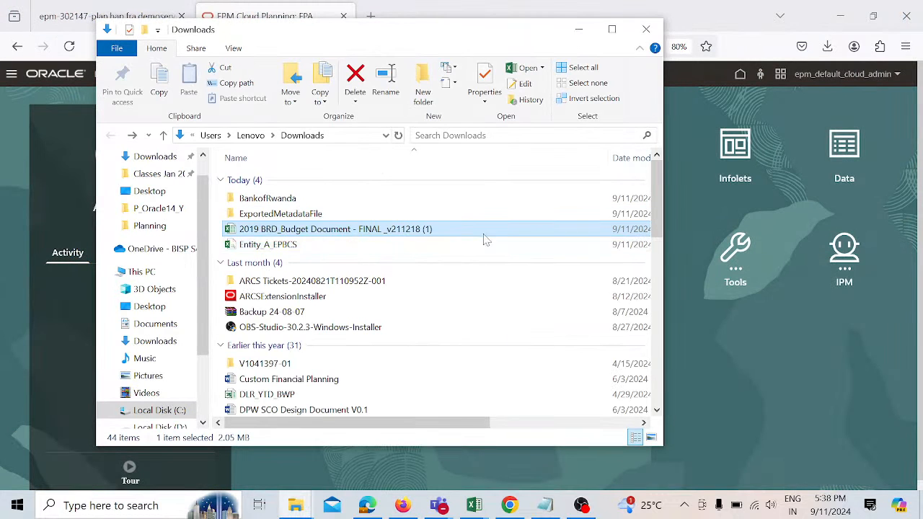
pyautogui.doubleClick(413, 233)
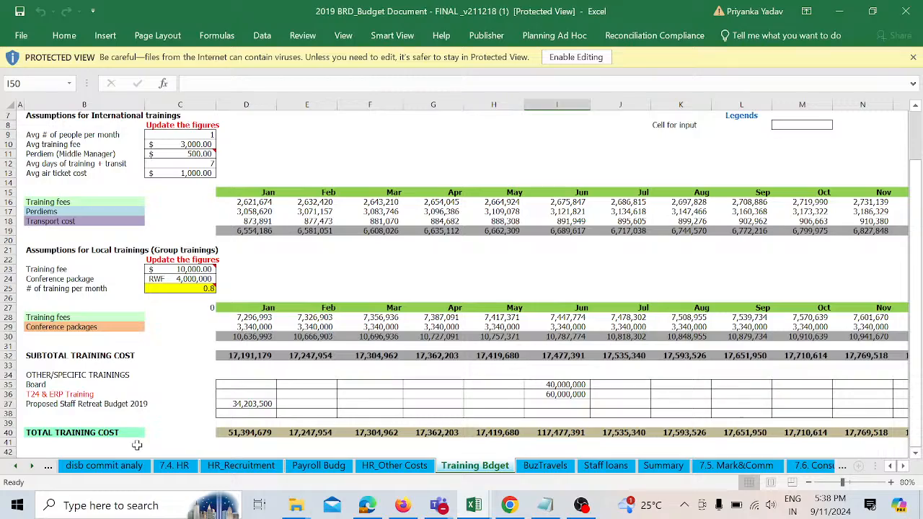
# Step: Examine the disb commit analy sheet, selecting the name columns A and D and scrolling through its rows
pyautogui.click(115, 467)
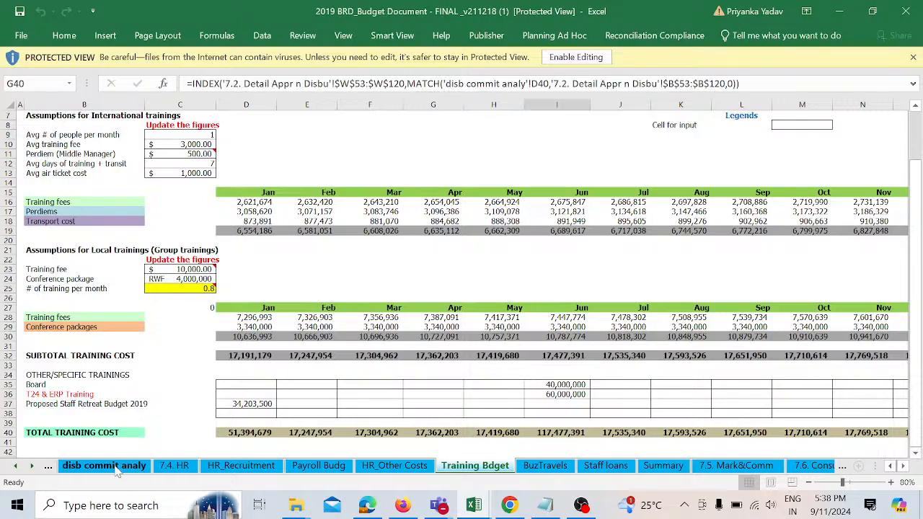
pyautogui.scroll(6, 283, 320)
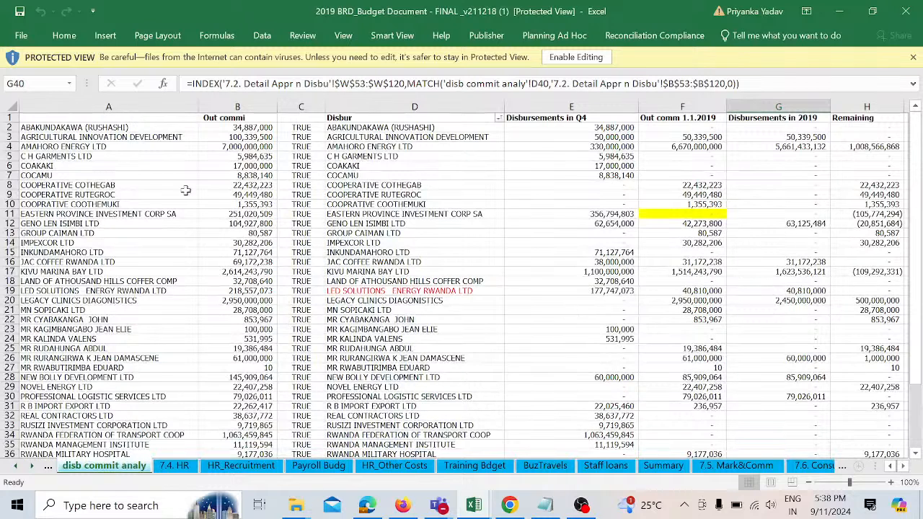
pyautogui.click(129, 106)
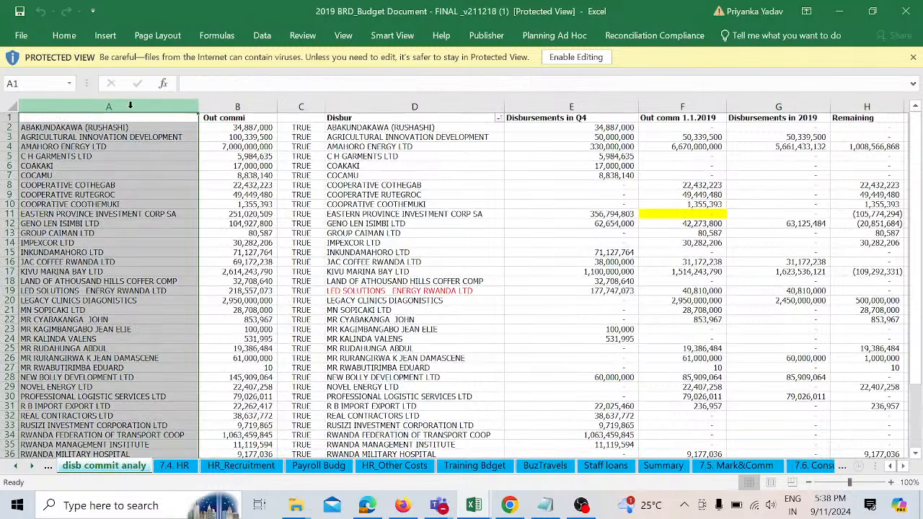
pyautogui.click(379, 106)
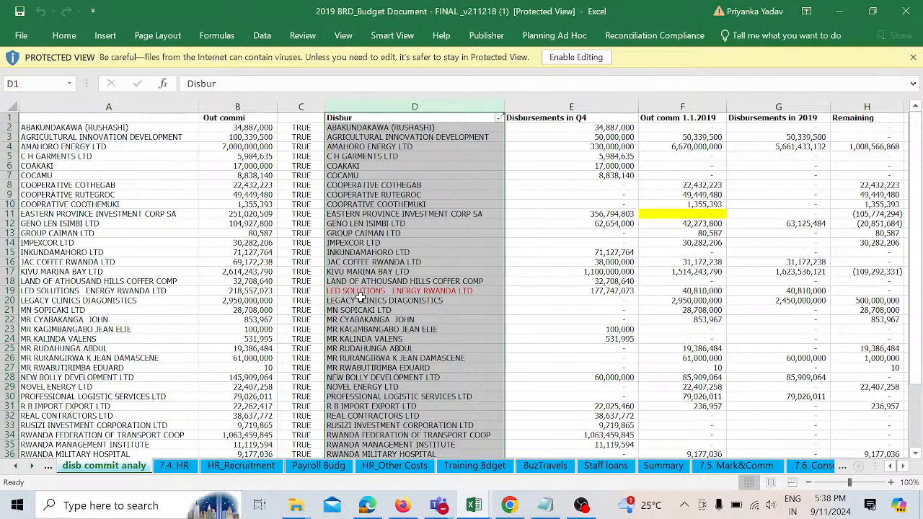
pyautogui.scroll(-4, 361, 298)
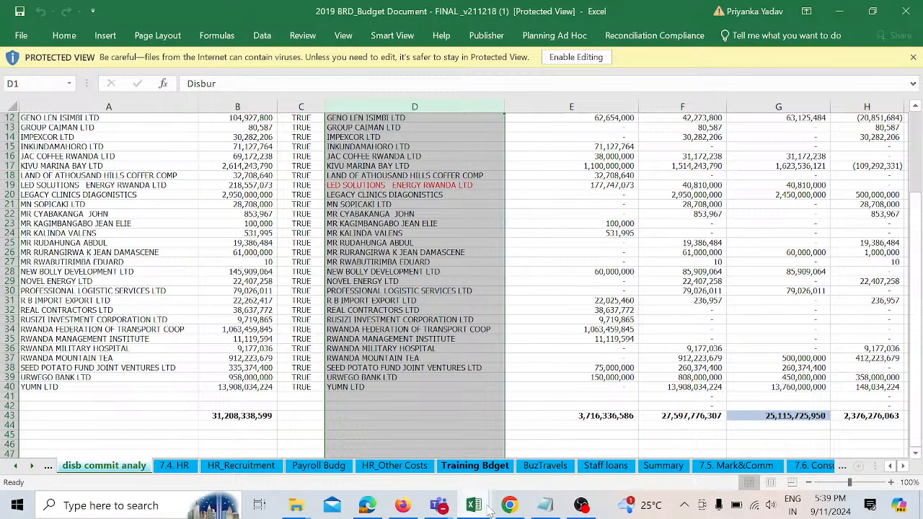
# Step: Switch to the user1_ExportedMetadata_Entity workbook and examine its Entity, Parent and alias column headers
pyautogui.moveTo(488, 511)
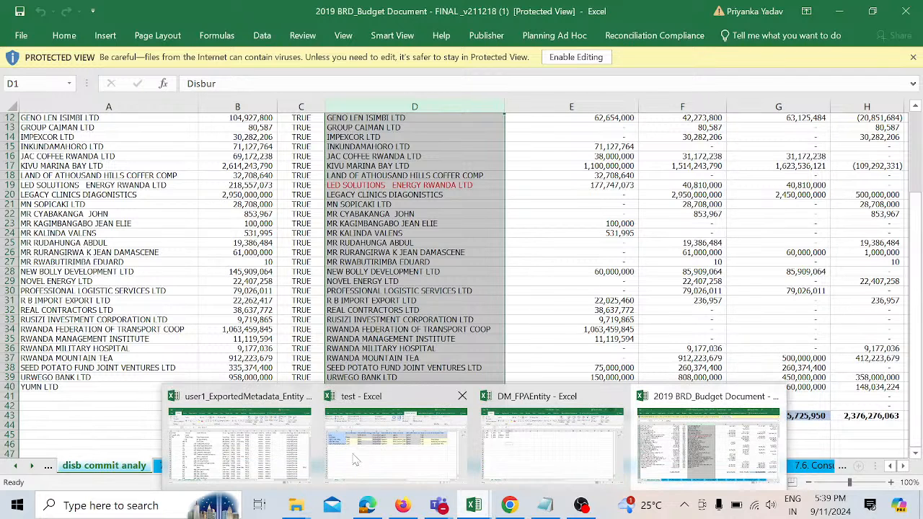
pyautogui.click(238, 436)
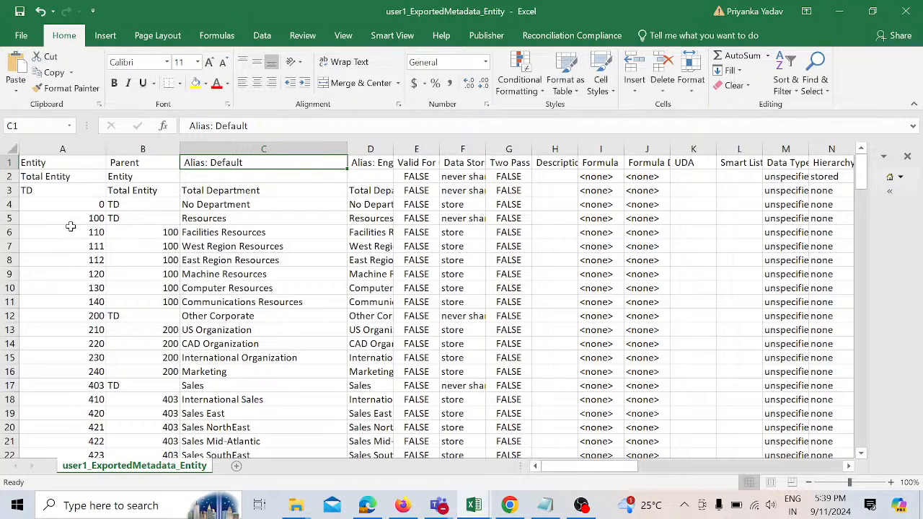
pyautogui.click(73, 149)
pyautogui.click(135, 148)
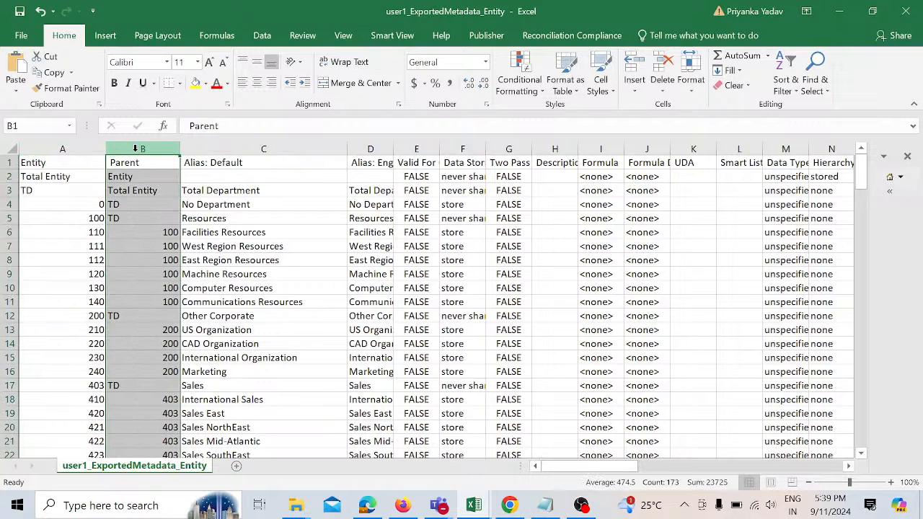
pyautogui.click(223, 146)
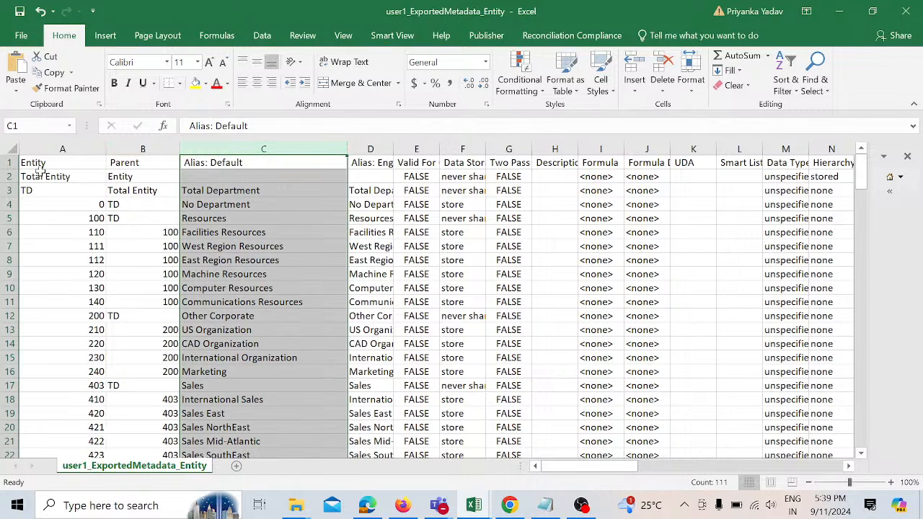
pyautogui.click(7, 162)
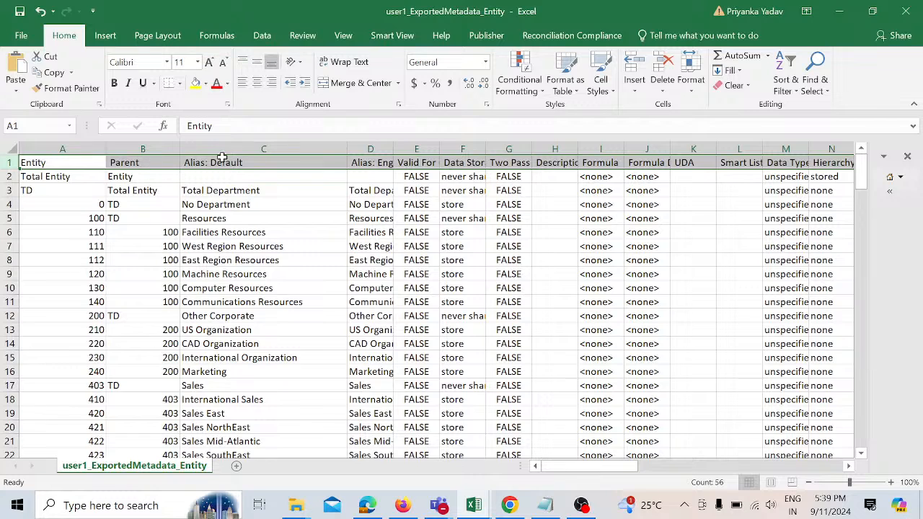
pyautogui.click(368, 165)
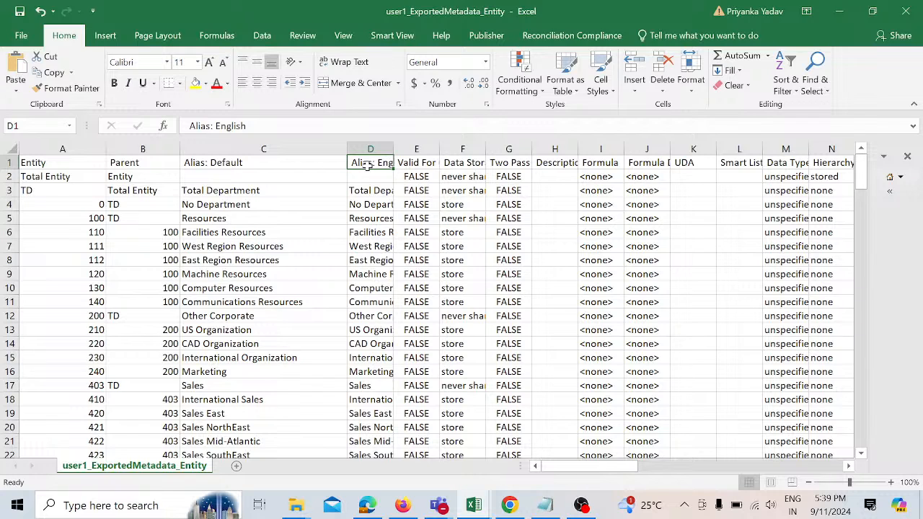
pyautogui.click(7, 163)
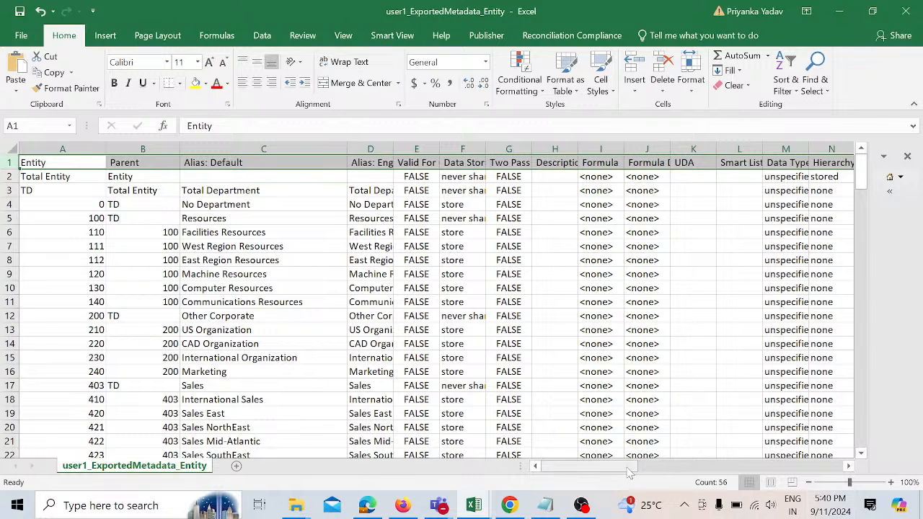
# Step: Scroll across all the metadata property columns and back to the start of the sheet
pyautogui.moveTo(628, 472); pyautogui.dragTo(688, 468)
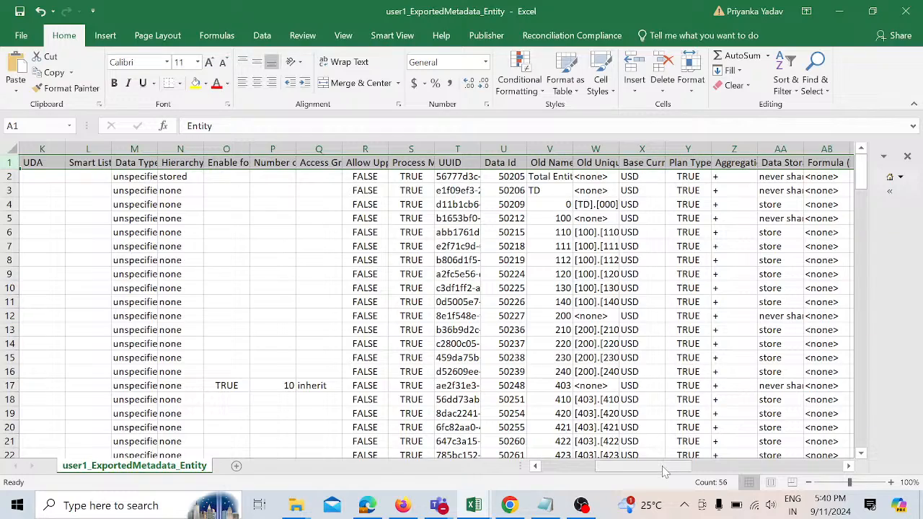
pyautogui.moveTo(664, 472); pyautogui.dragTo(814, 461)
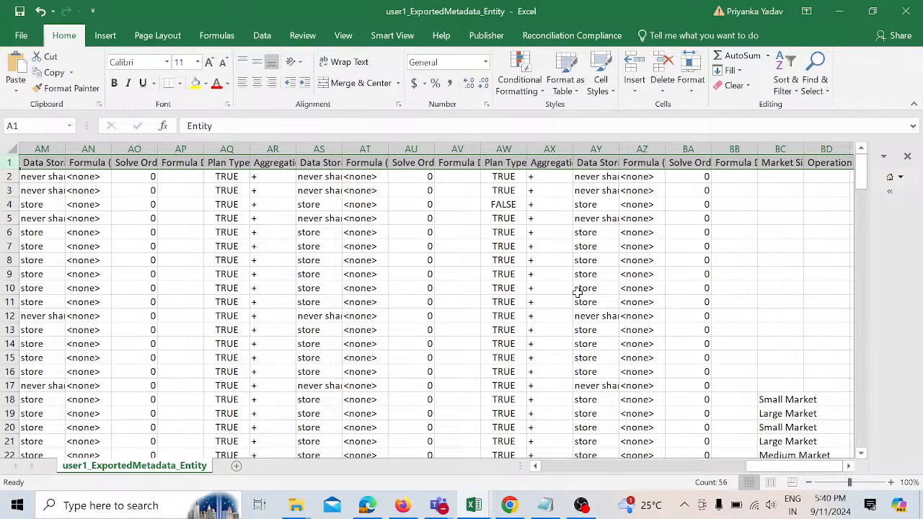
pyautogui.moveTo(768, 469); pyautogui.dragTo(543, 492)
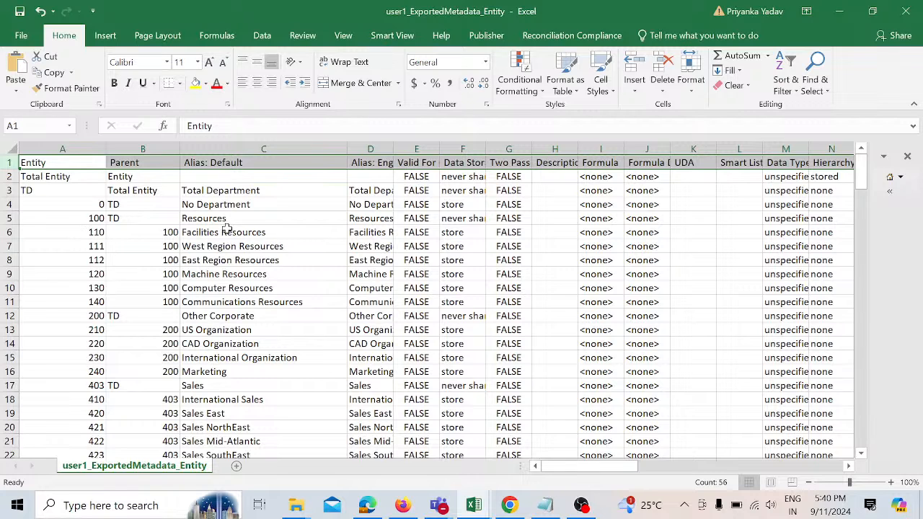
# Step: Examine the entity rows, their member names, parent values and default aliases under Resources
pyautogui.moveTo(226, 230); pyautogui.dragTo(246, 326)
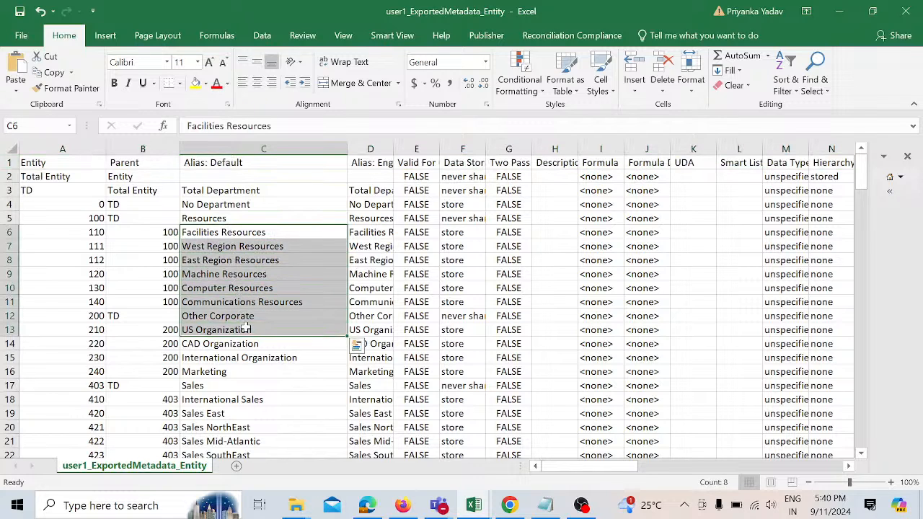
pyautogui.click(93, 234)
pyautogui.click(94, 249)
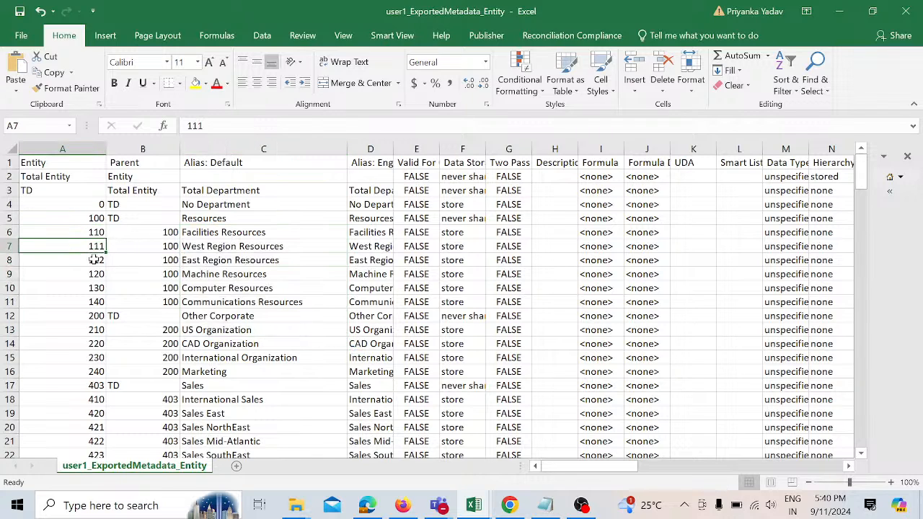
pyautogui.click(94, 260)
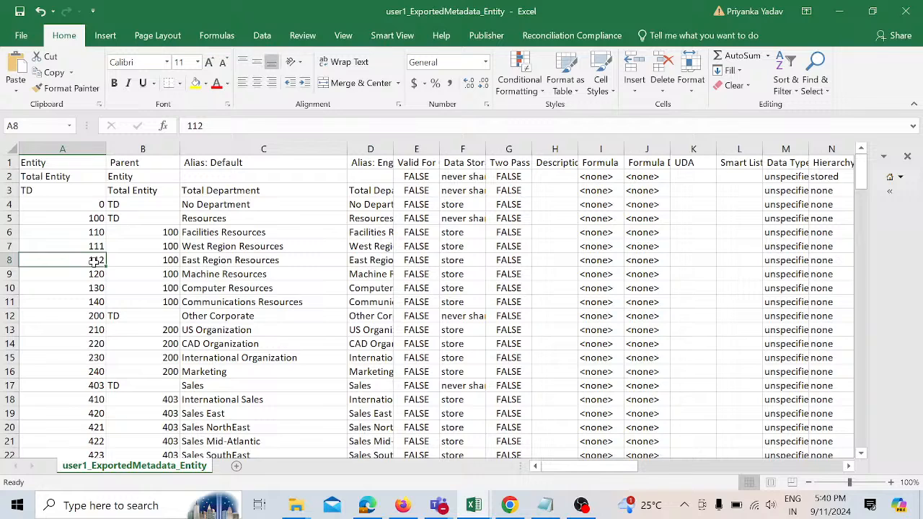
pyautogui.click(148, 235)
pyautogui.click(152, 248)
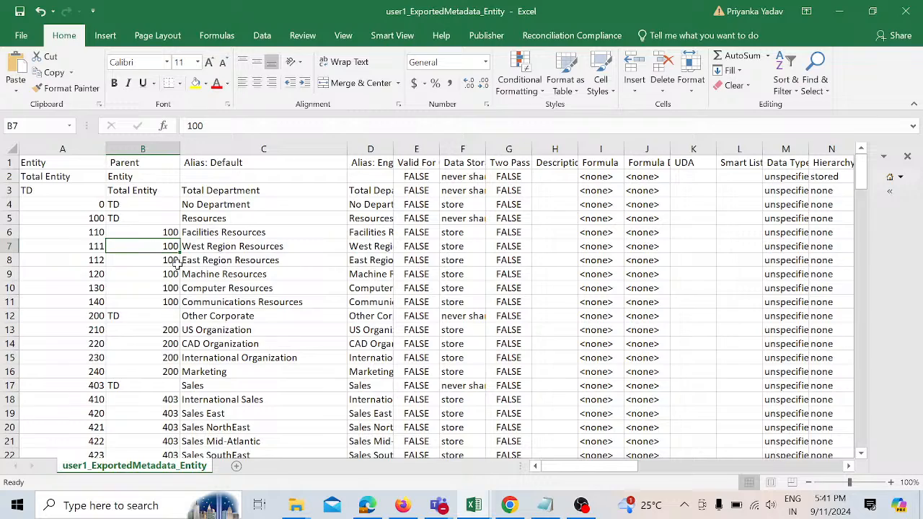
pyautogui.scroll(-2, 254, 367)
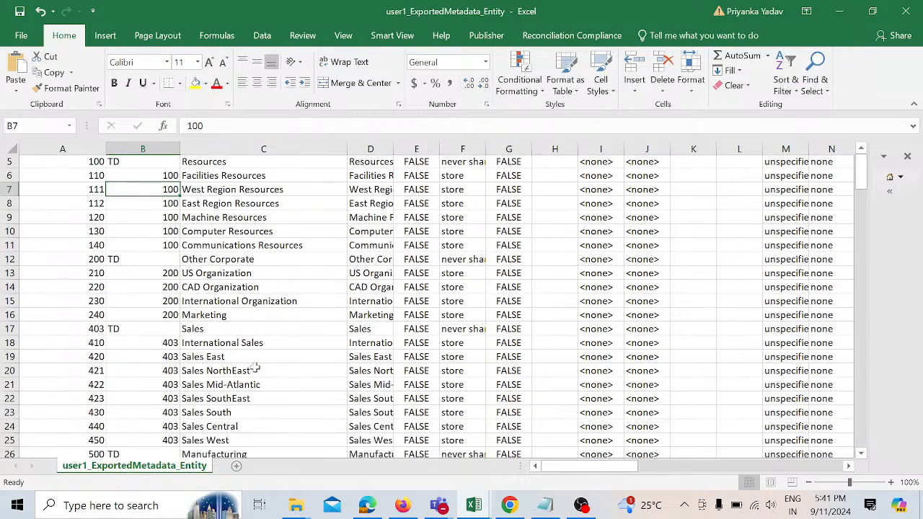
pyautogui.scroll(2, 255, 368)
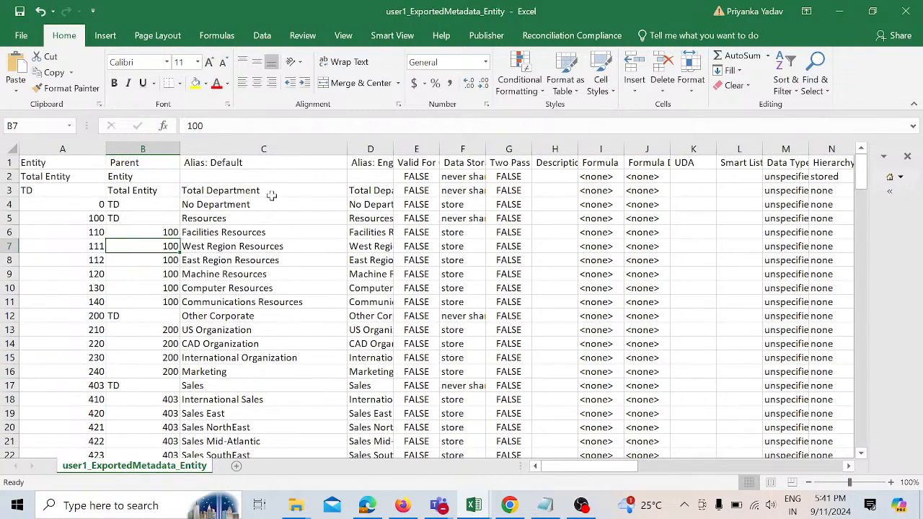
pyautogui.click(267, 234)
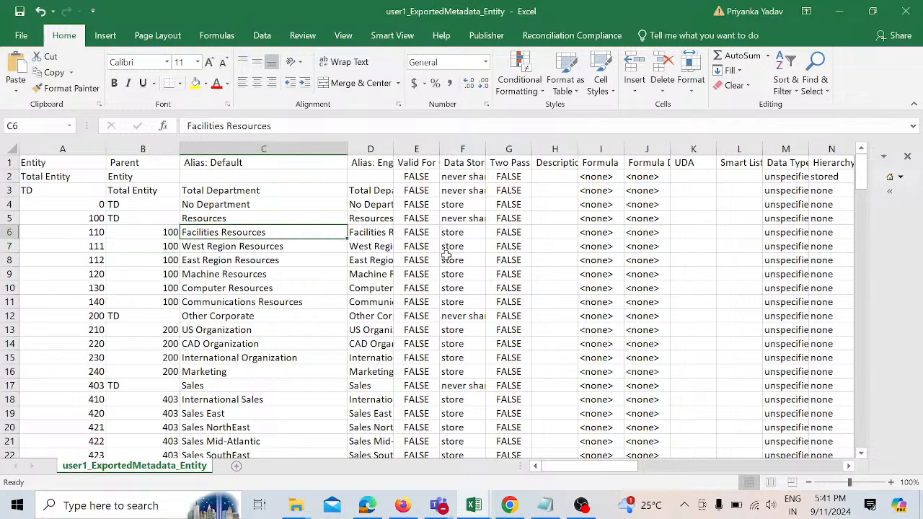
# Step: Select the Data Storage column and scroll to examine the property columns beside it
pyautogui.click(462, 148)
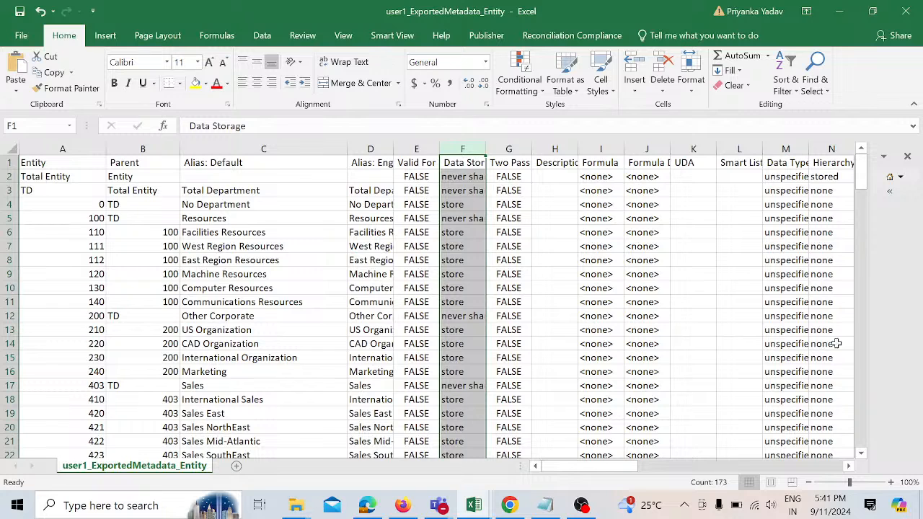
pyautogui.click(848, 466)
pyautogui.click(847, 466)
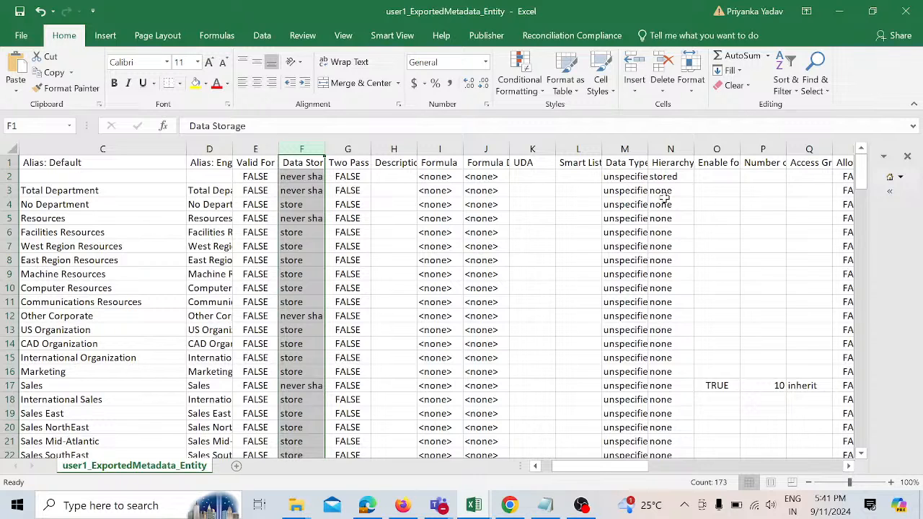
# Step: Select the alias cells of the resource entities and scroll back to the start of the sheet
pyautogui.moveTo(122, 247); pyautogui.dragTo(128, 333)
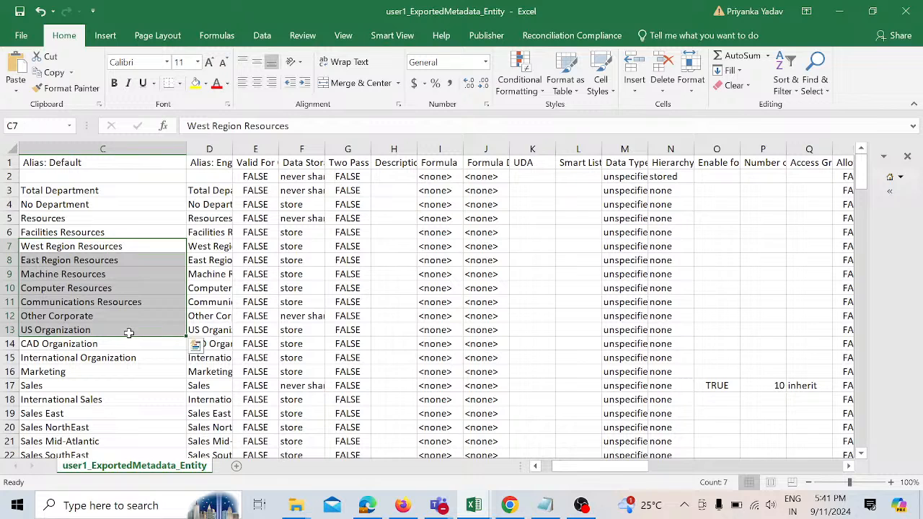
pyautogui.moveTo(604, 472); pyautogui.dragTo(585, 470)
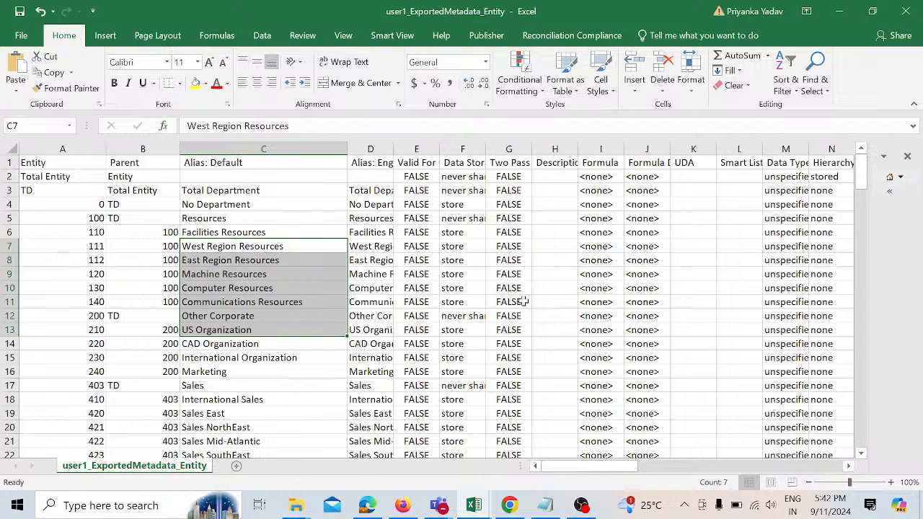
# Step: Switch to the browser and start a new metadata import from the application's Dimensions page with Entity selected
pyautogui.click(409, 508)
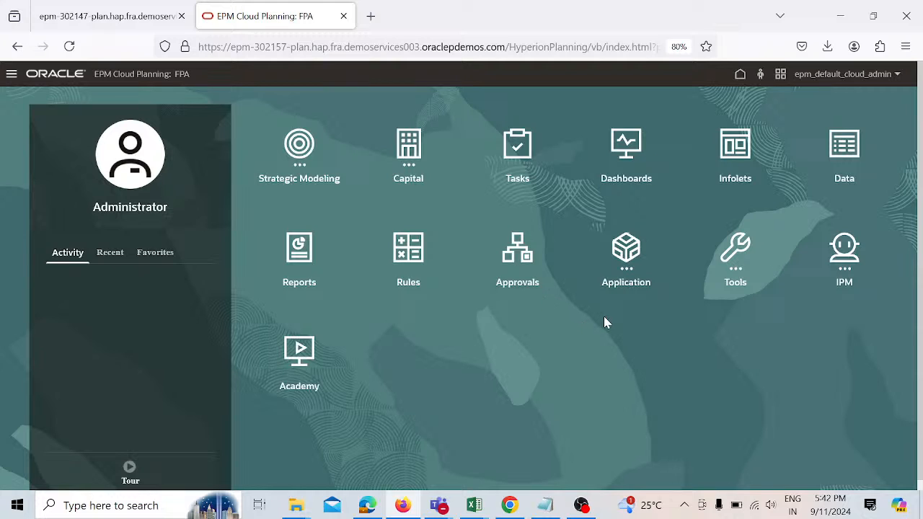
pyautogui.click(629, 256)
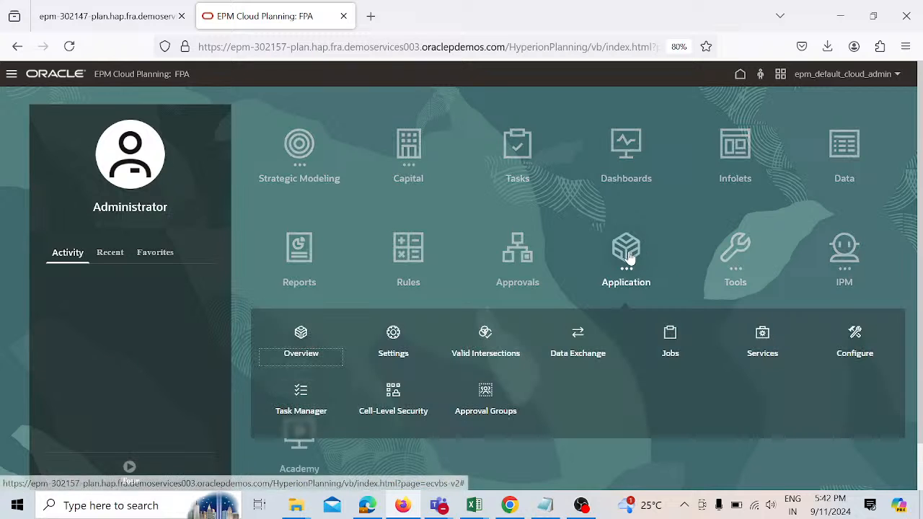
pyautogui.click(300, 332)
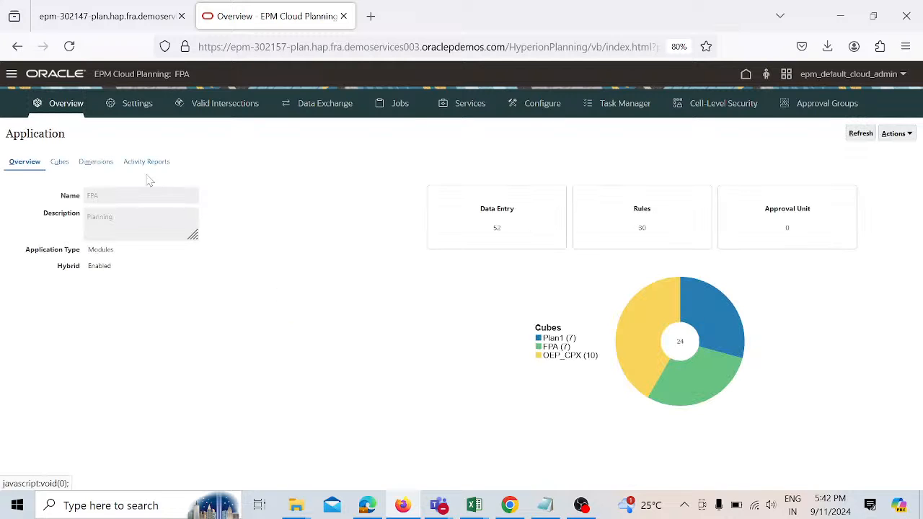
pyautogui.click(101, 163)
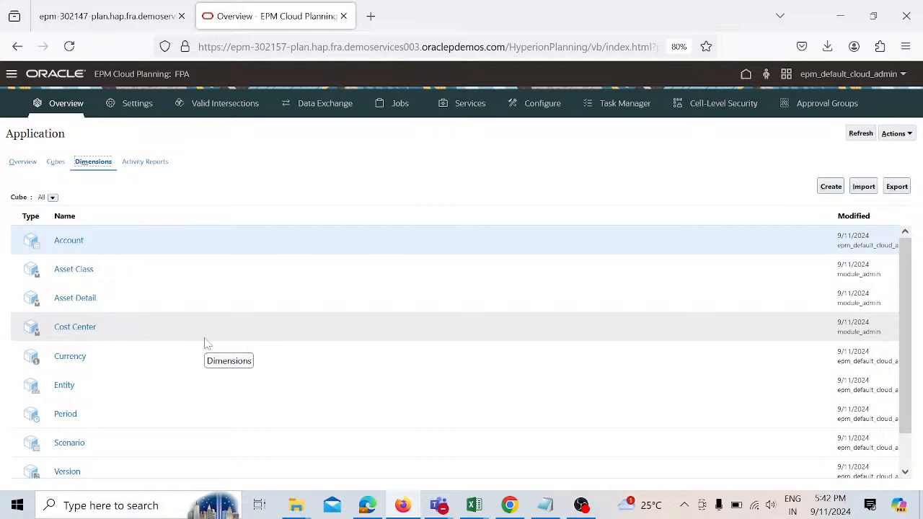
pyautogui.click(201, 387)
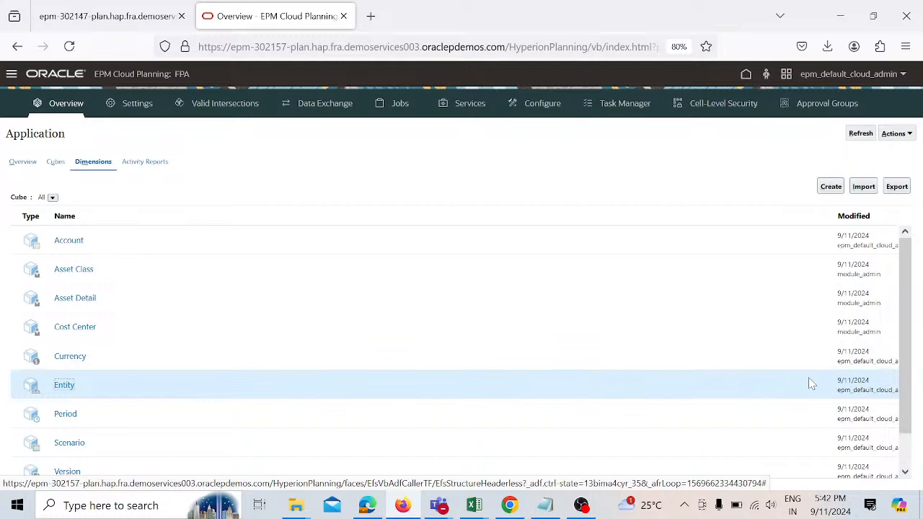
pyautogui.click(869, 189)
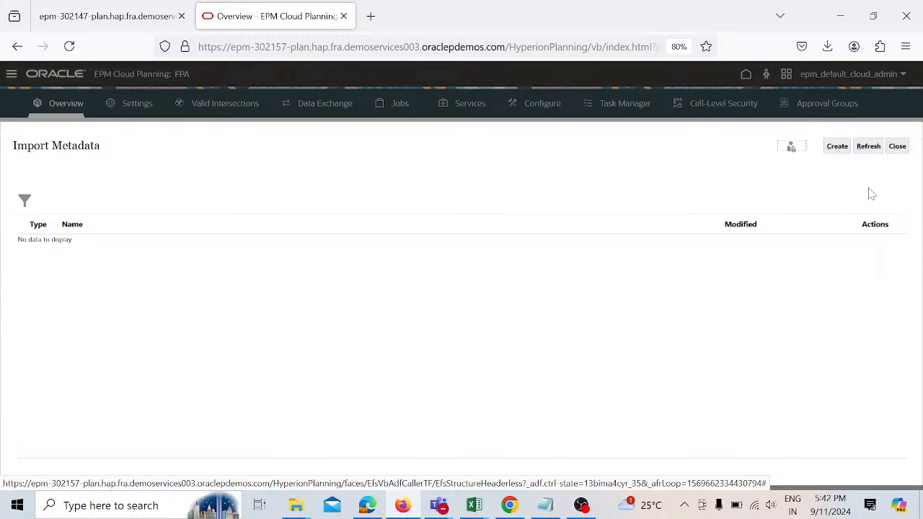
pyautogui.click(837, 146)
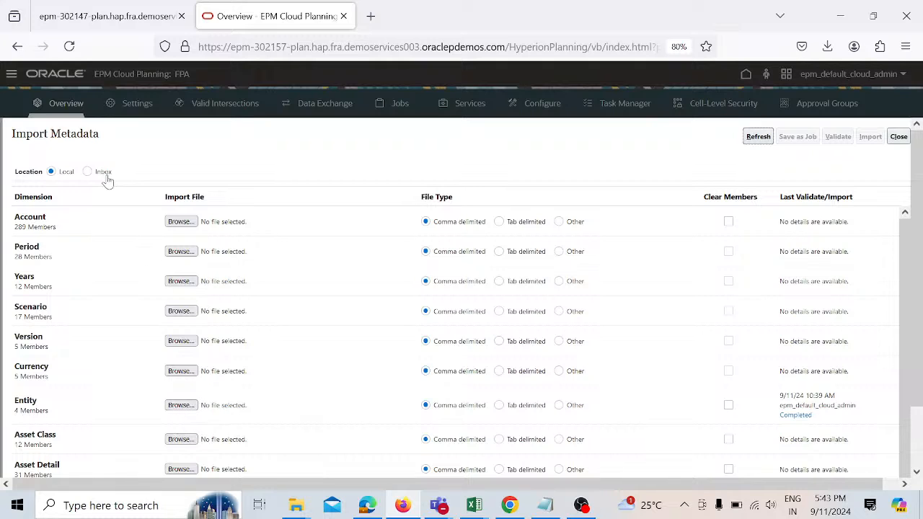
# Step: Choose the FPAEntity file from the Desktop as the Entity dimension's import file
pyautogui.click(185, 405)
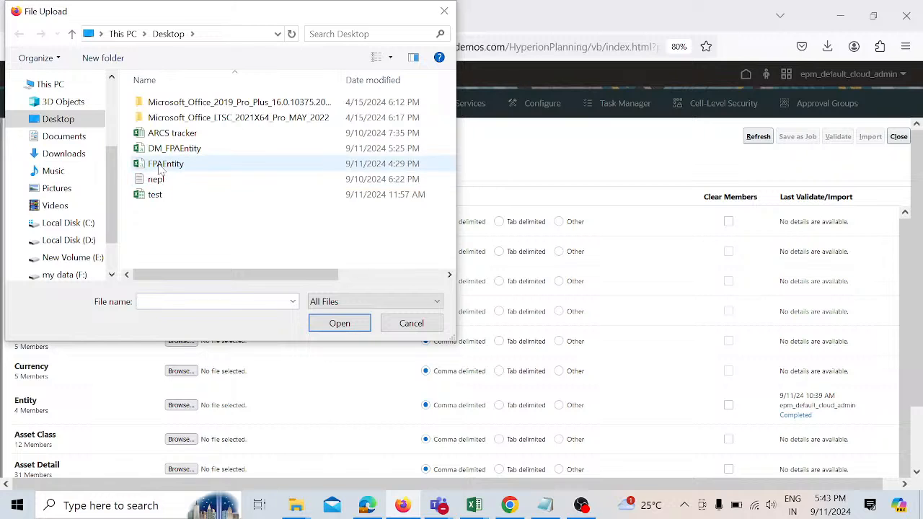
pyautogui.click(162, 167)
pyautogui.click(336, 322)
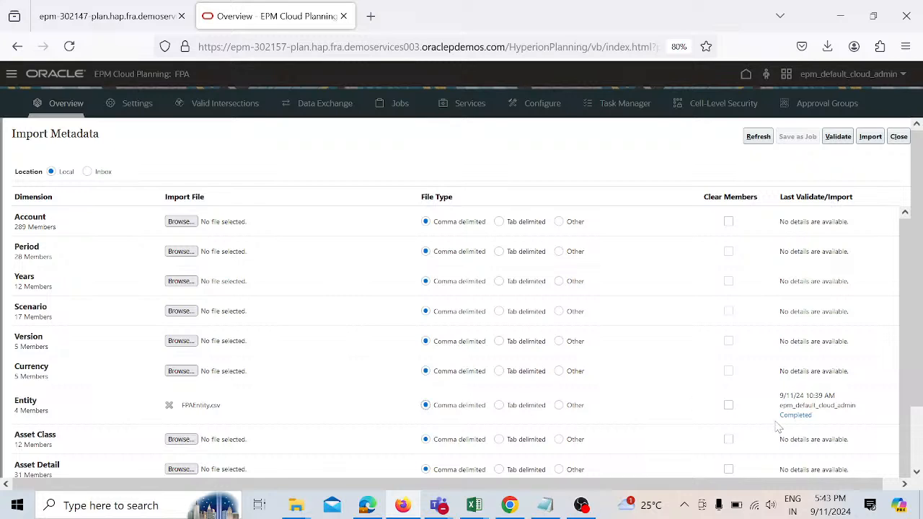
# Step: Validate the metadata import and dismiss the confirmation message
pyautogui.click(838, 137)
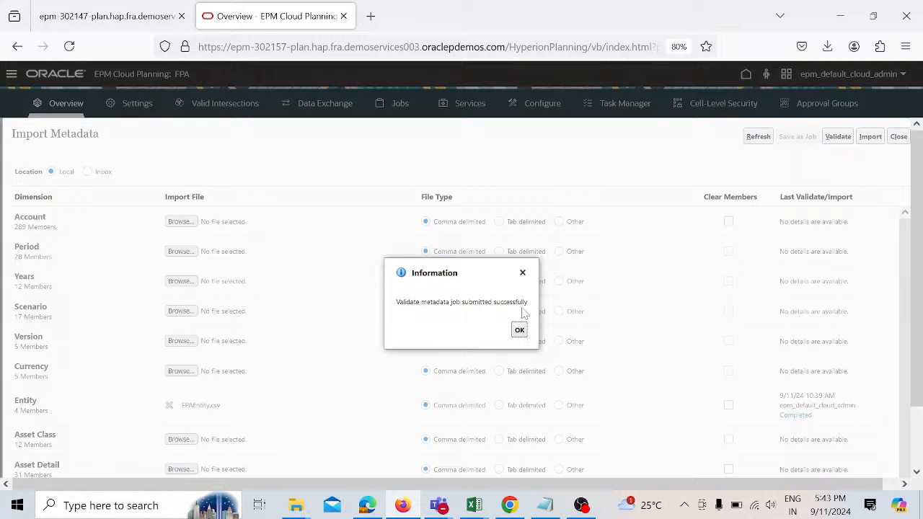
pyautogui.click(519, 331)
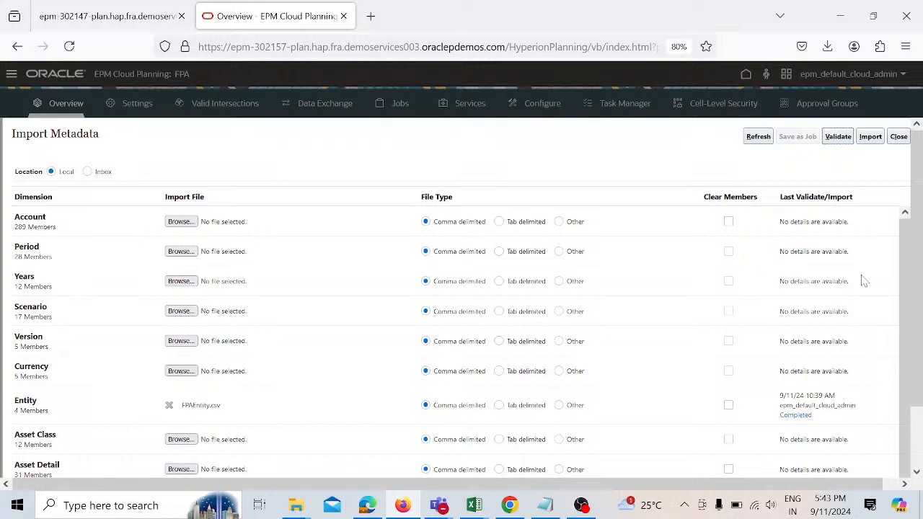
# Step: Import the metadata with the option to refresh the database if the import is successful enabled
pyautogui.click(872, 138)
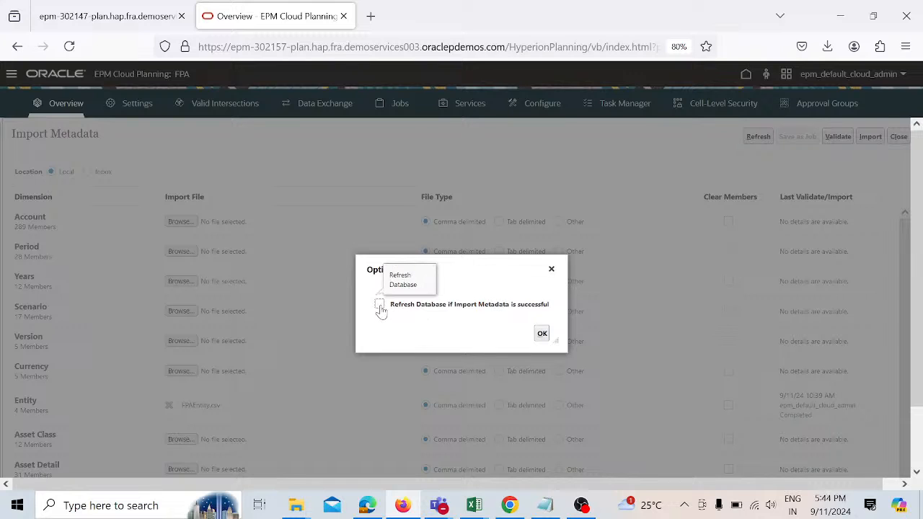
pyautogui.click(379, 305)
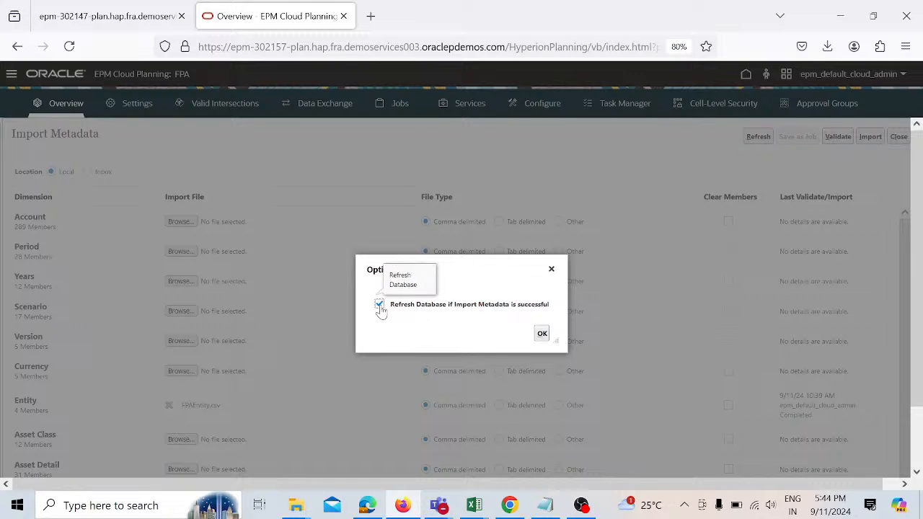
pyautogui.click(543, 337)
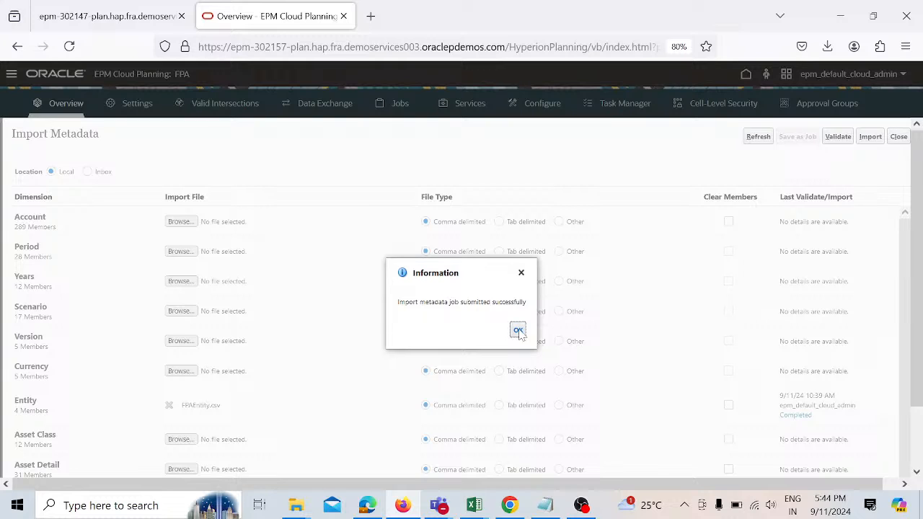
pyautogui.click(518, 331)
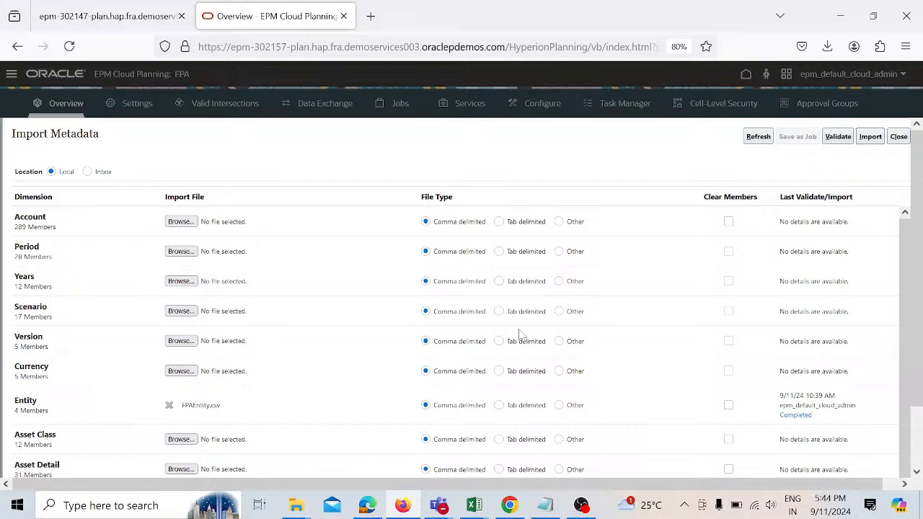
# Step: Close the import page and open Jobs to review the recent metadata and refresh jobs
pyautogui.click(899, 138)
pyautogui.click(898, 145)
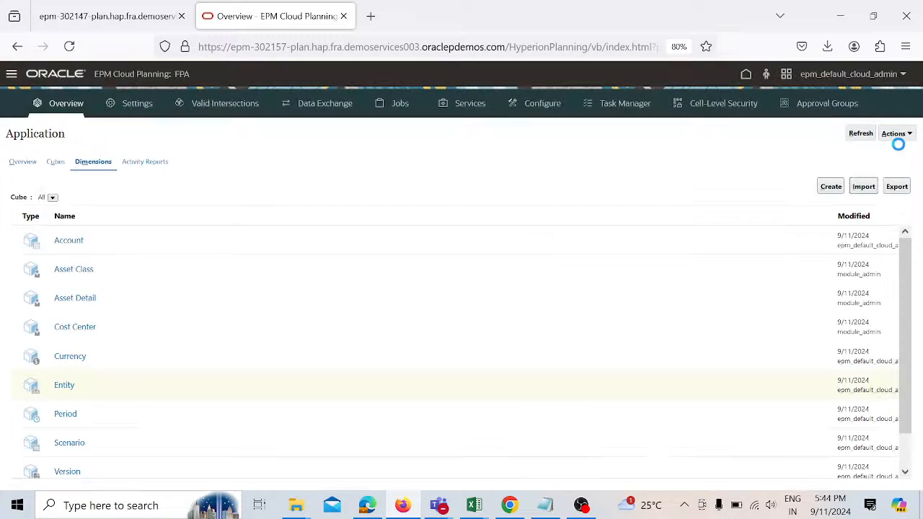
pyautogui.click(395, 107)
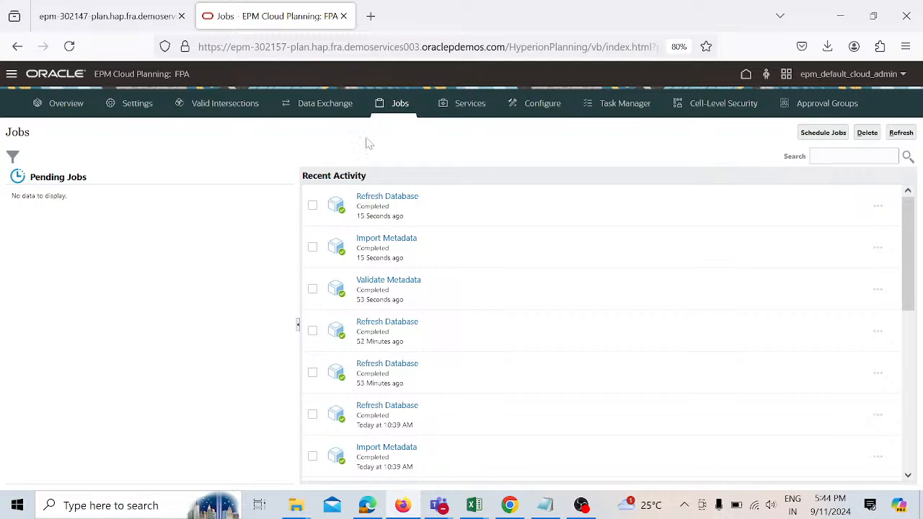
# Step: Open the Dimensions editor, show the Entity dimension of the Plan1 cube and expand OEP_Total Entity and E_100
pyautogui.click(12, 74)
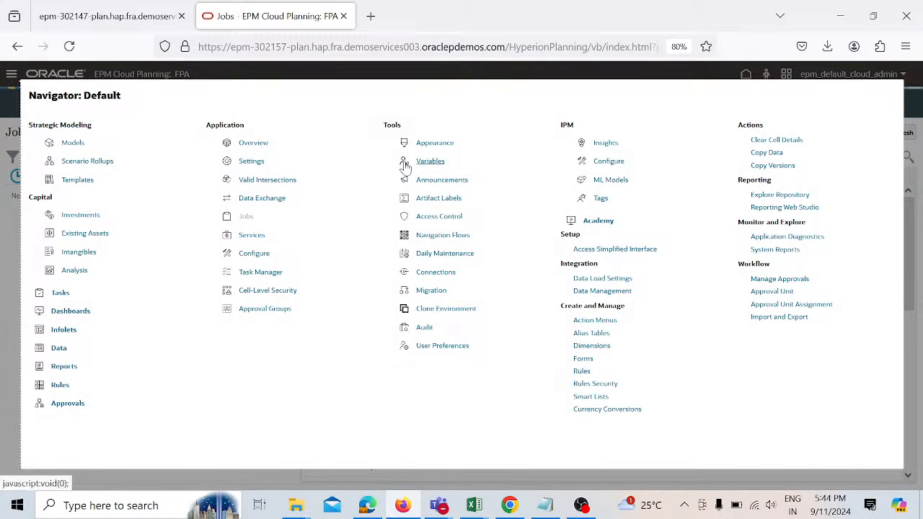
pyautogui.click(591, 346)
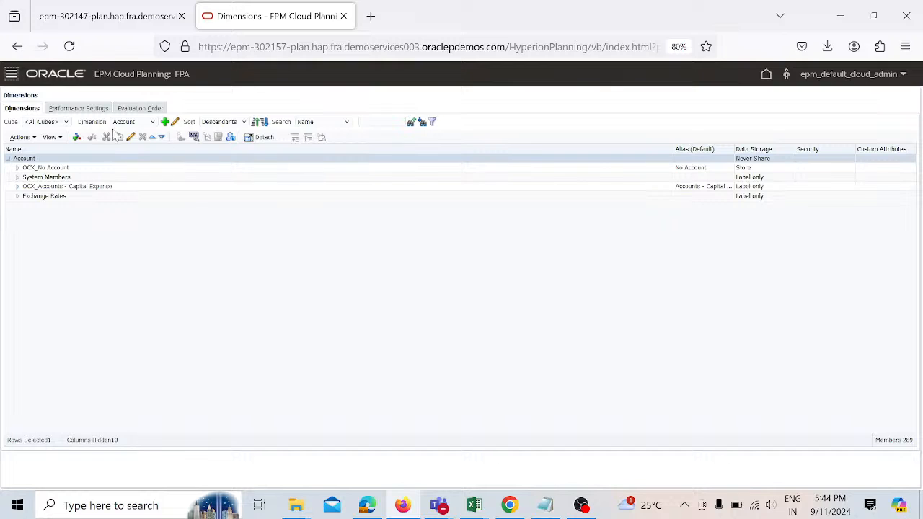
pyautogui.click(66, 123)
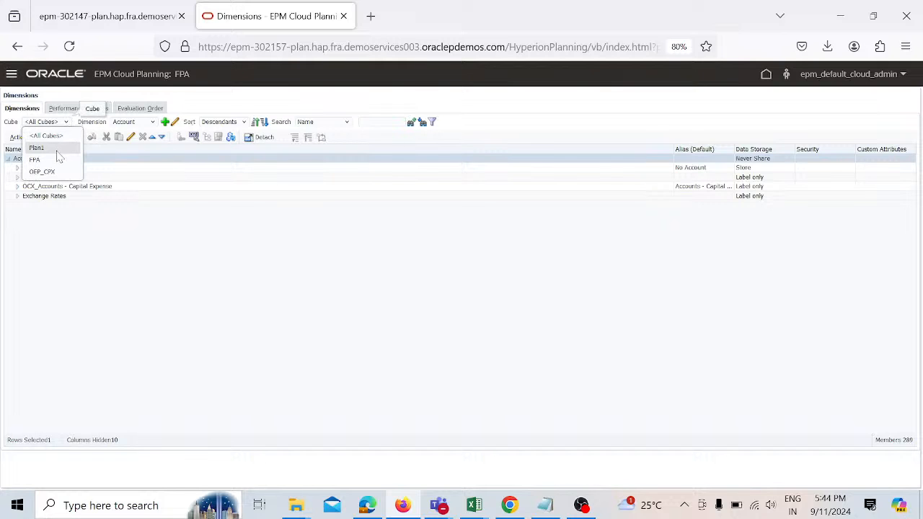
pyautogui.click(58, 149)
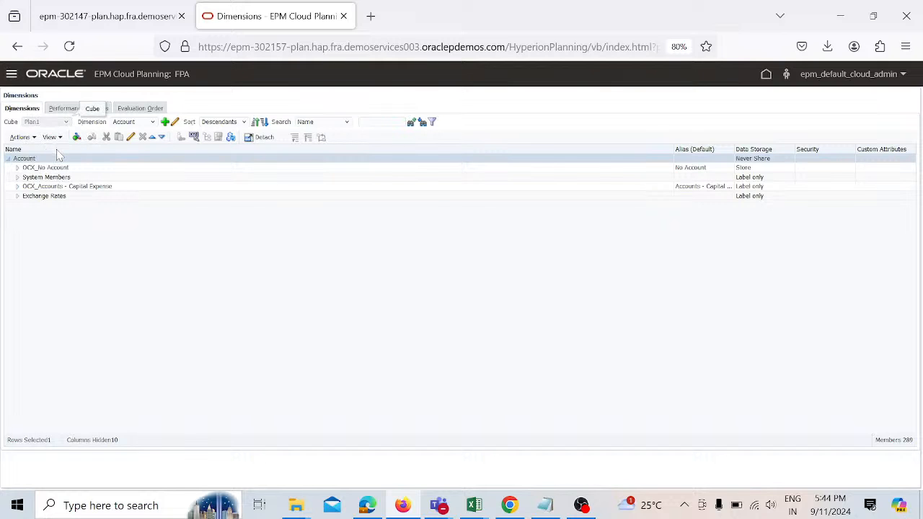
pyautogui.click(146, 122)
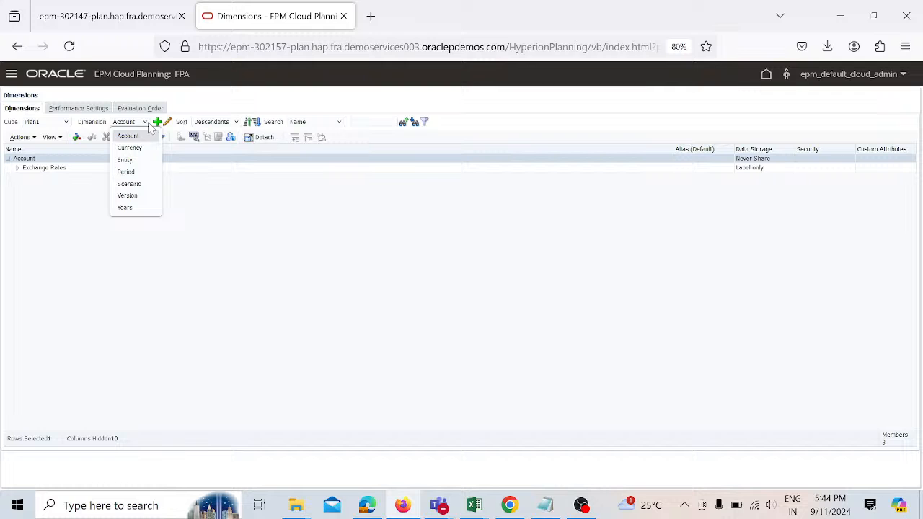
pyautogui.click(135, 163)
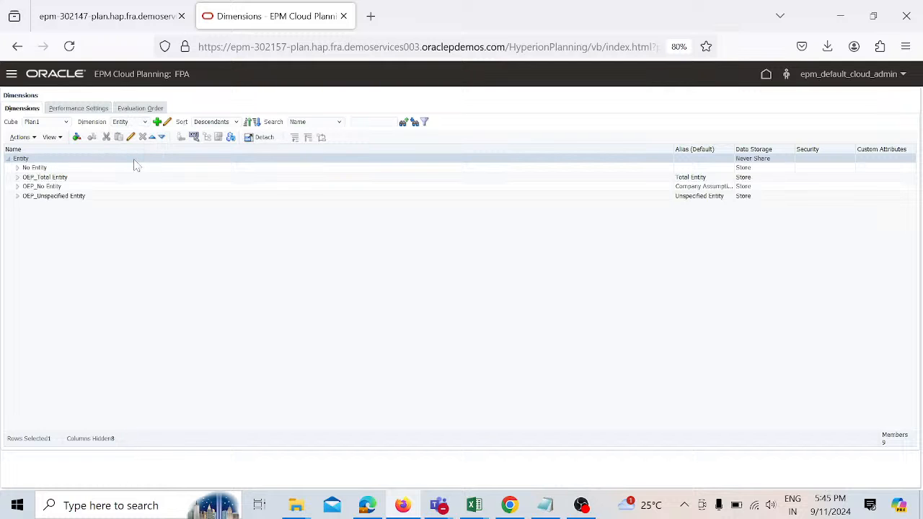
pyautogui.click(17, 177)
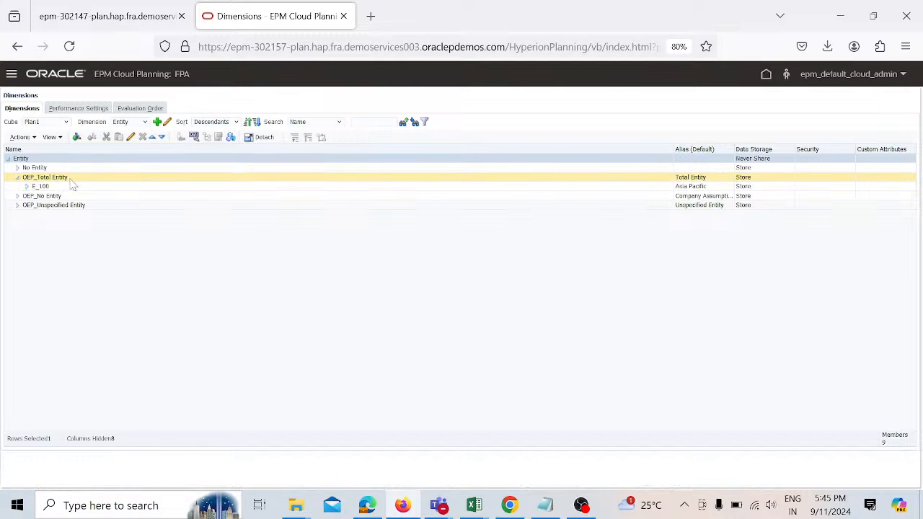
pyautogui.click(26, 188)
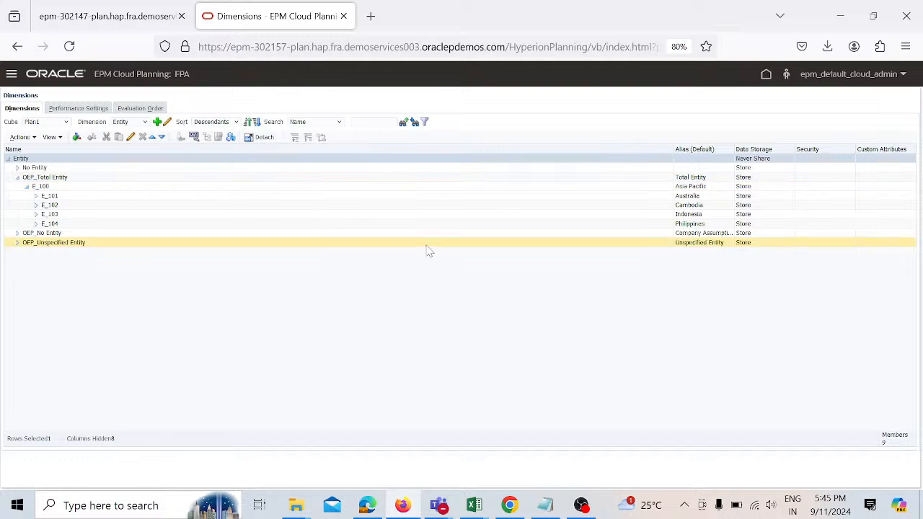
# Step: Add a sibling member E_105 with alias Singapore after E_104 and save it
pyautogui.moveTo(672, 150); pyautogui.dragTo(360, 150)
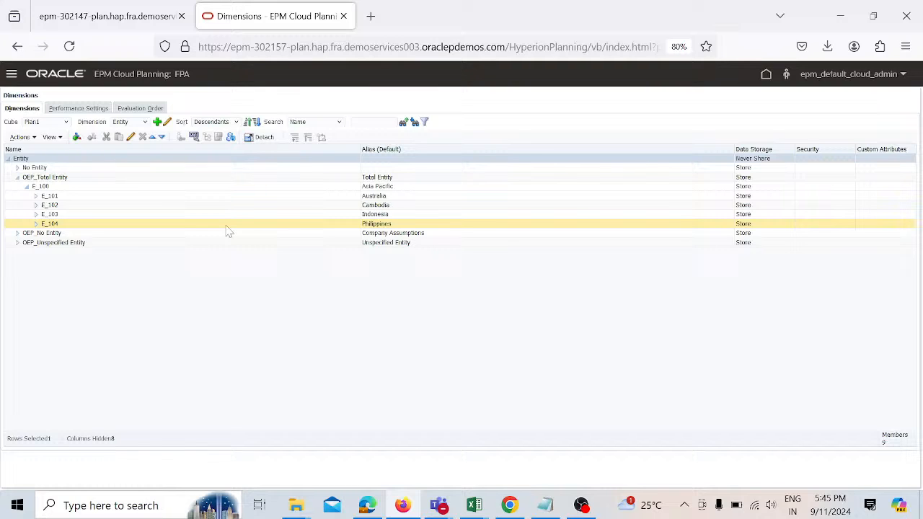
pyautogui.click(126, 224)
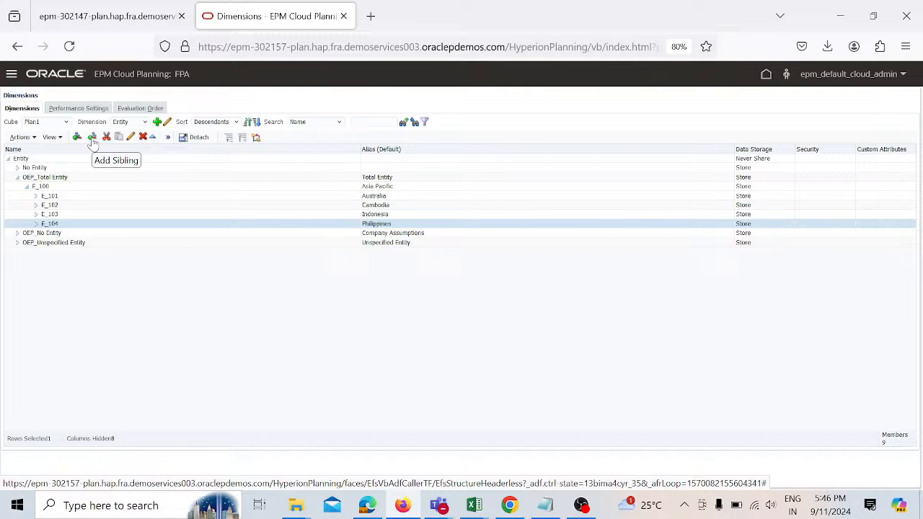
pyautogui.click(93, 138)
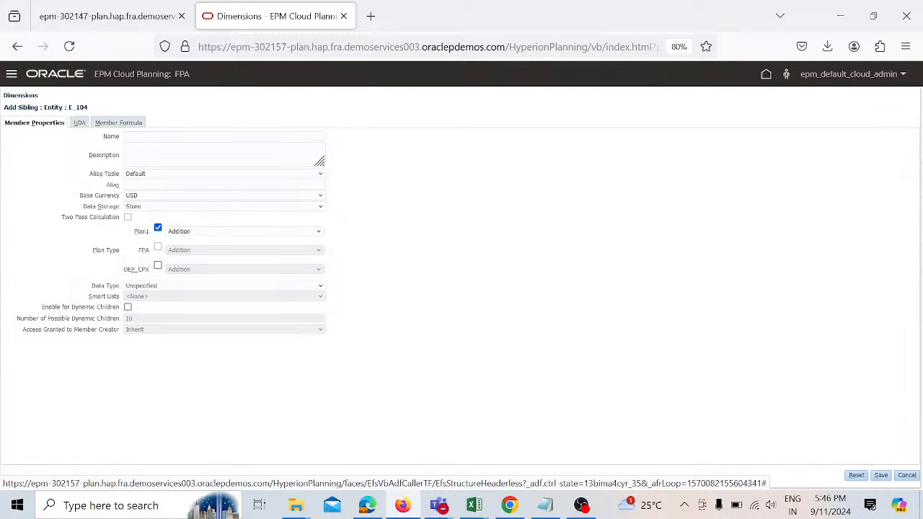
pyautogui.write('E')
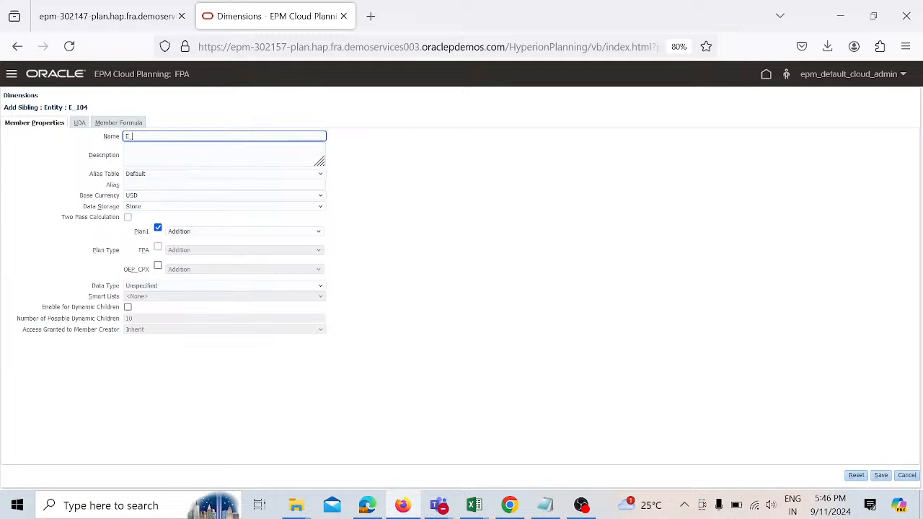
pyautogui.write('_105')
pyautogui.click(180, 184)
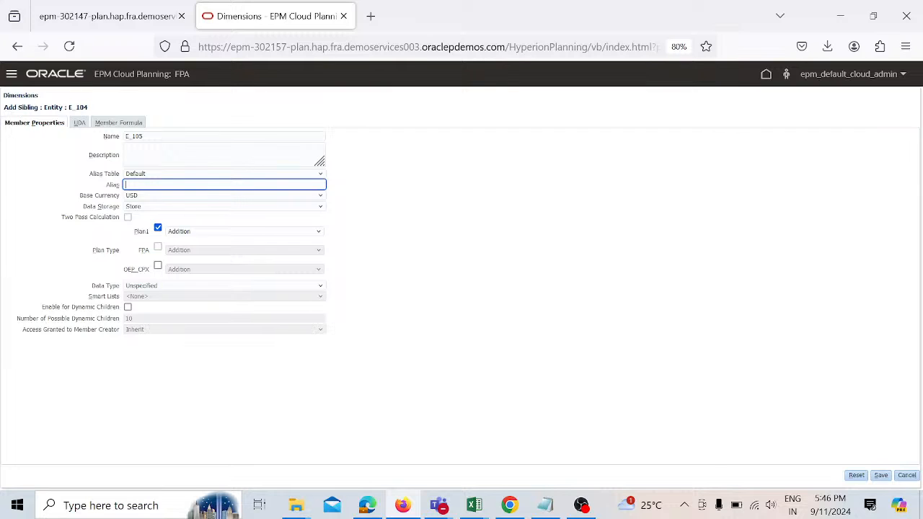
pyautogui.write('Singe')
pyautogui.write('pore')
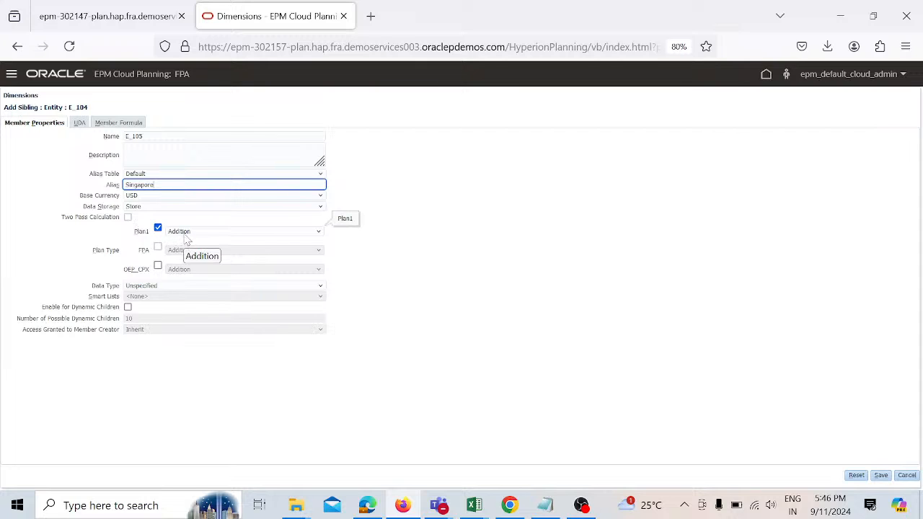
pyautogui.click(401, 289)
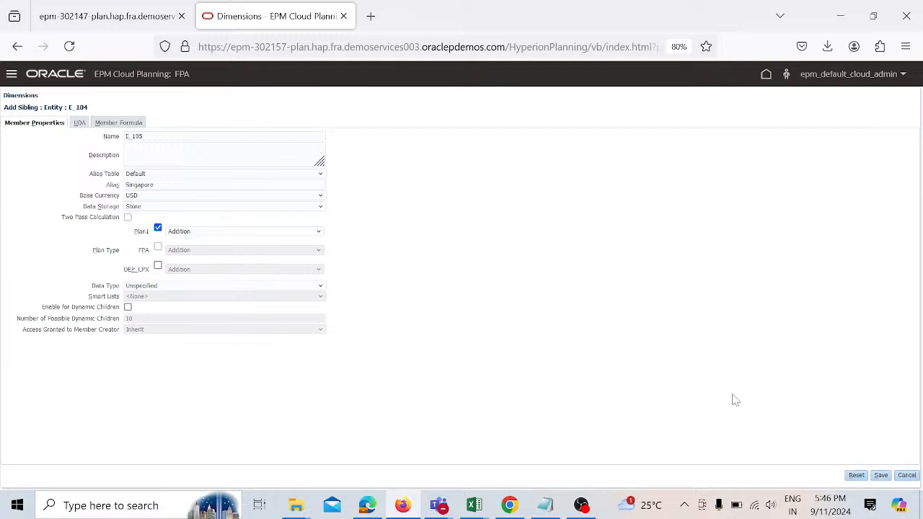
pyautogui.click(135, 126)
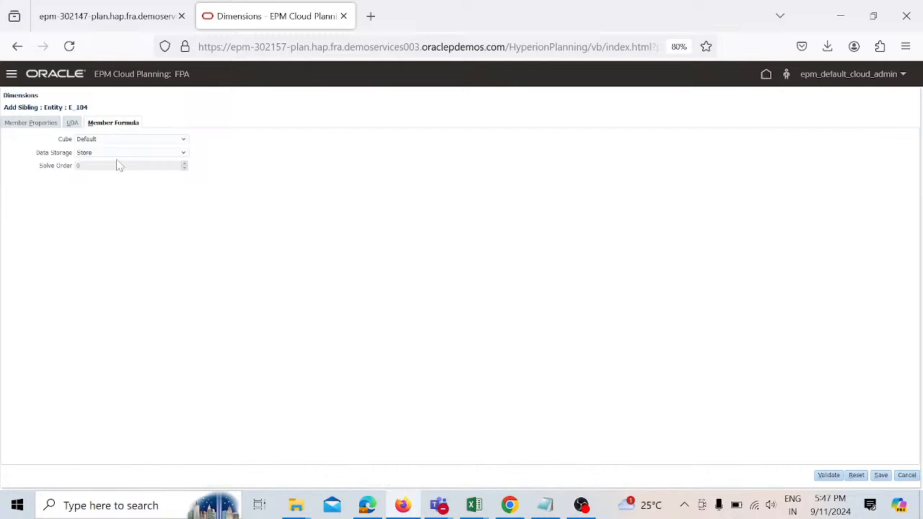
pyautogui.click(881, 476)
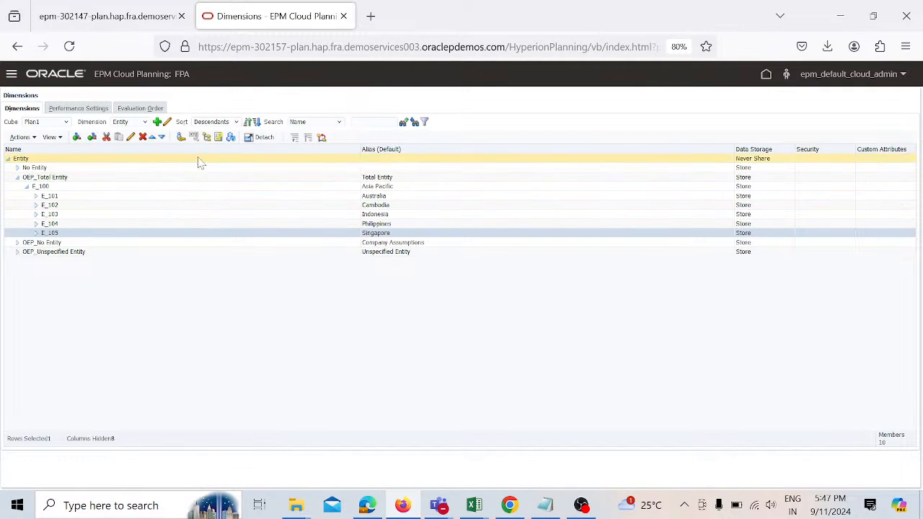
# Step: Refresh the database from the Dimensions editor and finish the cube refresh
pyautogui.click(231, 138)
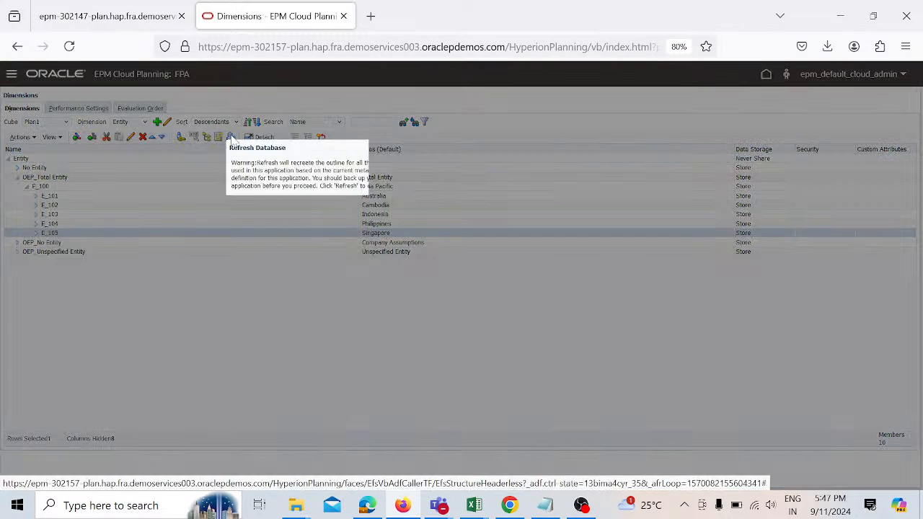
pyautogui.click(371, 202)
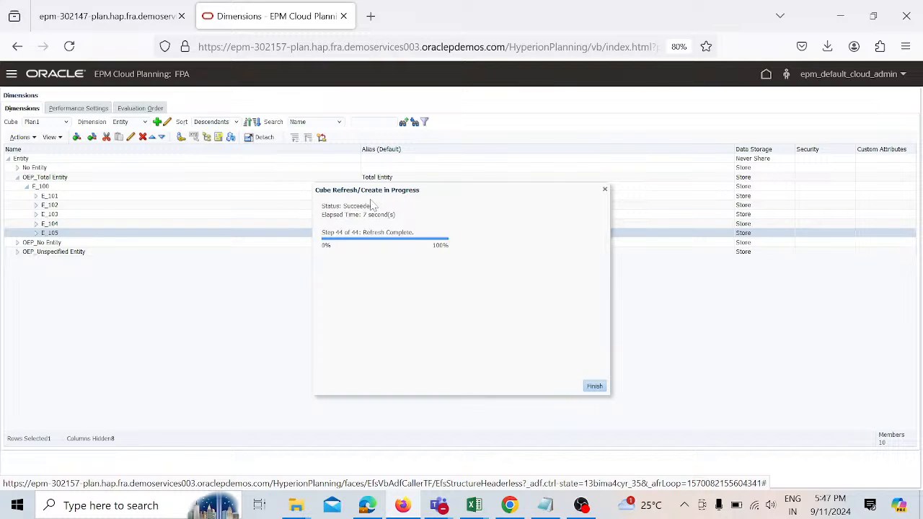
pyautogui.click(594, 387)
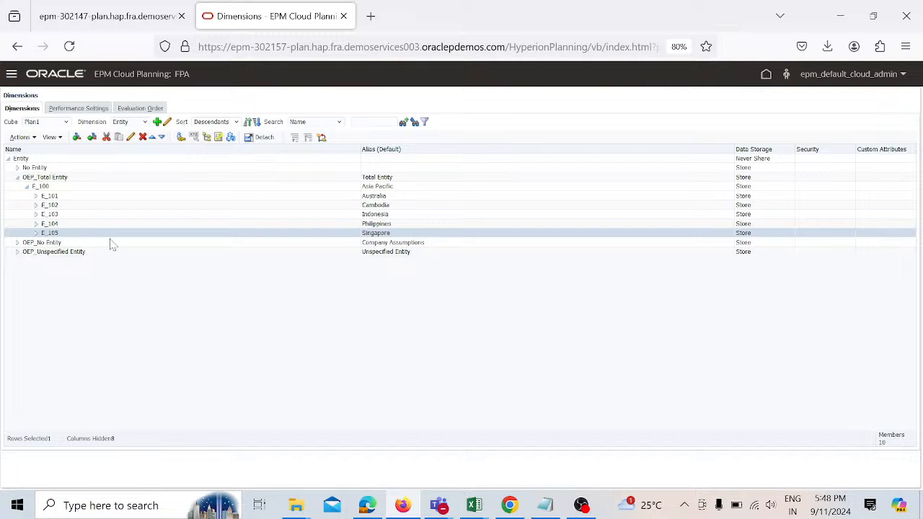
# Step: Open the Entity dimension from the application's Dimensions list and expand OEP_Total Entity and E_100
pyautogui.click(766, 75)
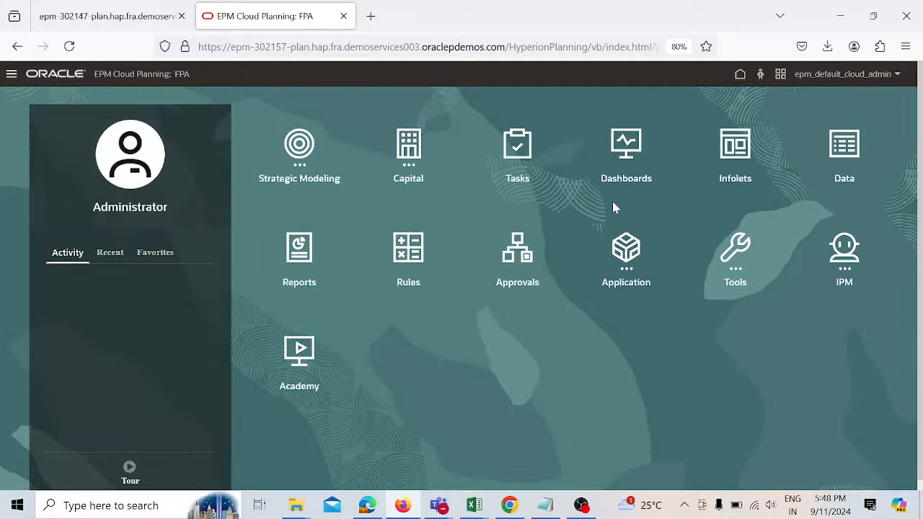
pyautogui.click(625, 253)
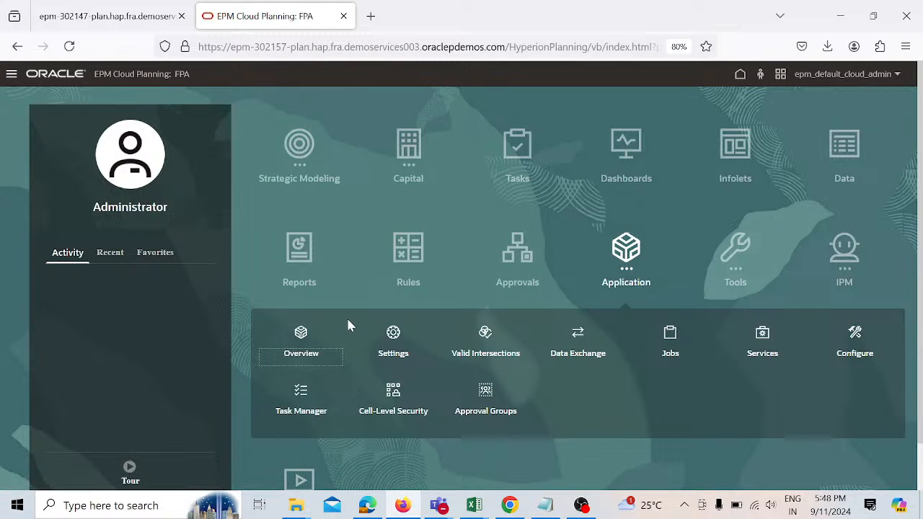
pyautogui.click(301, 337)
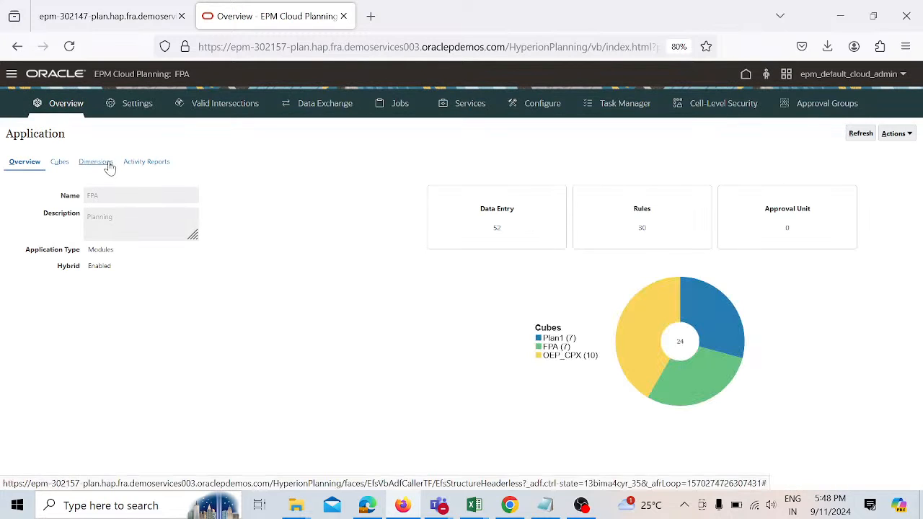
pyautogui.click(106, 165)
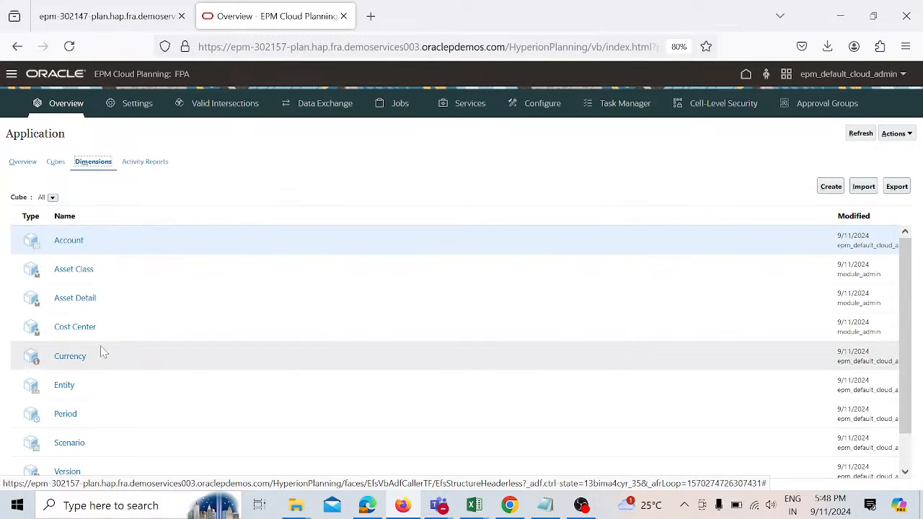
pyautogui.click(67, 386)
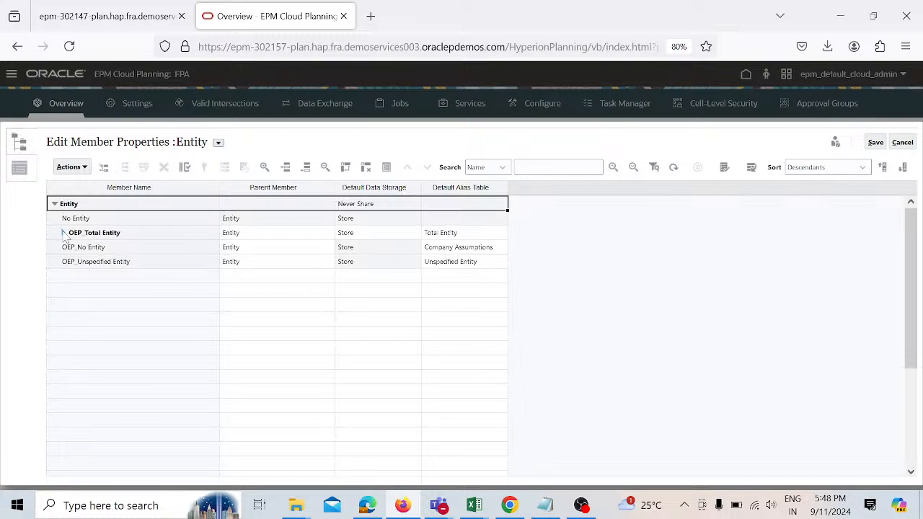
pyautogui.click(63, 233)
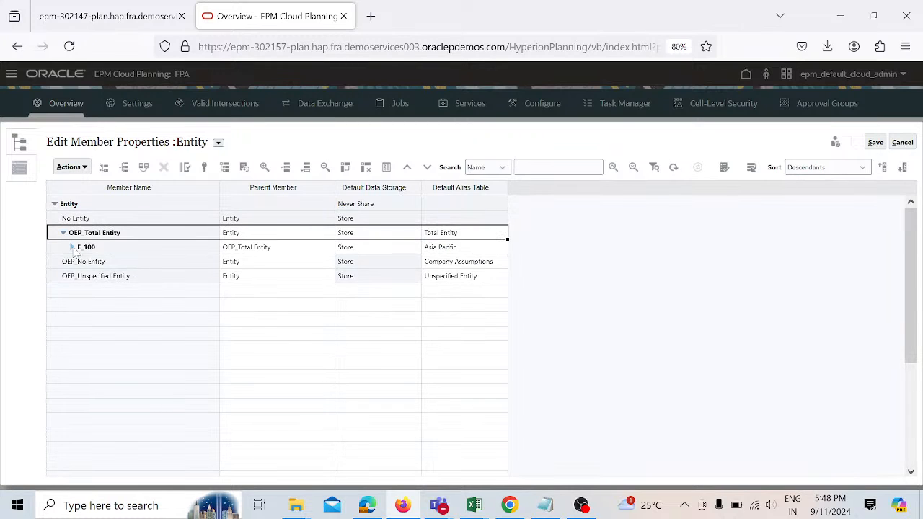
pyautogui.click(73, 248)
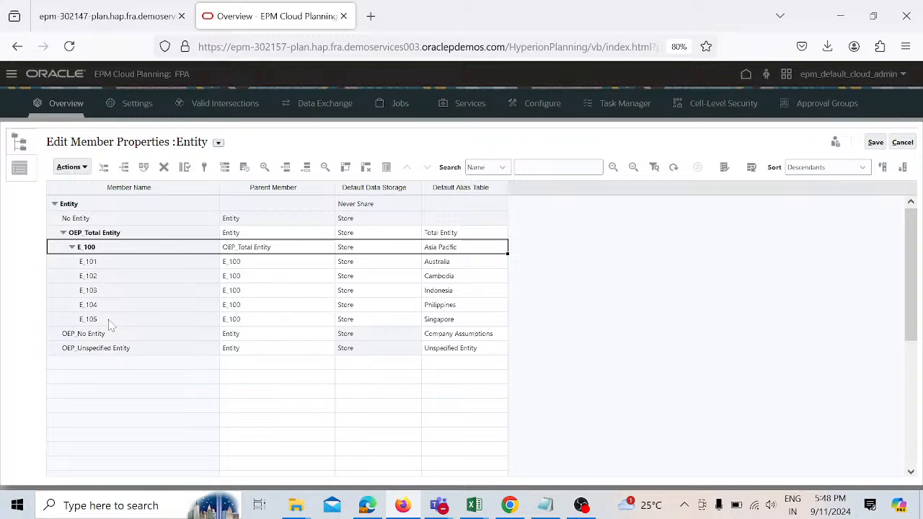
# Step: Add a sibling E_106 after E_105 with Store data storage and alias Malaysia, save it and close the editor
pyautogui.click(110, 324)
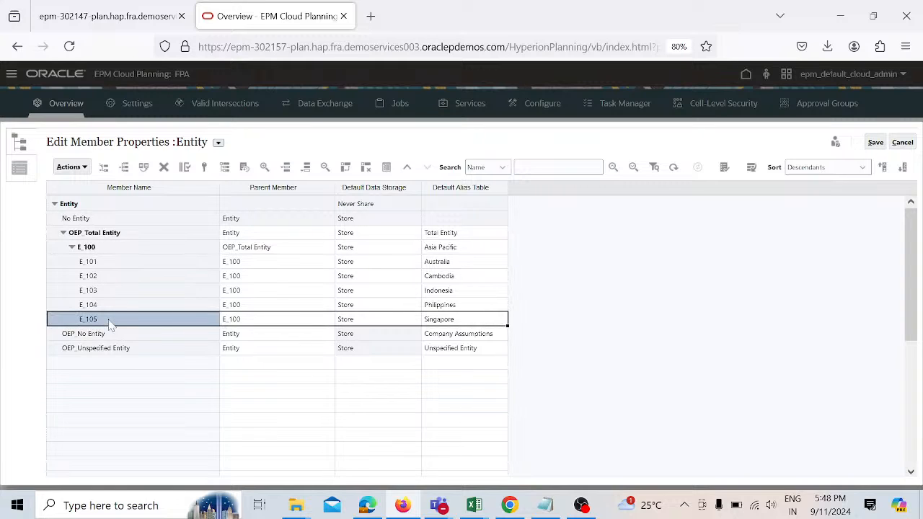
pyautogui.click(125, 168)
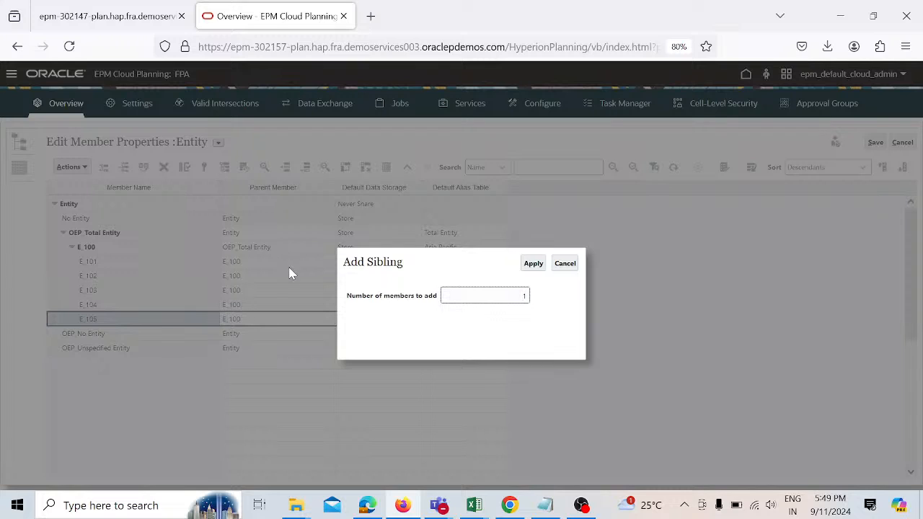
pyautogui.click(530, 264)
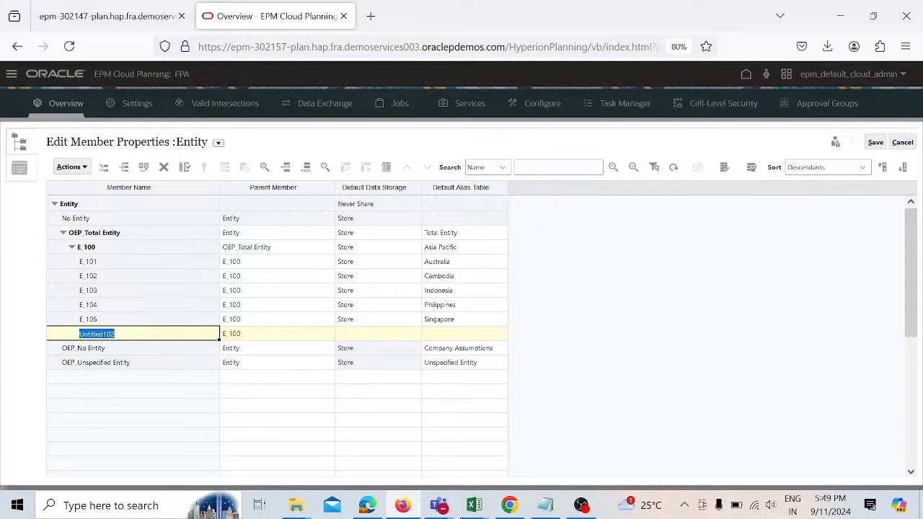
pyautogui.write('E_106')
pyautogui.click(362, 336)
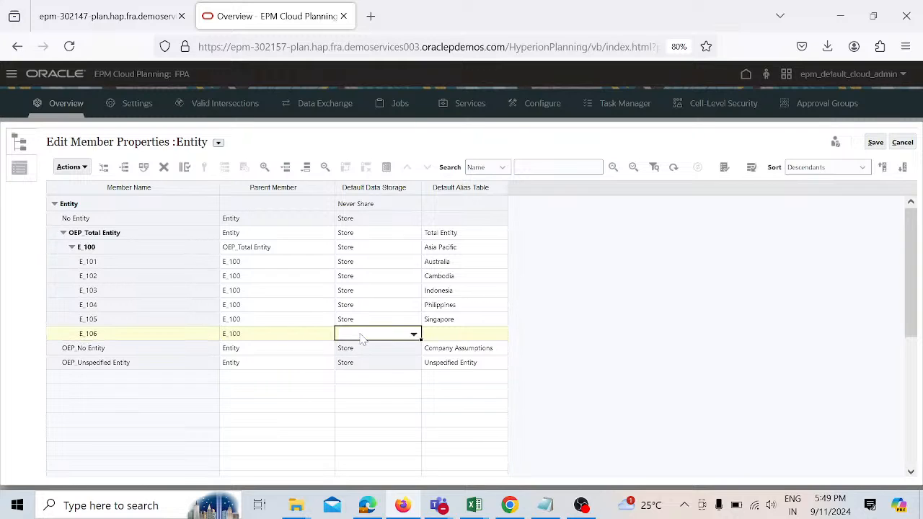
pyautogui.click(416, 337)
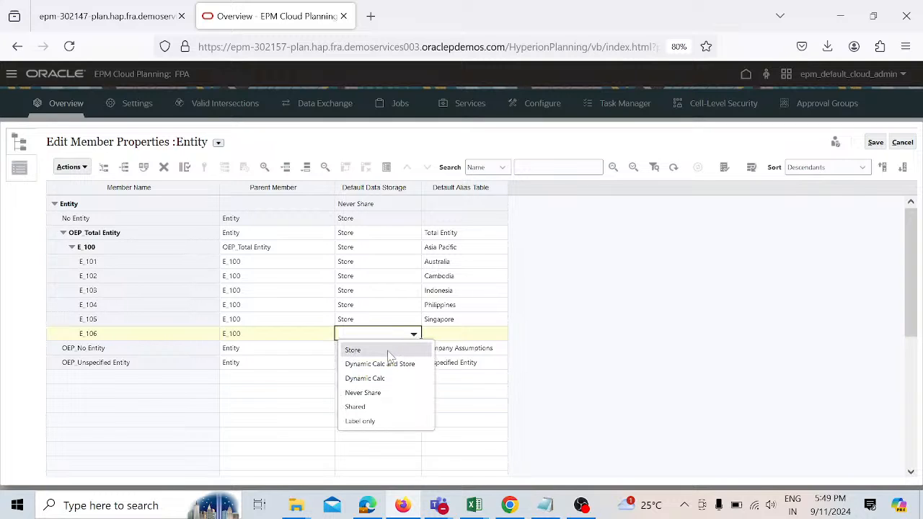
pyautogui.click(389, 353)
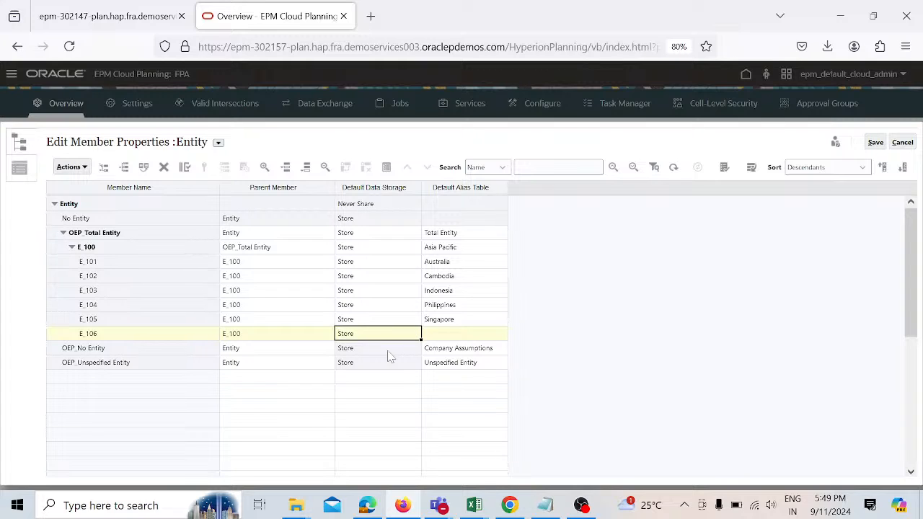
pyautogui.click(446, 334)
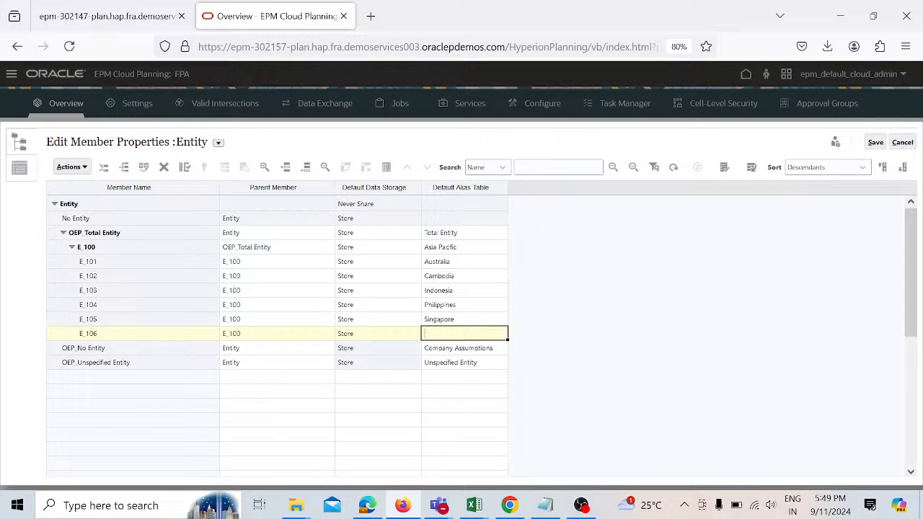
pyautogui.write('Malaysia')
pyautogui.click(875, 143)
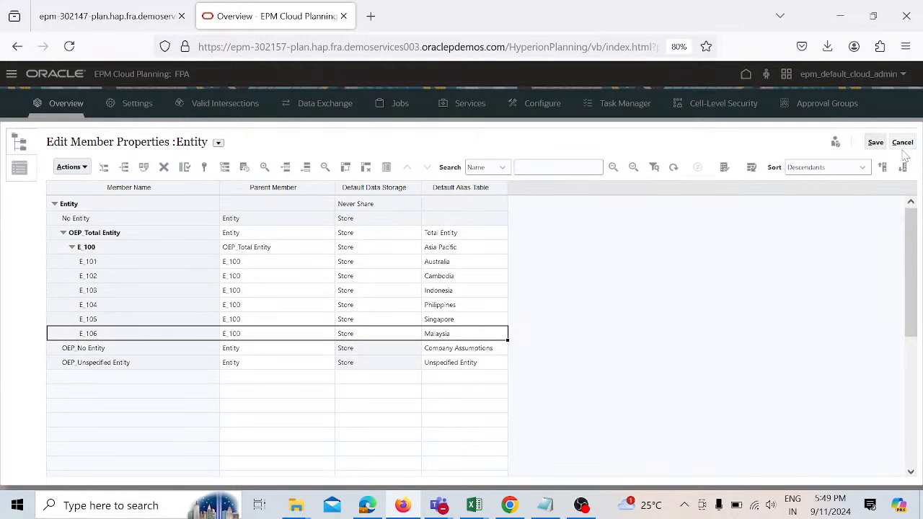
pyautogui.click(902, 143)
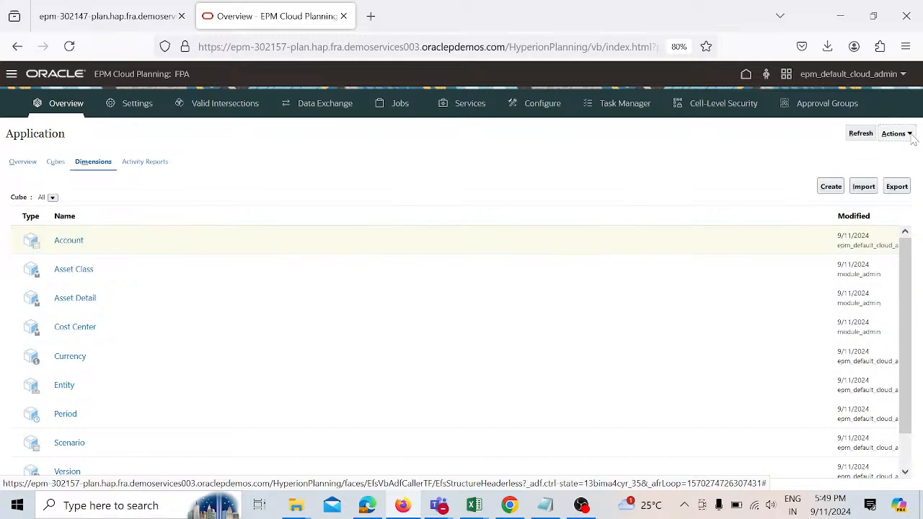
# Step: Refresh the database from the application's Actions menu with default options, then close the Refresh Database page
pyautogui.click(910, 135)
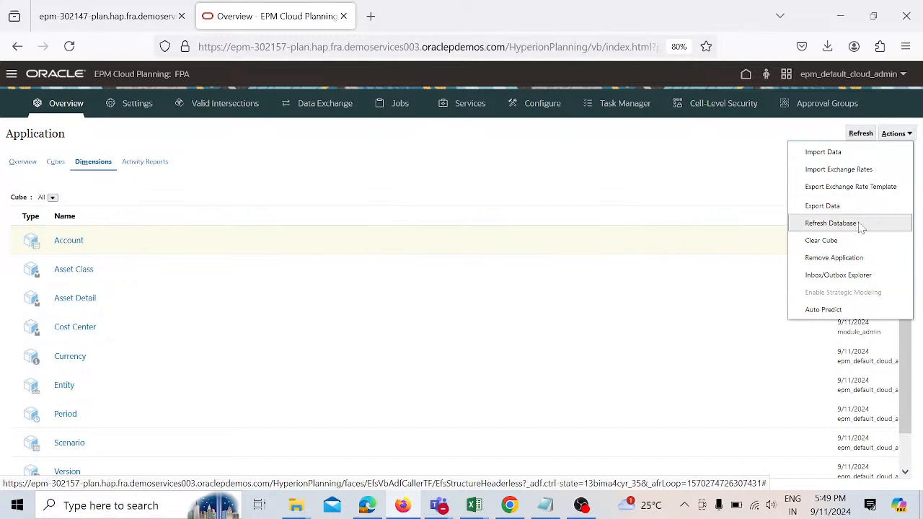
pyautogui.click(831, 223)
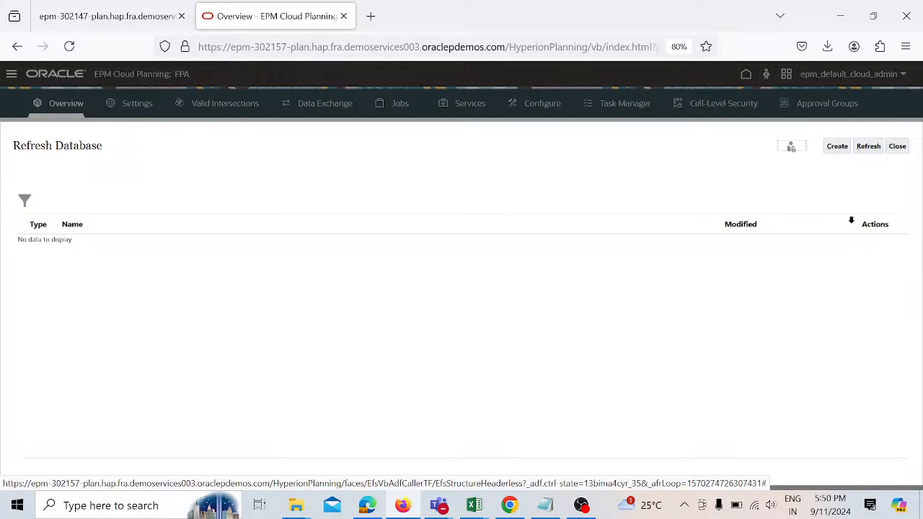
pyautogui.click(841, 148)
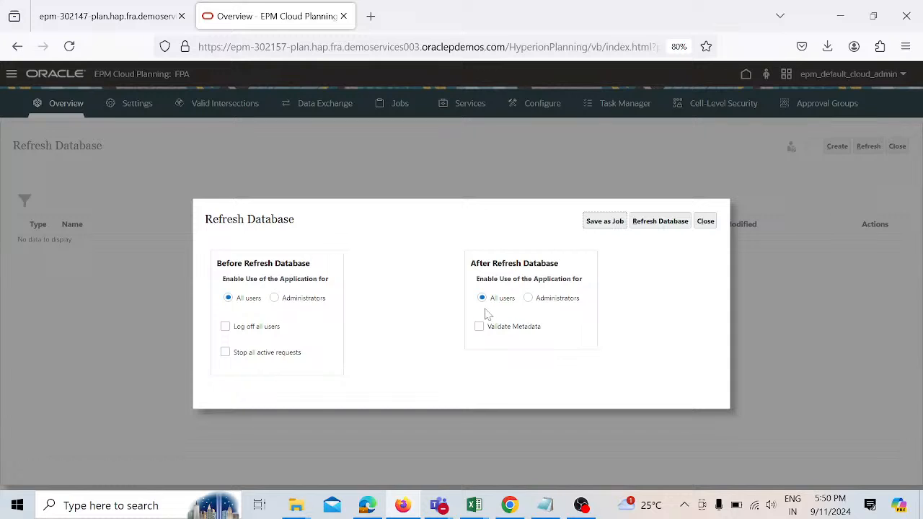
pyautogui.click(663, 222)
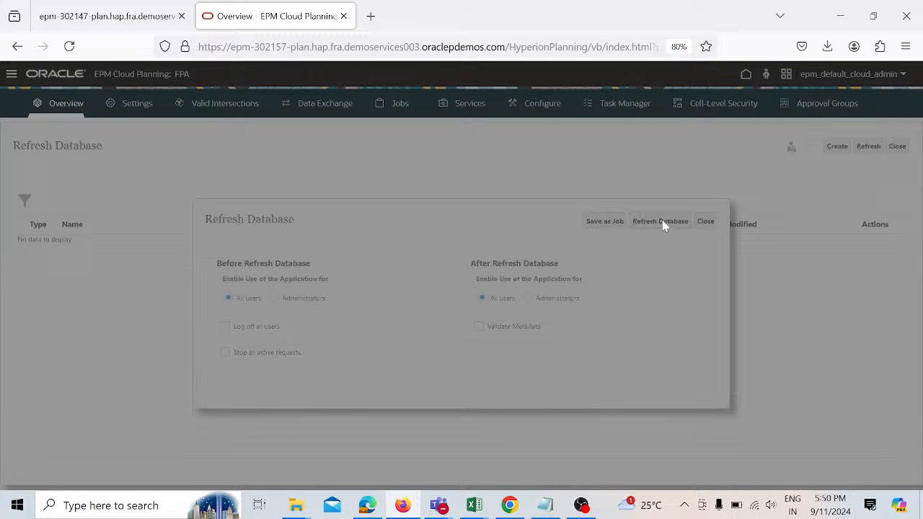
pyautogui.click(507, 337)
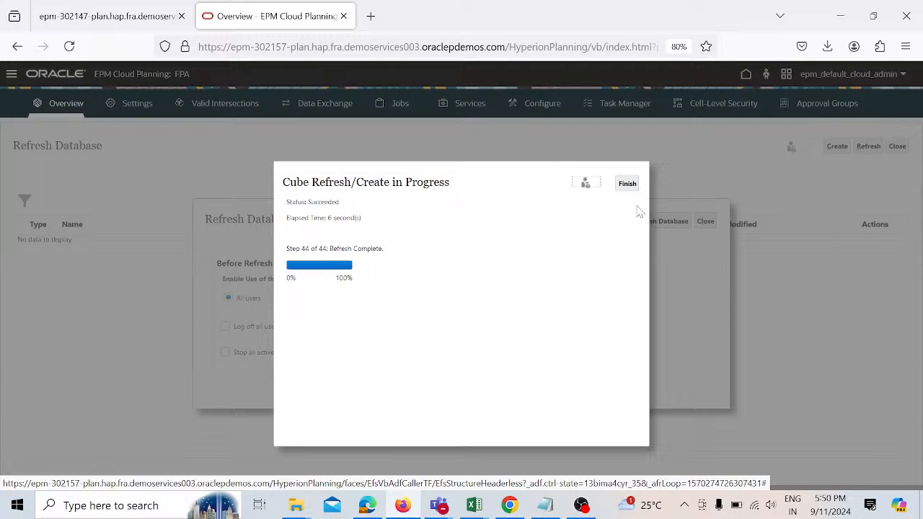
pyautogui.click(628, 185)
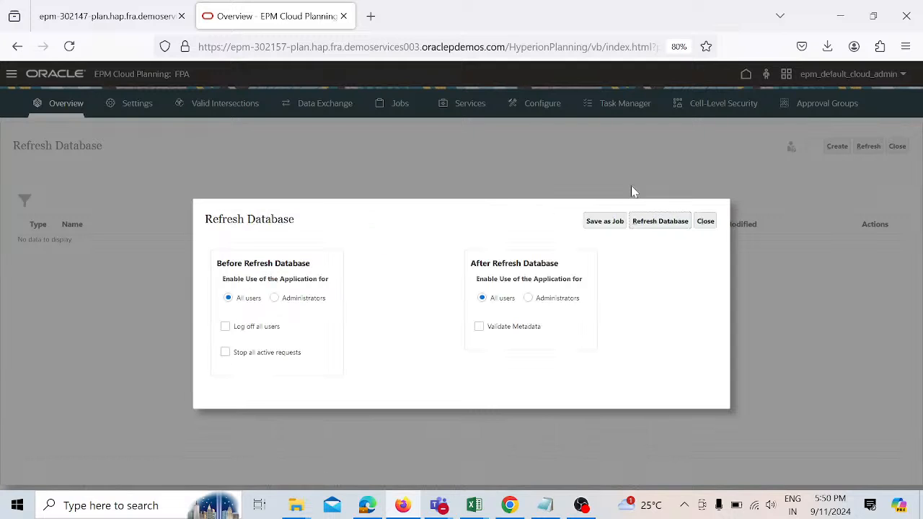
pyautogui.click(706, 222)
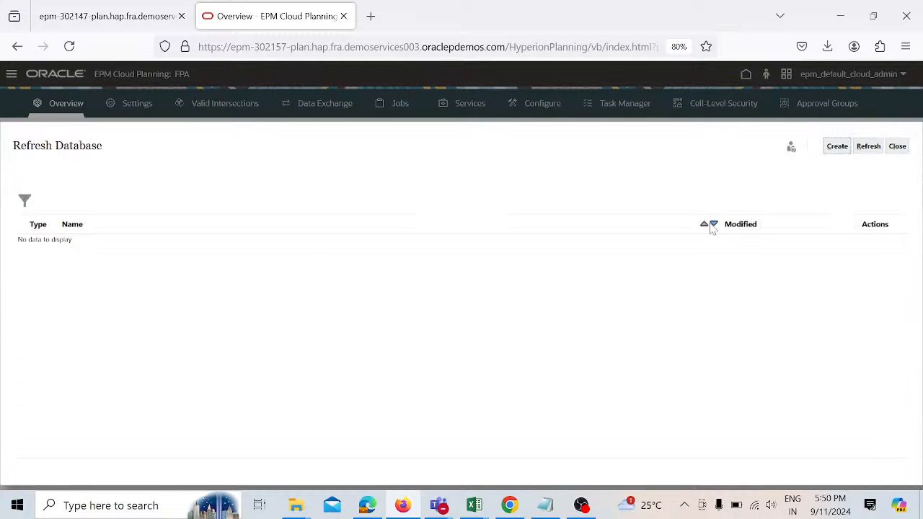
pyautogui.click(899, 147)
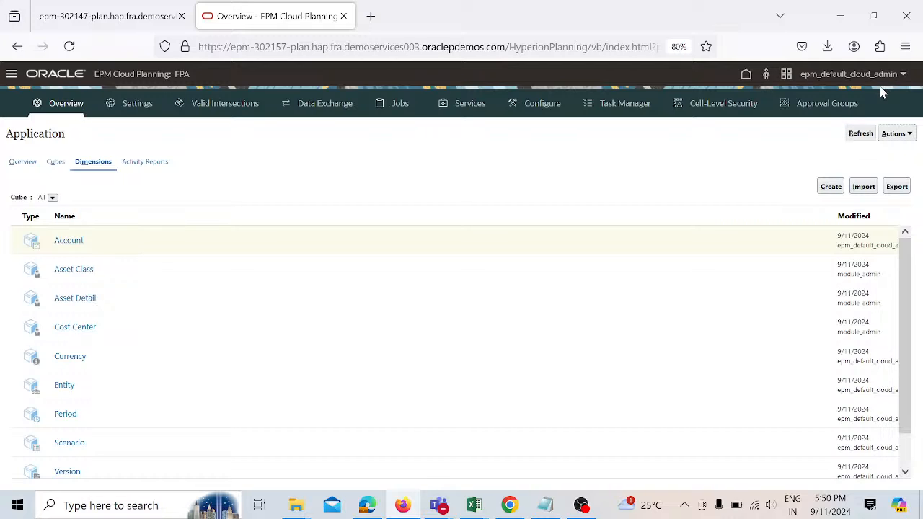
# Step: Create a new Excel worksheet on the desktop, open it and switch to the Smart View ribbon
pyautogui.click(745, 75)
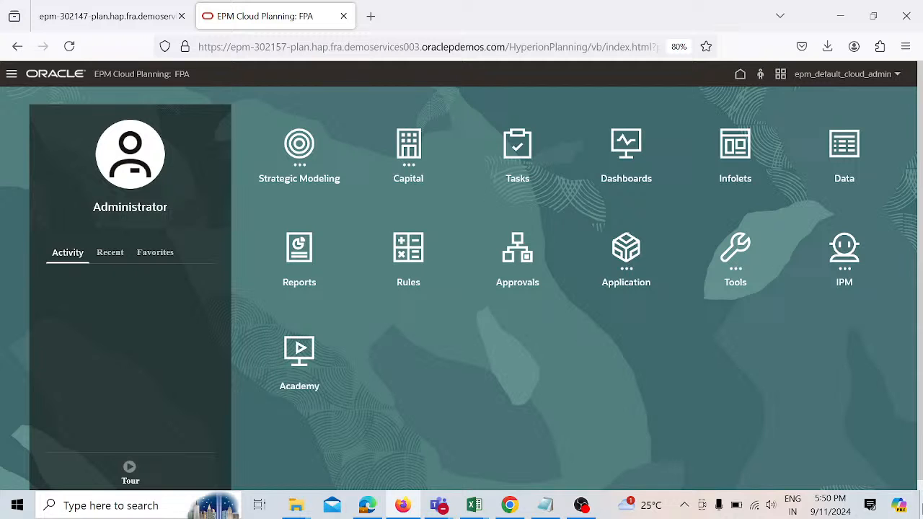
pyautogui.click(919, 507)
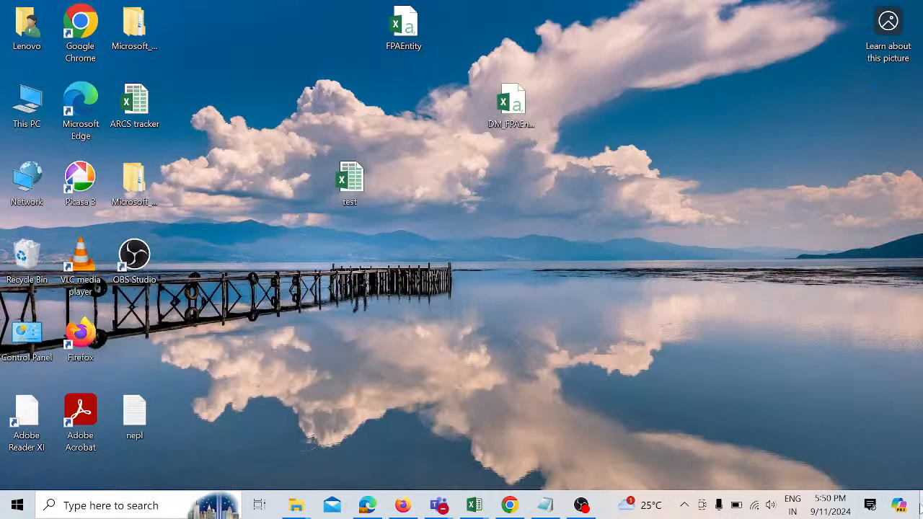
pyautogui.rightClick(516, 271)
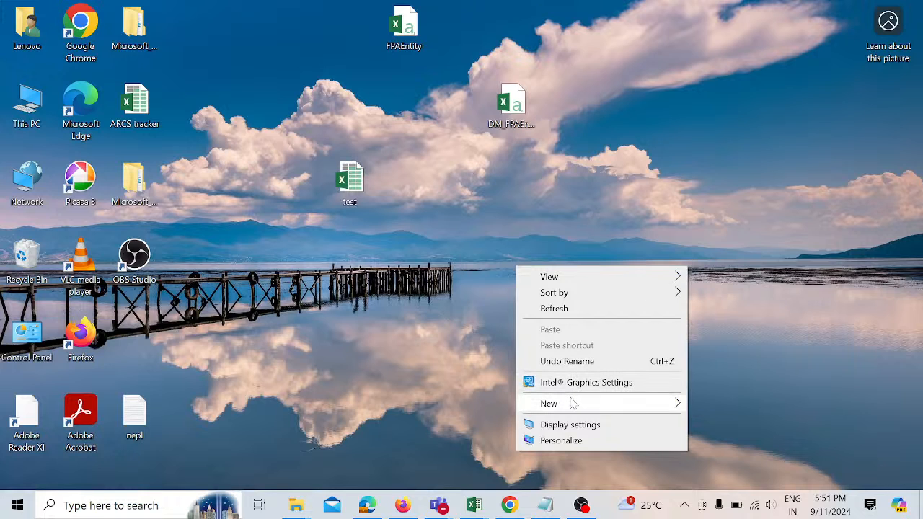
pyautogui.moveTo(575, 402)
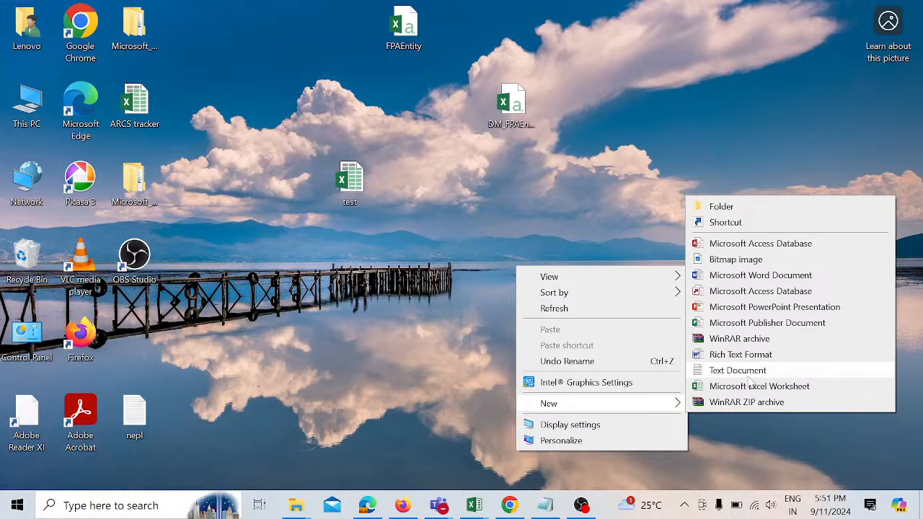
pyautogui.click(755, 388)
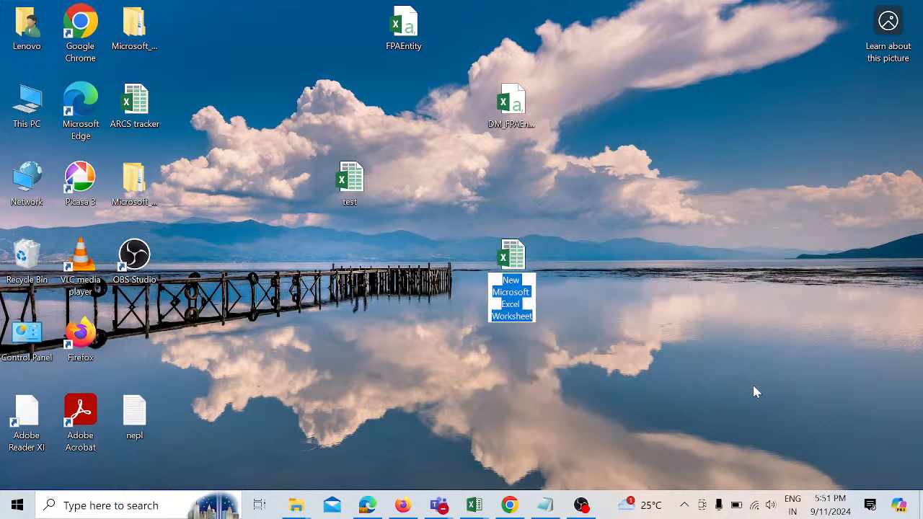
pyautogui.press('Return')
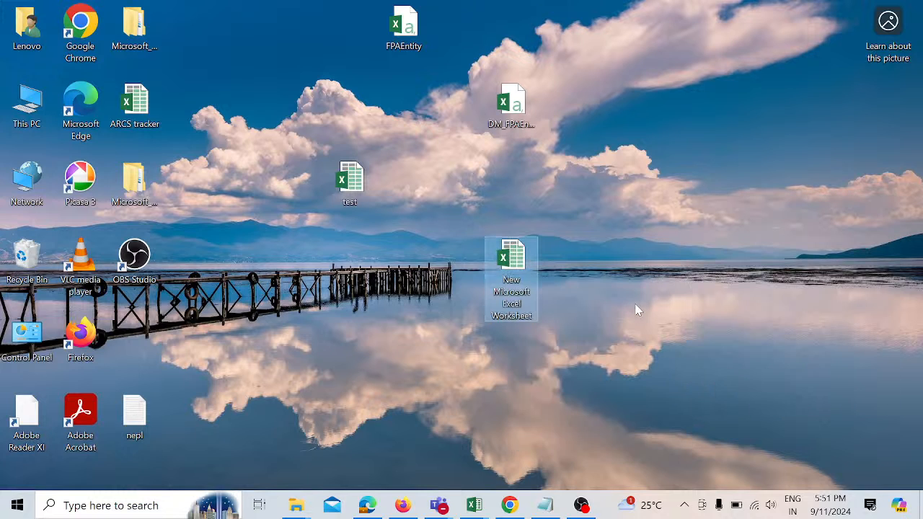
pyautogui.doubleClick(511, 267)
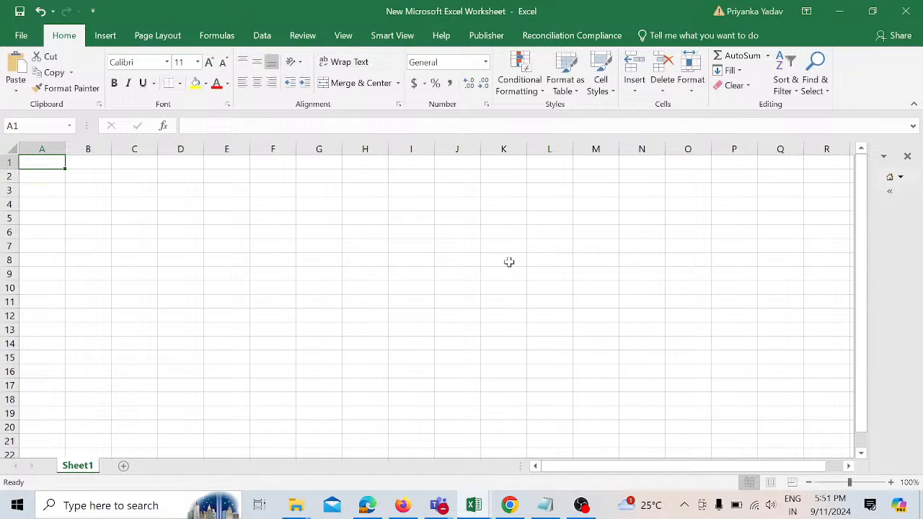
pyautogui.click(398, 38)
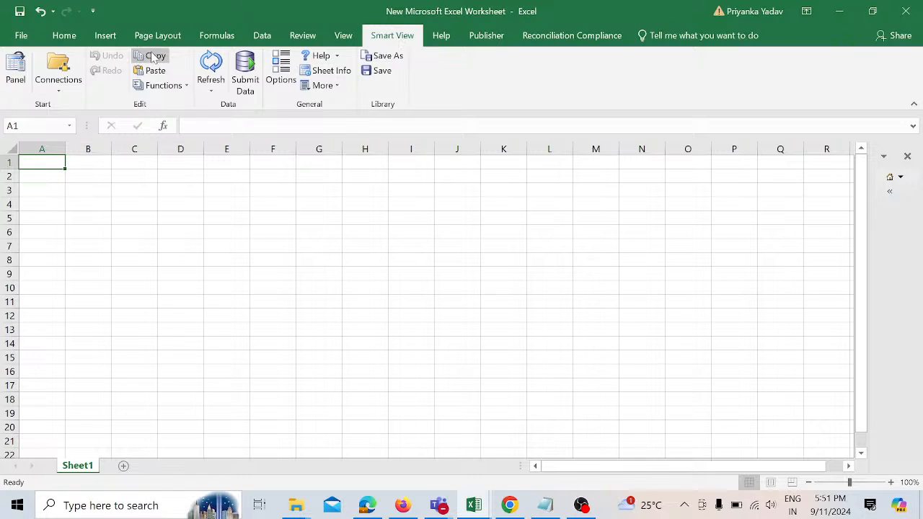
# Step: Open the Smart View panel and open the Entity dimension of the FPA application for editing
pyautogui.click(17, 72)
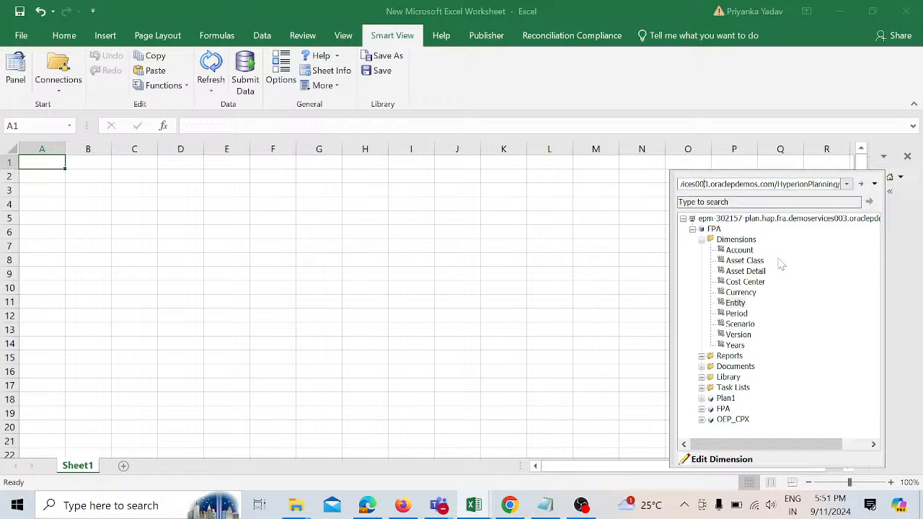
pyautogui.press('Left')
pyautogui.press('Left')
pyautogui.press('Left')
pyautogui.press('Left')
pyautogui.press('Left')
pyautogui.press('Left')
pyautogui.press('Left')
pyautogui.press('Left')
pyautogui.press('Left')
pyautogui.press('Left')
pyautogui.press('Left')
pyautogui.press('Left')
pyautogui.press('Left')
pyautogui.press('Left')
pyautogui.press('Left')
pyautogui.press('Left')
pyautogui.press('Left')
pyautogui.press('Left')
pyautogui.press('Left')
pyautogui.press('Left')
pyautogui.press('Left')
pyautogui.press('Left')
pyautogui.press('Left')
pyautogui.press('Left')
pyautogui.press('Left')
pyautogui.press('Left')
pyautogui.press('Left')
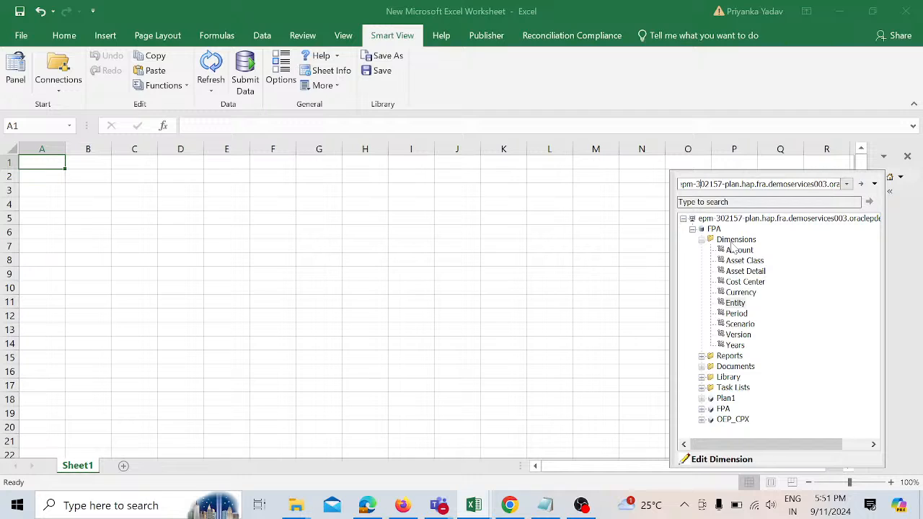
pyautogui.click(741, 306)
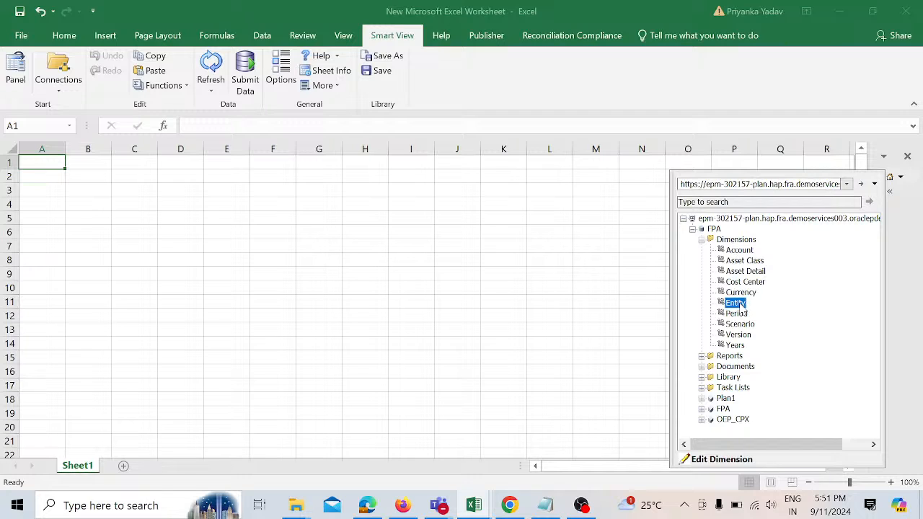
pyautogui.click(729, 462)
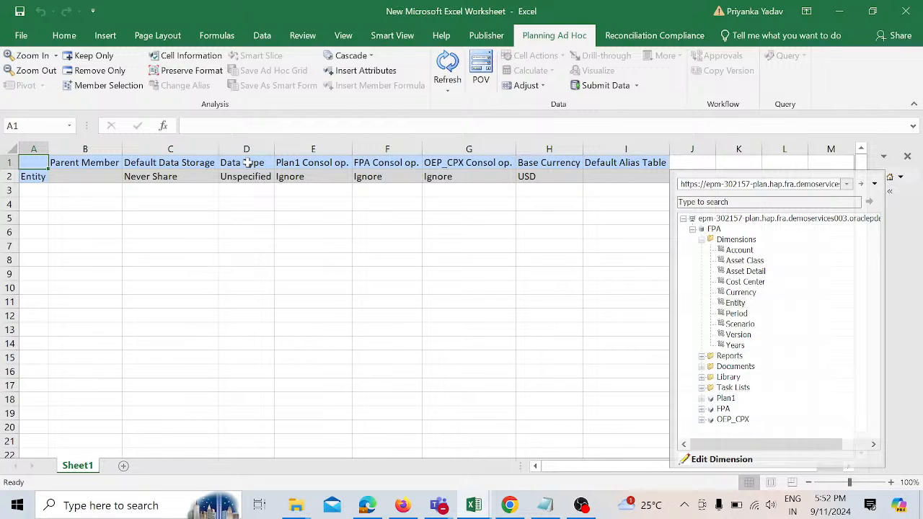
# Step: Expand Entity, OEP_Total Entity and E_100 in the grid to show the E_100 children
pyautogui.click(31, 179)
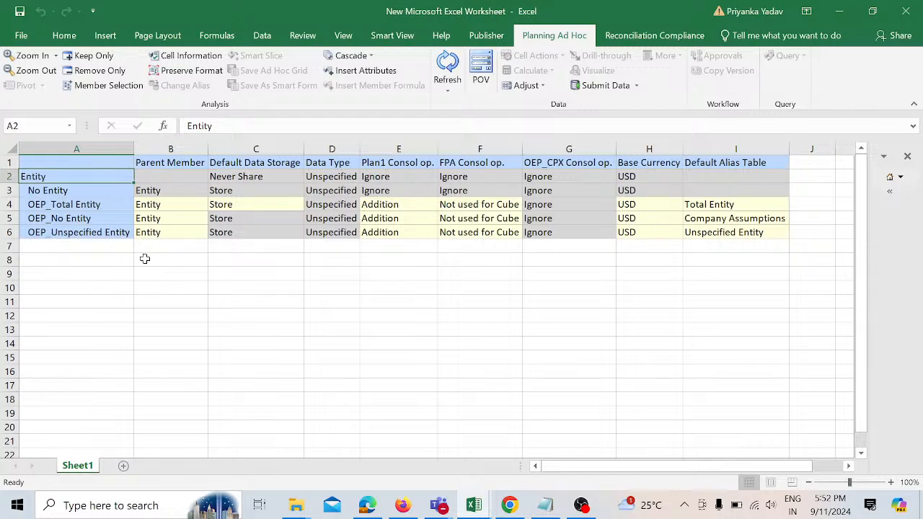
pyautogui.doubleClick(44, 205)
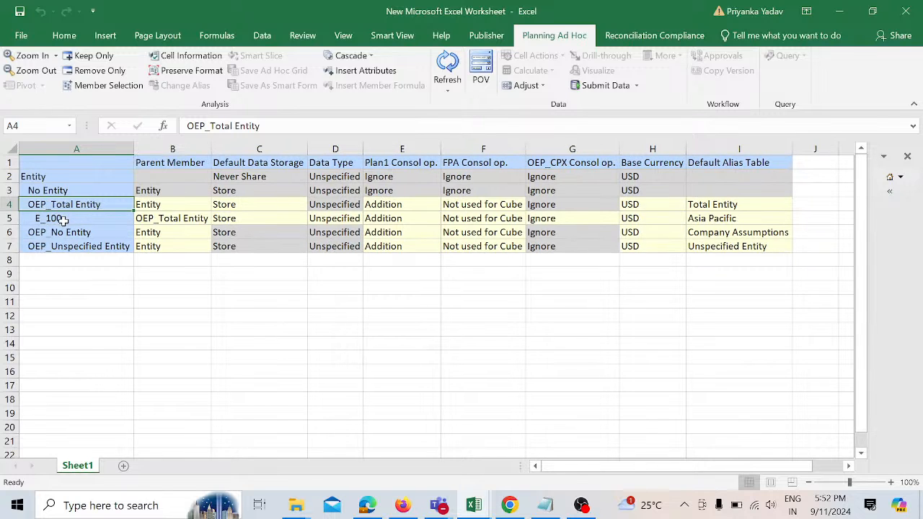
pyautogui.doubleClick(64, 219)
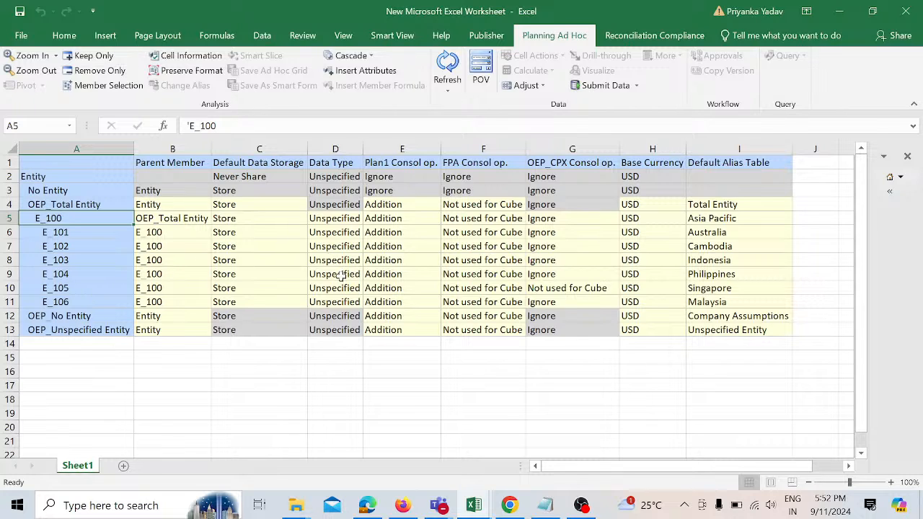
# Step: Insert a blank row between E_106 and OEP_No Entity
pyautogui.click(692, 218)
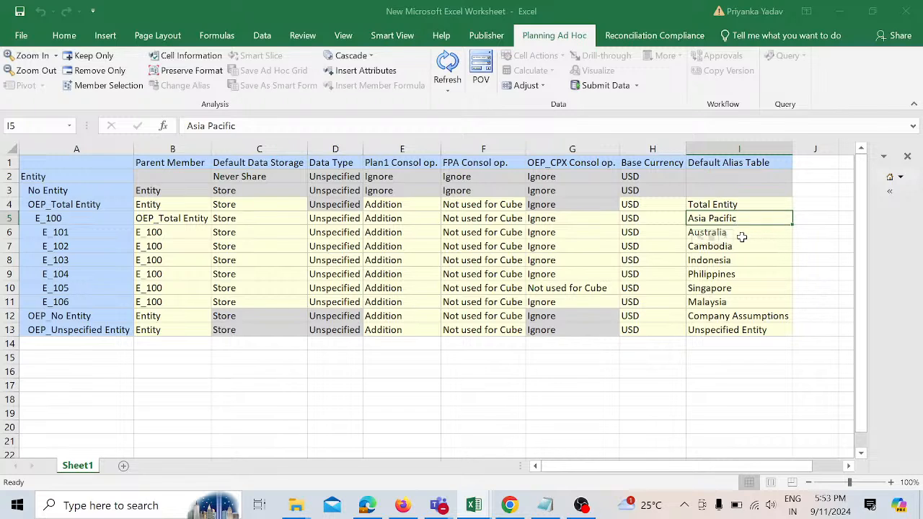
pyautogui.moveTo(742, 236); pyautogui.dragTo(753, 299)
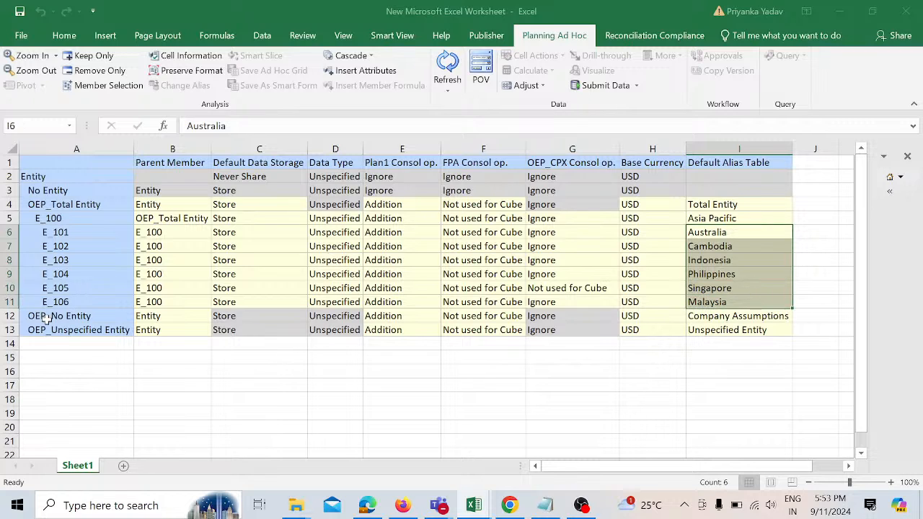
pyautogui.click(8, 317)
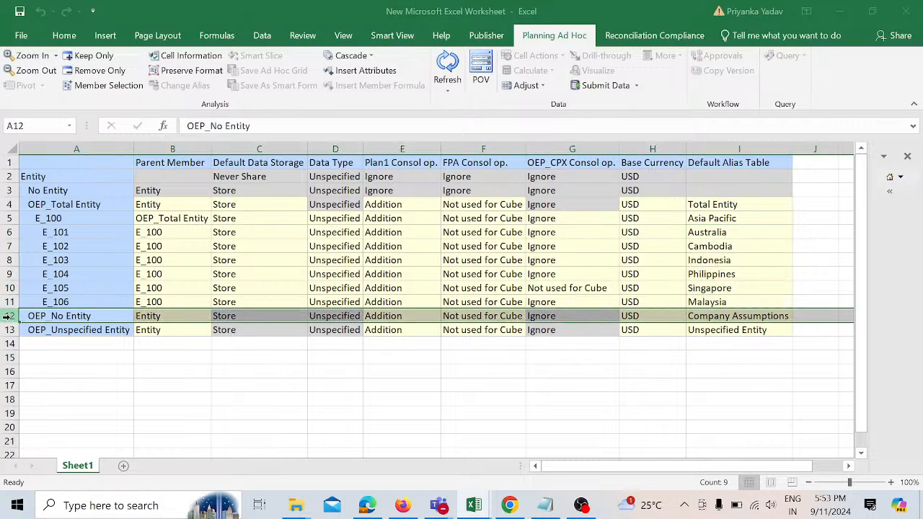
pyautogui.rightClick(12, 319)
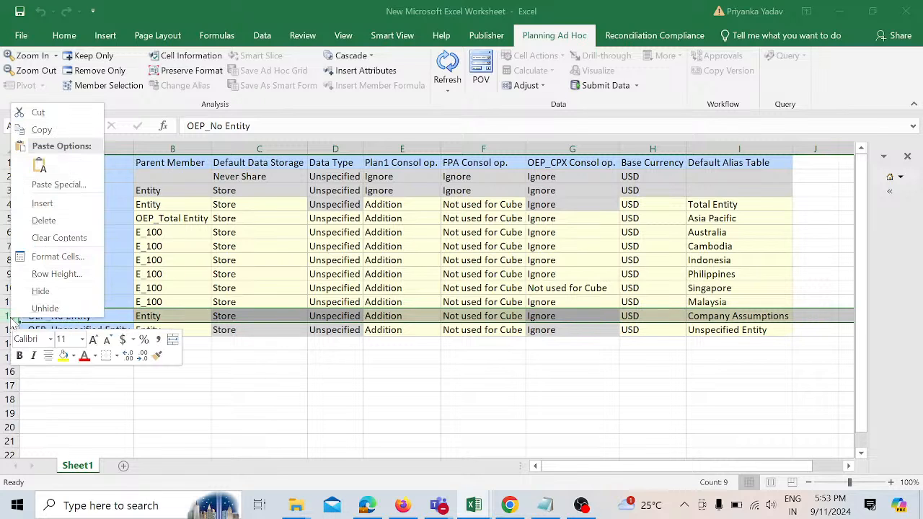
pyautogui.click(34, 205)
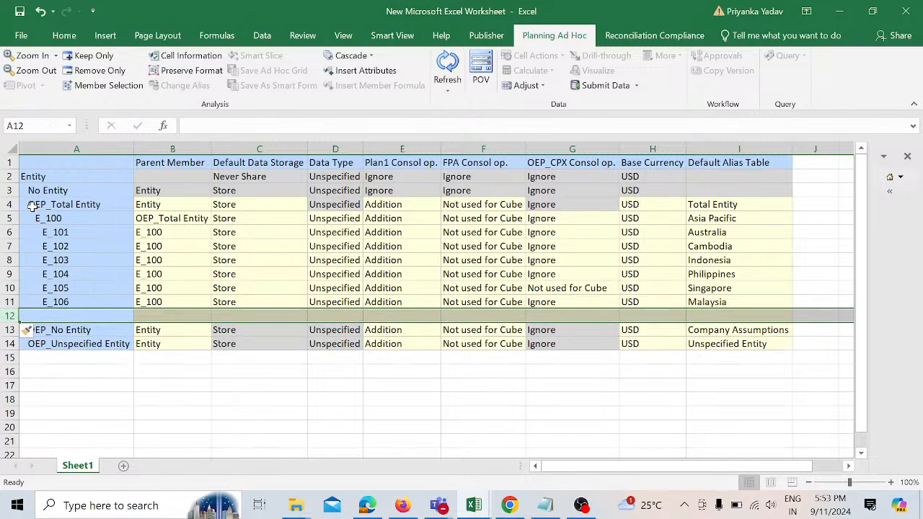
# Step: Enter a new member E_107 in the blank row with parent E_100, Store data storage and Unspecified data type
pyautogui.click(97, 304)
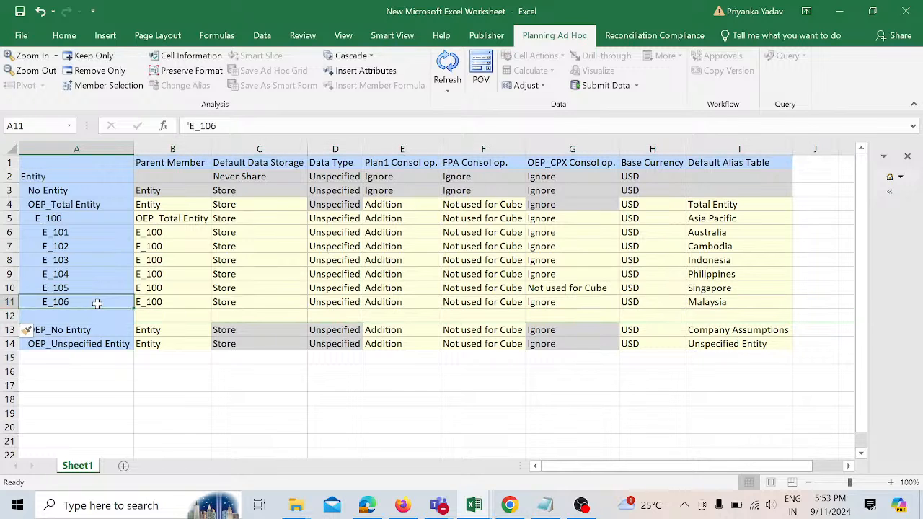
pyautogui.press('Down')
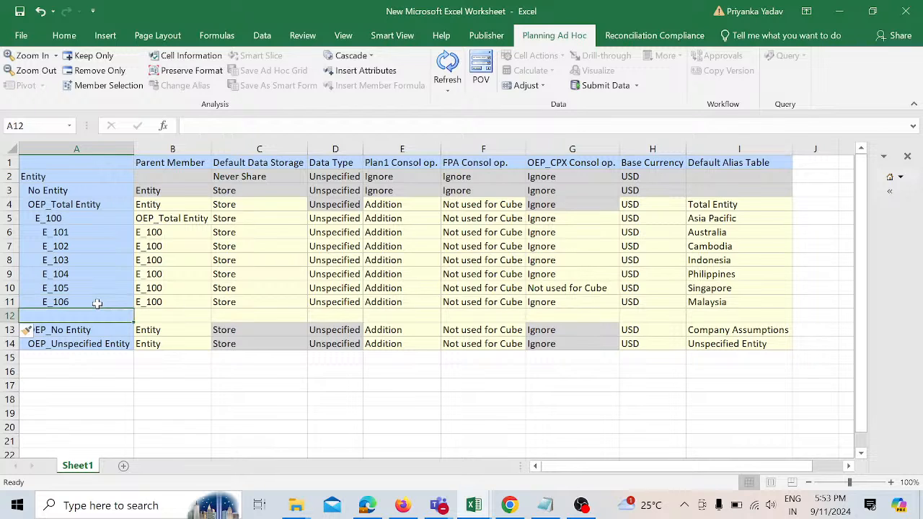
pyautogui.write('E')
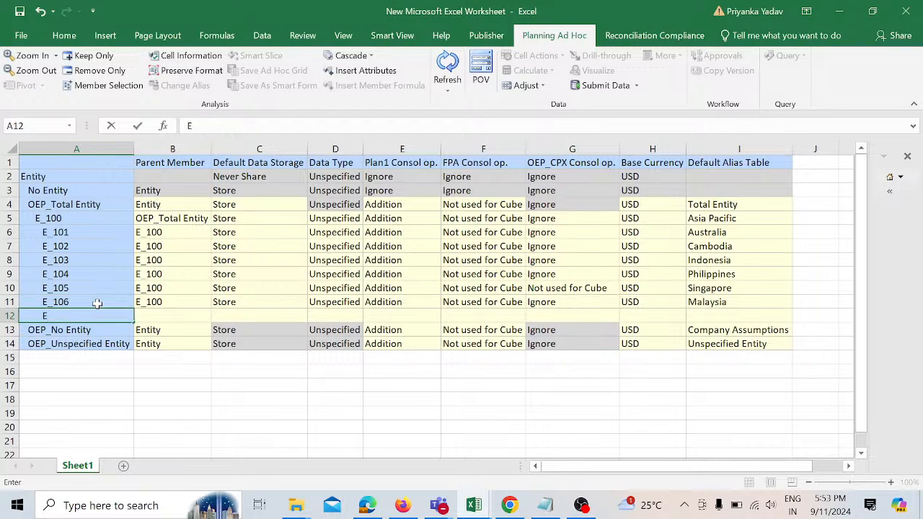
pyautogui.write('_107')
pyautogui.press('Tab')
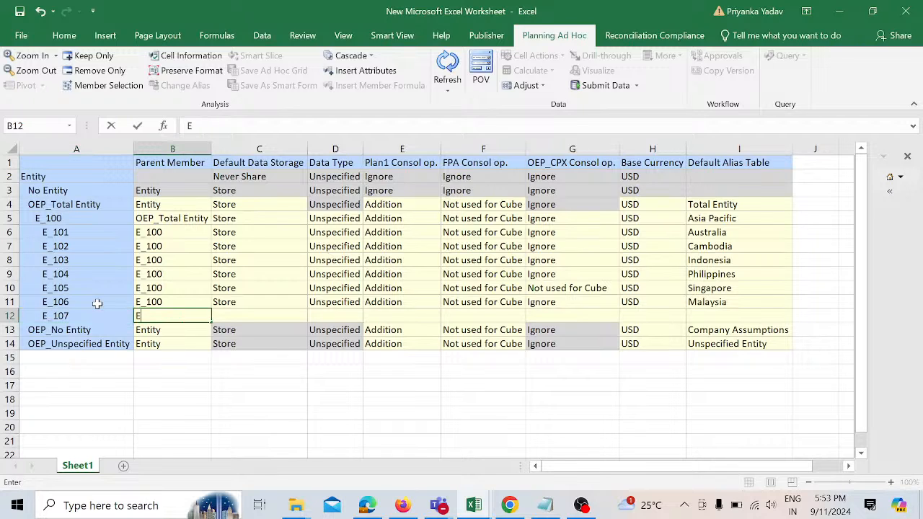
pyautogui.write('E_100')
pyautogui.press('Tab')
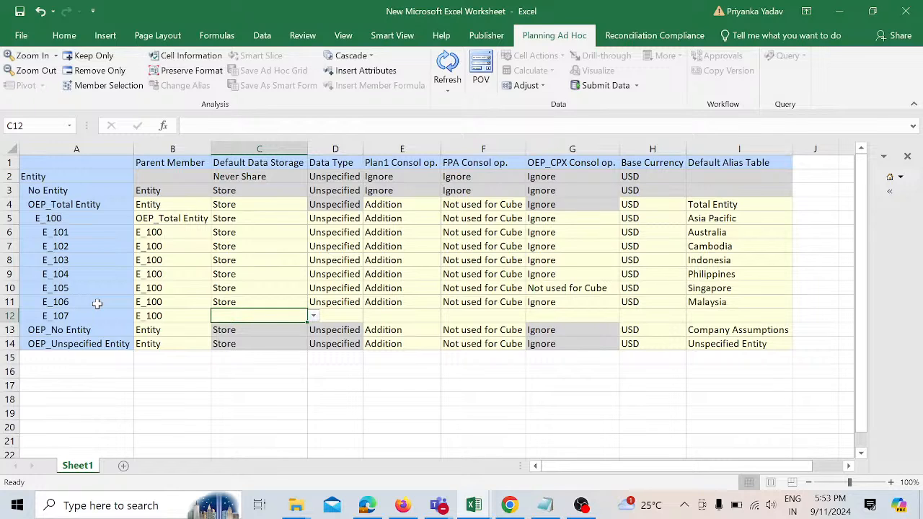
pyautogui.write('Store')
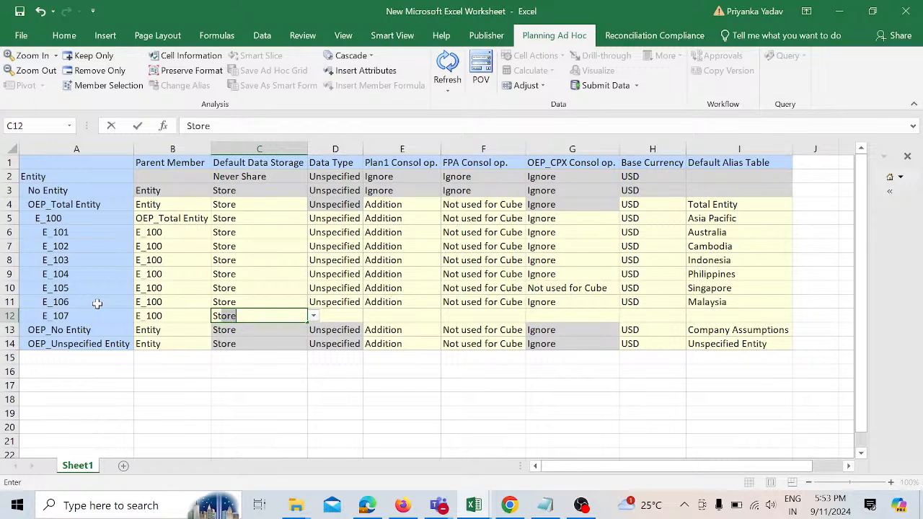
pyautogui.press('Tab')
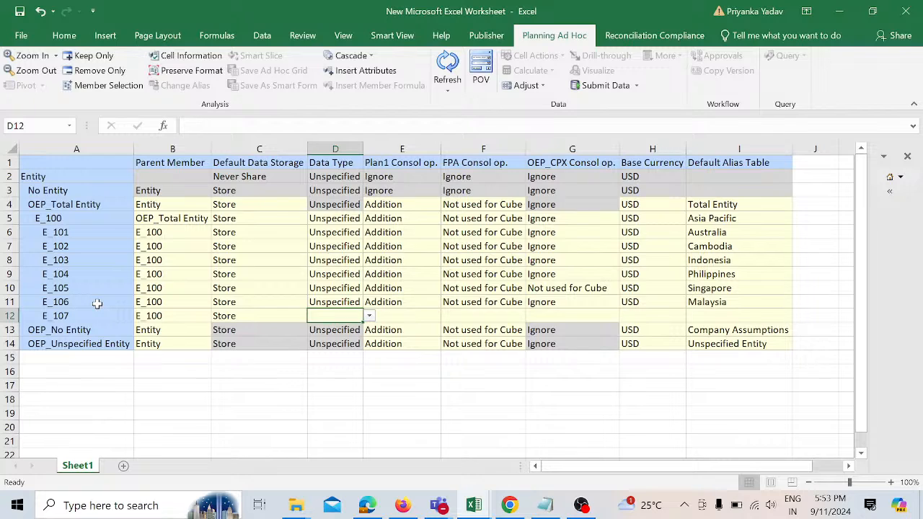
pyautogui.write('Unspecified')
pyautogui.press('Return')
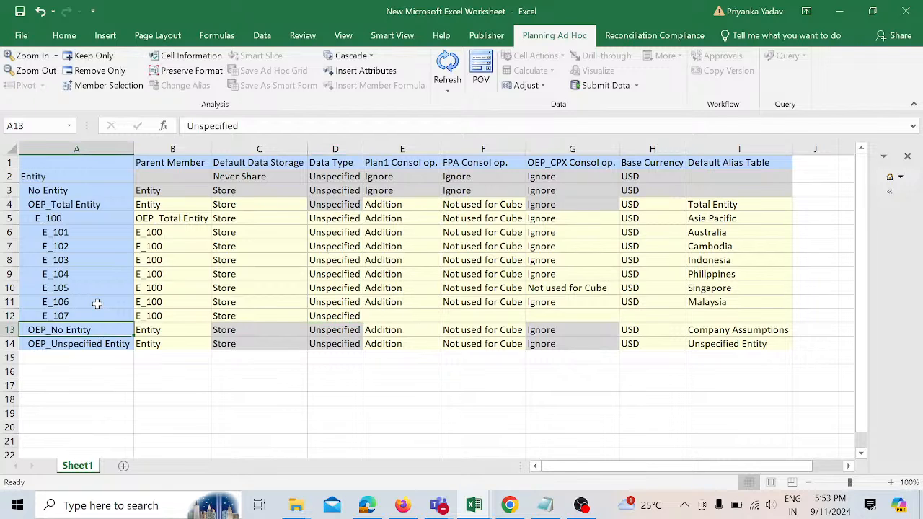
# Step: Set E_107's Plan1 consolidation to Addition, FPA to Not used for Cube and OEP_CPX to Ignore
pyautogui.press('Up')
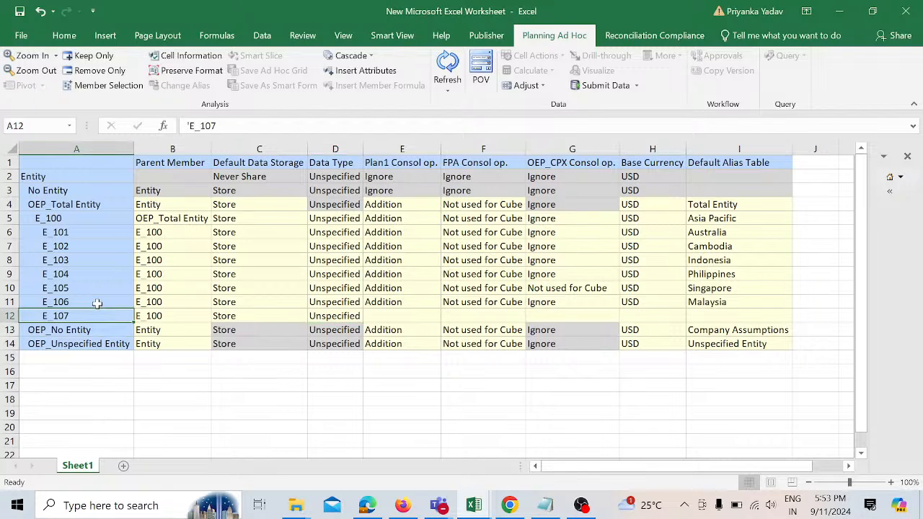
pyautogui.press('Right')
pyautogui.press('Right')
pyautogui.press('Right')
pyautogui.press('Right')
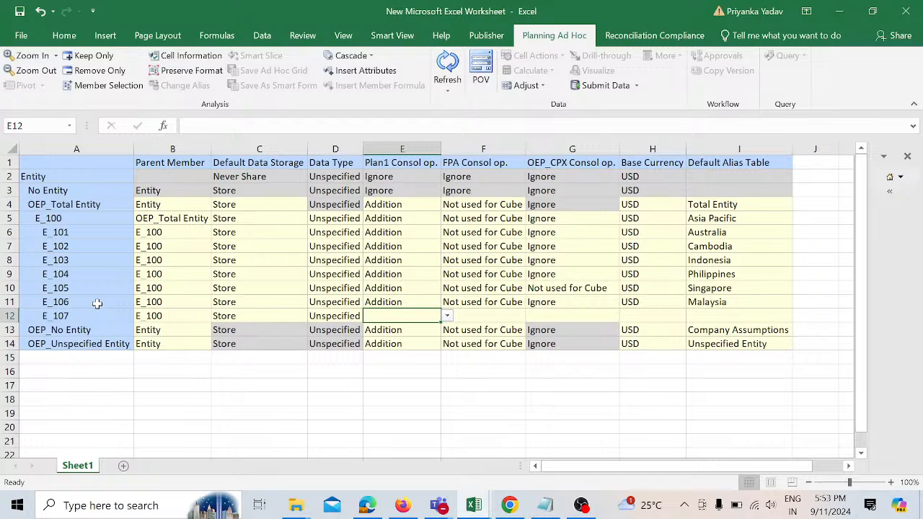
pyautogui.write('Addition')
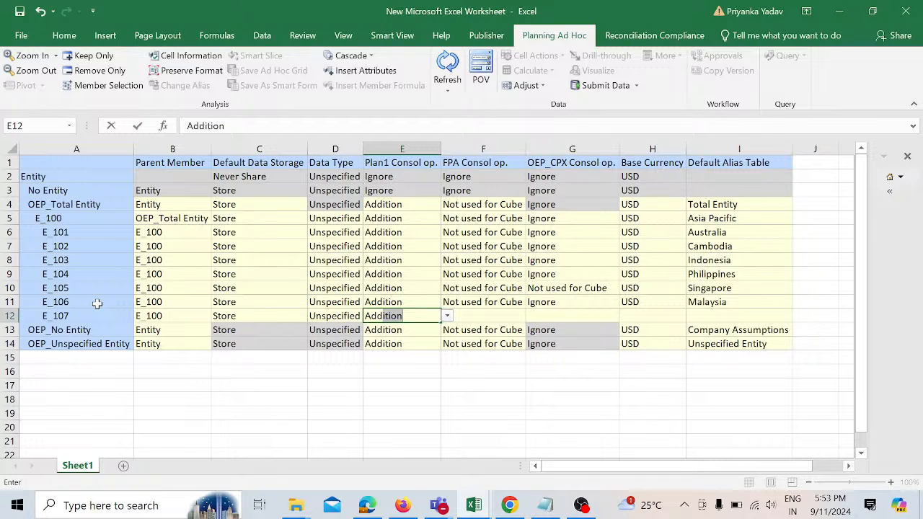
pyautogui.press('Return')
pyautogui.press('Up')
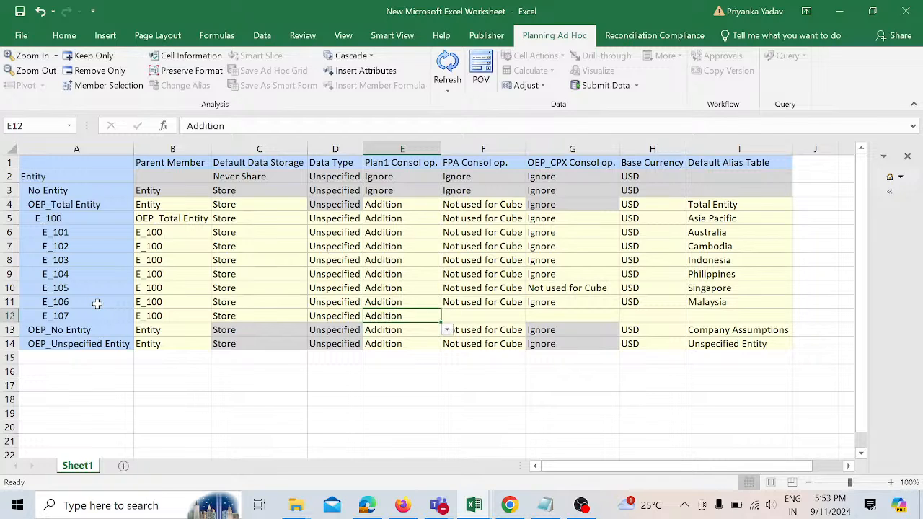
pyautogui.press('Right')
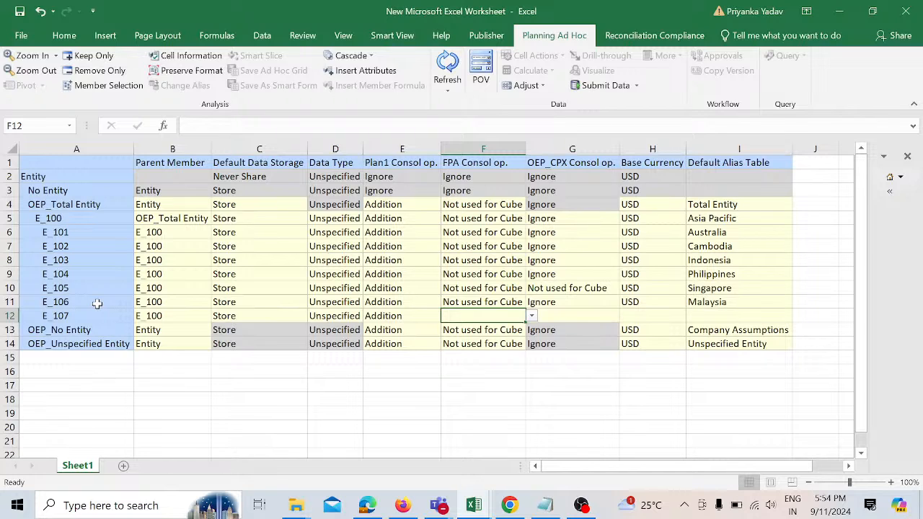
pyautogui.write('Not used for Cube')
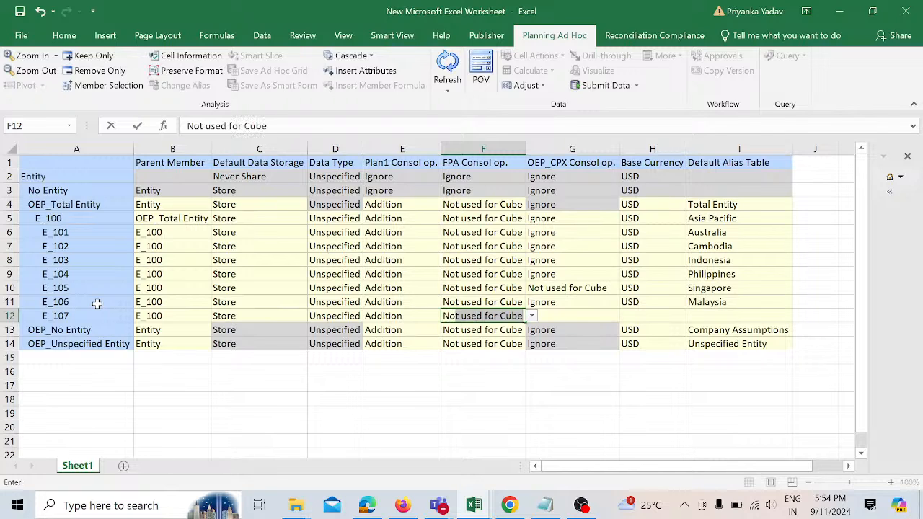
pyautogui.press('Return')
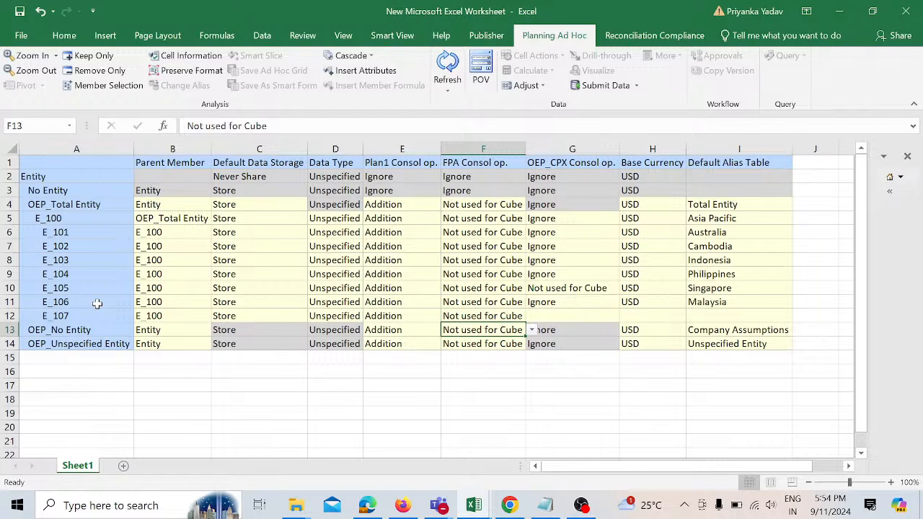
pyautogui.press('Up')
pyautogui.press('Right')
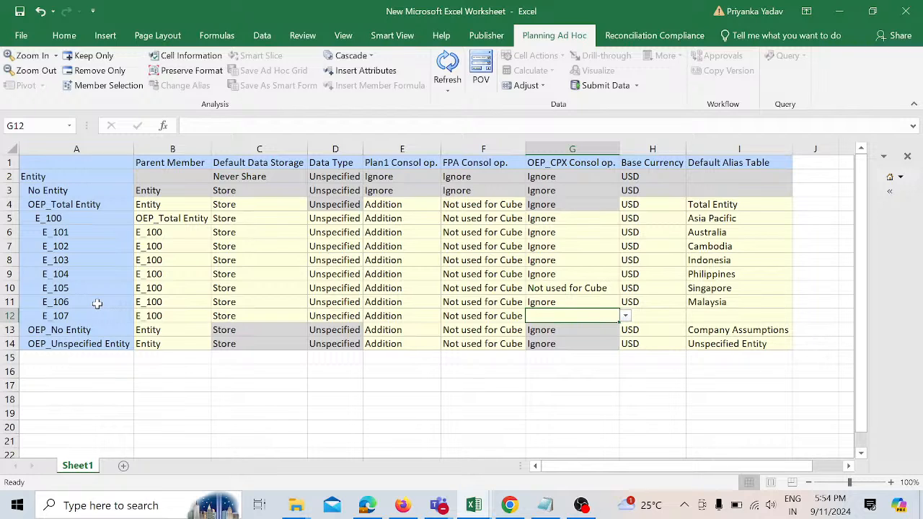
pyautogui.write('O')
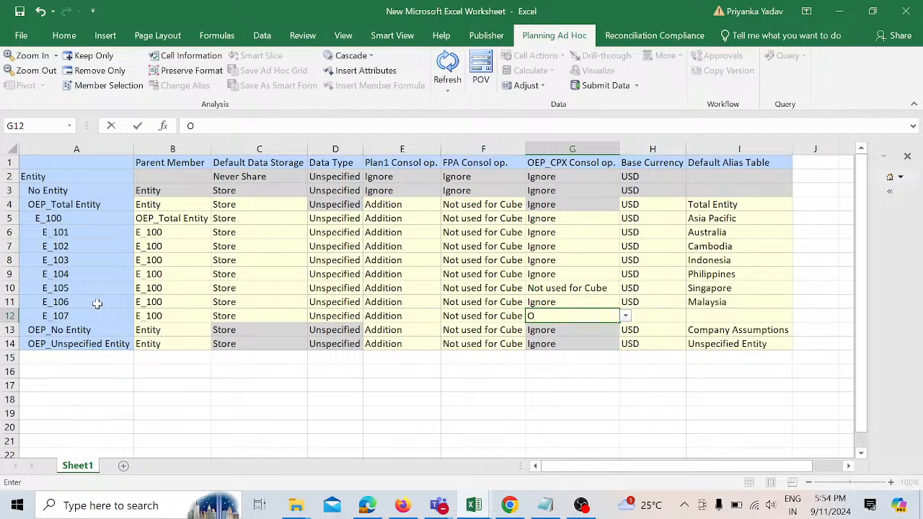
pyautogui.press('BackSpace')
pyautogui.write('Ignore')
pyautogui.press('Return')
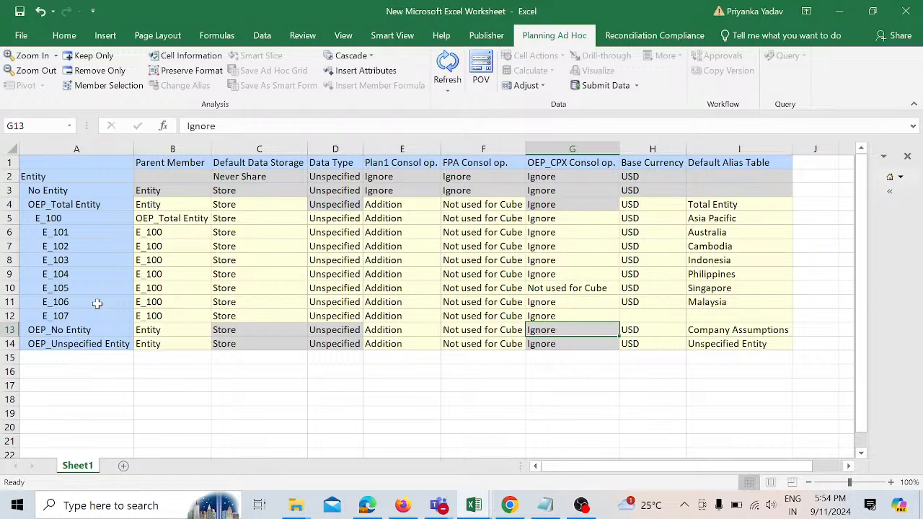
# Step: Set E_107's base currency to USD and its default alias to Thailand
pyautogui.press('Up')
pyautogui.press('Right')
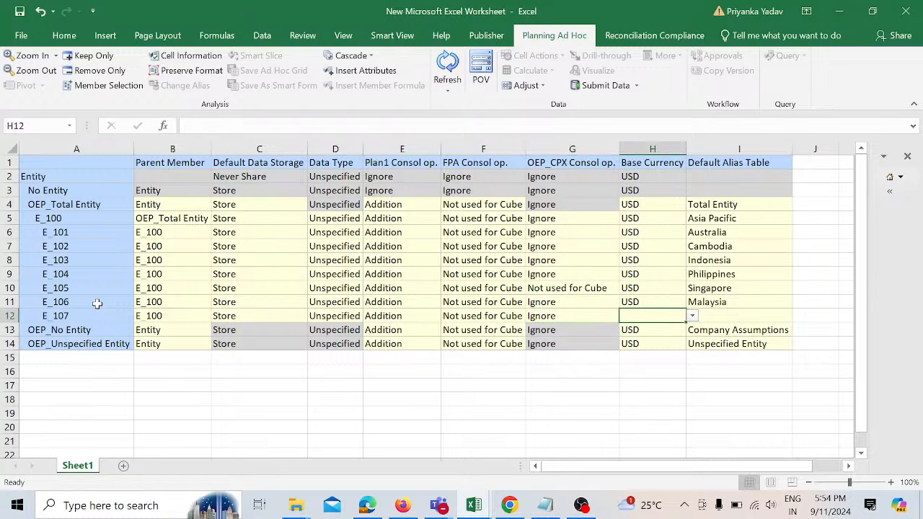
pyautogui.write('USD')
pyautogui.press('Return')
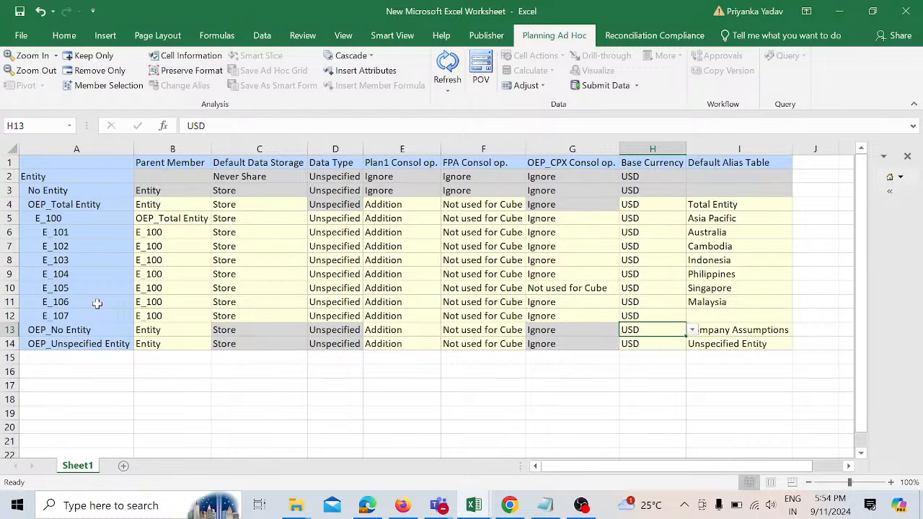
pyautogui.press('Up')
pyautogui.press('Right')
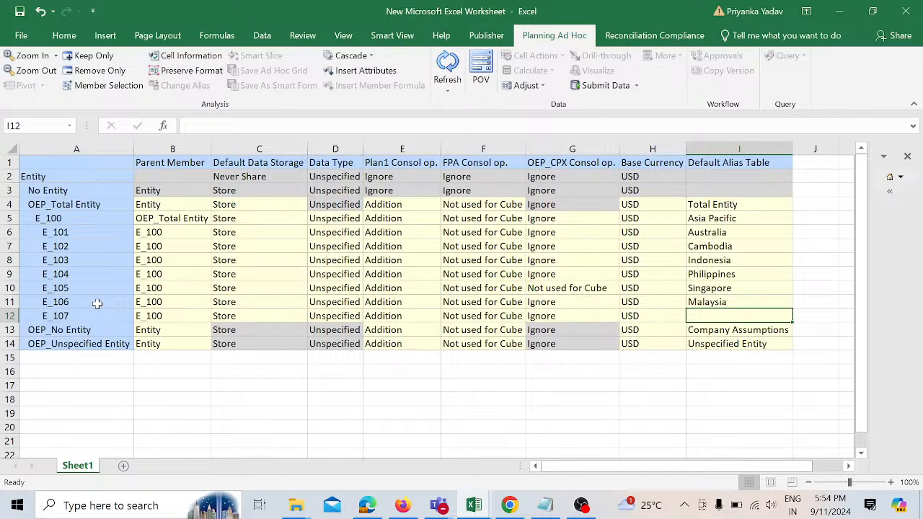
pyautogui.write('Thai')
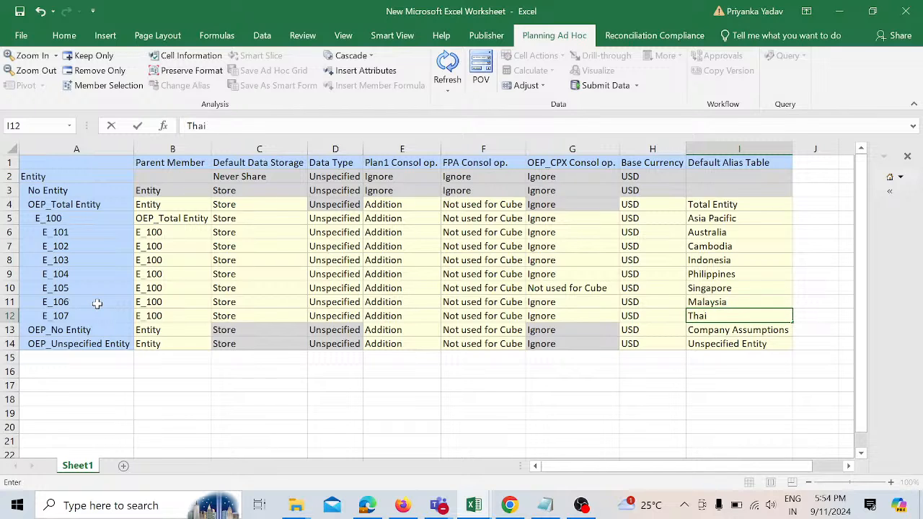
pyautogui.write('land')
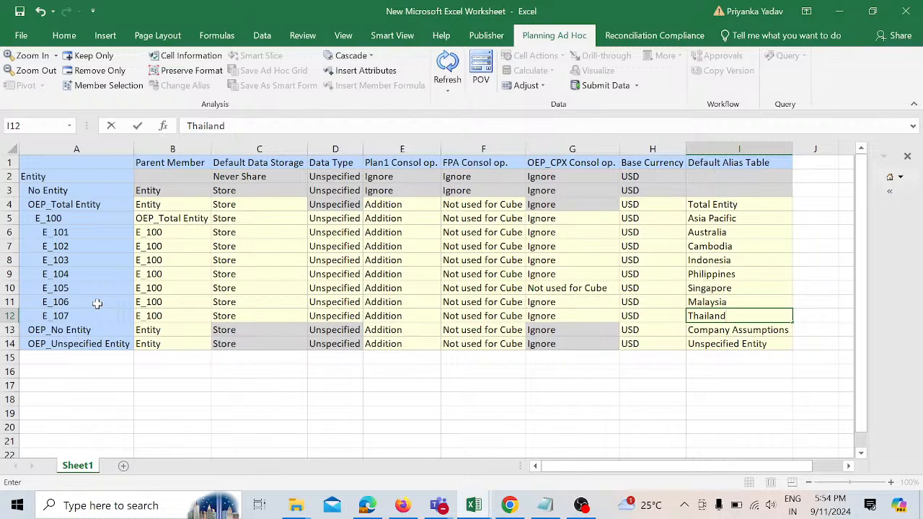
# Step: Submit the new E_107 entity row from the Excel sheet to Planning through Smart View
pyautogui.click(398, 39)
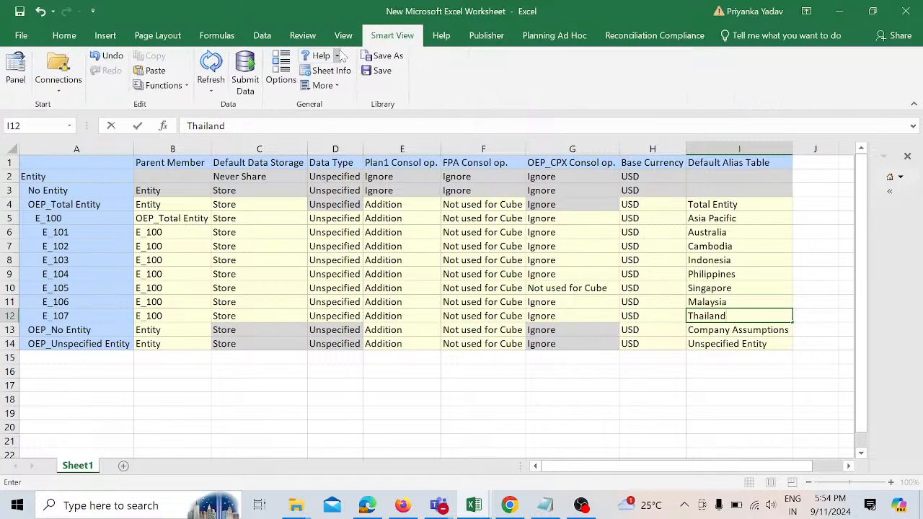
pyautogui.click(249, 85)
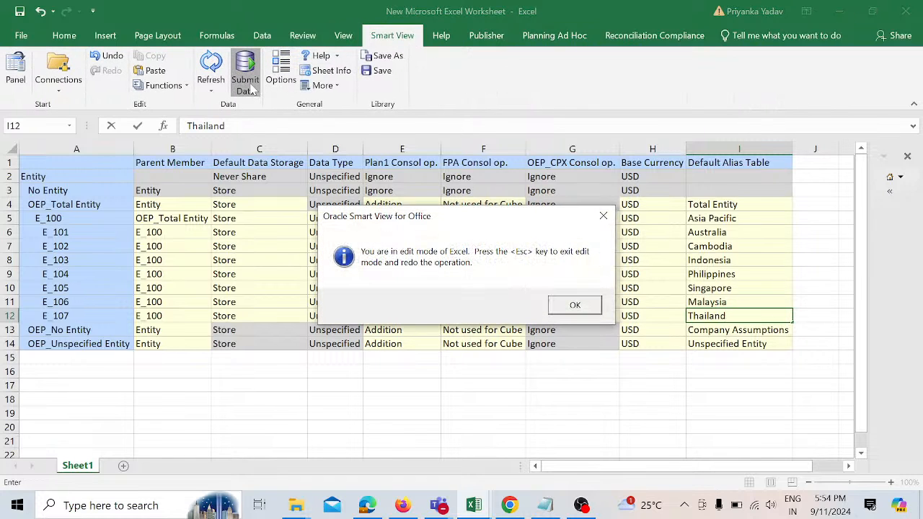
pyautogui.click(573, 306)
pyautogui.click(680, 373)
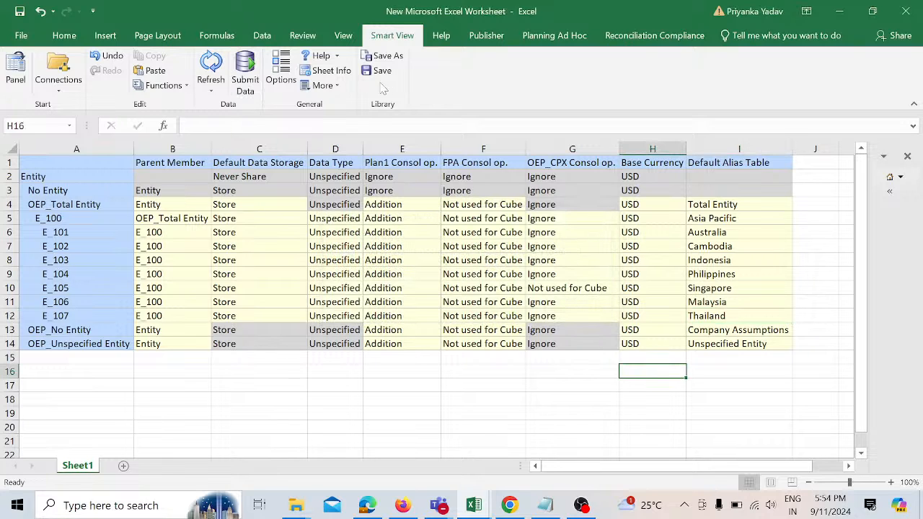
pyautogui.click(245, 69)
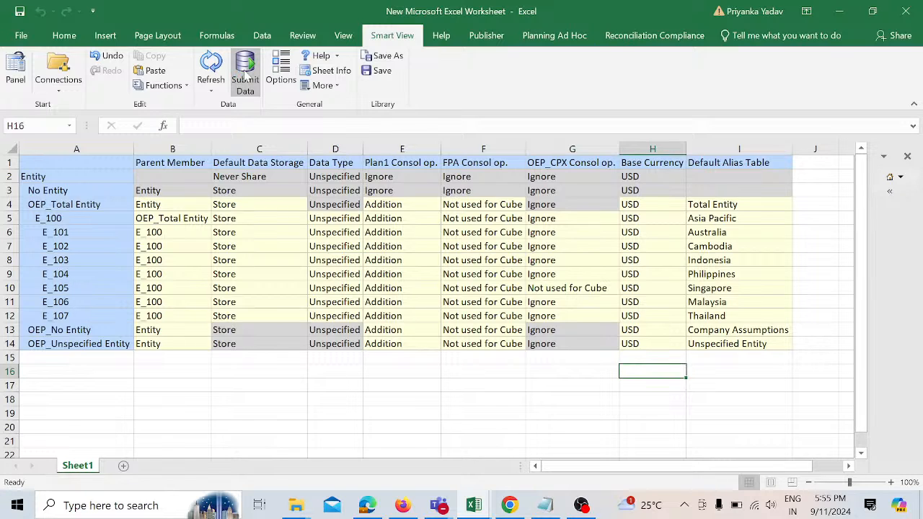
# Step: Switch to the EPM Cloud Planning browser tab, open Dimensions and refresh the database
pyautogui.moveTo(408, 509)
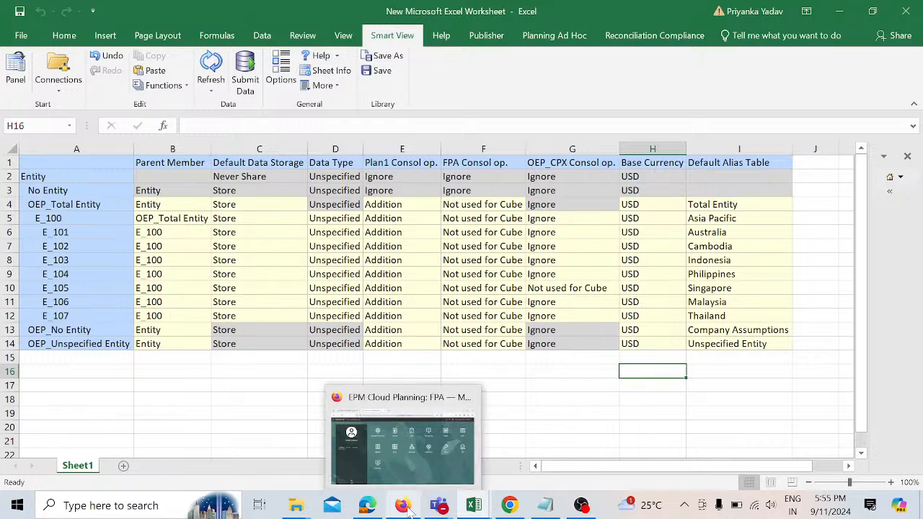
pyautogui.click(418, 449)
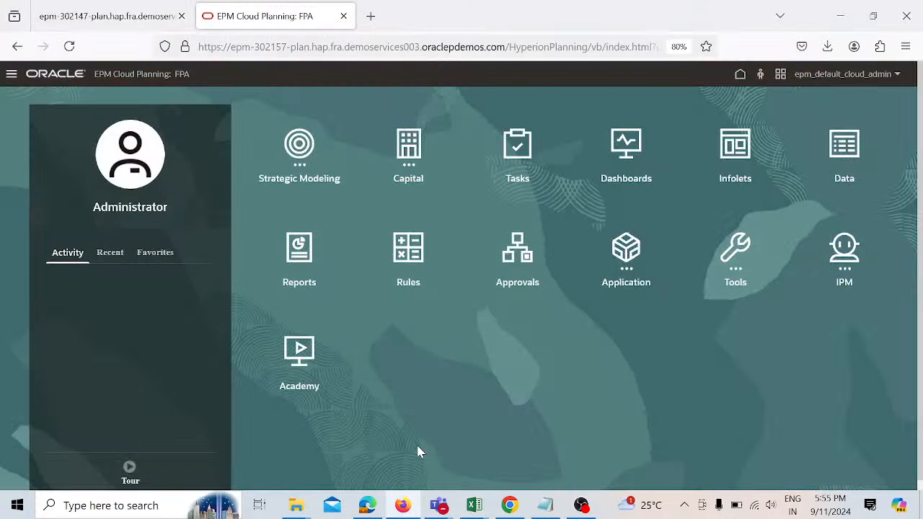
pyautogui.click(13, 73)
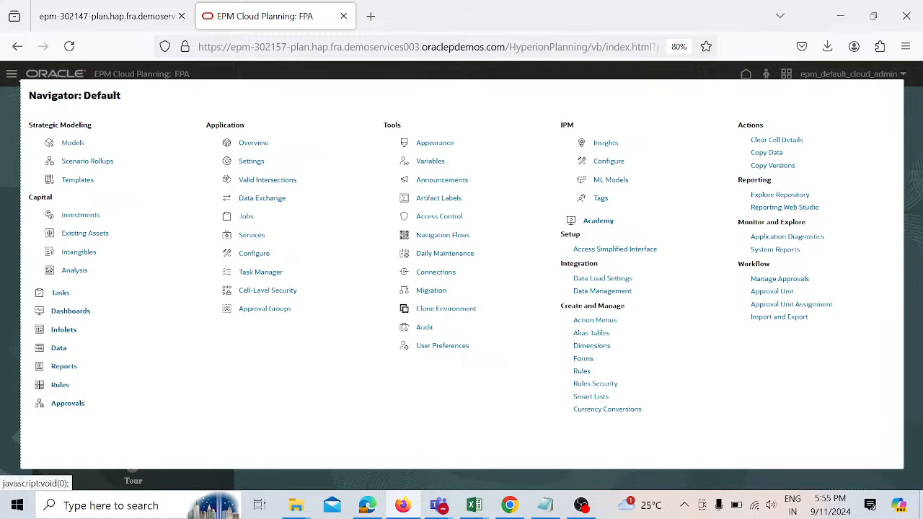
pyautogui.click(602, 345)
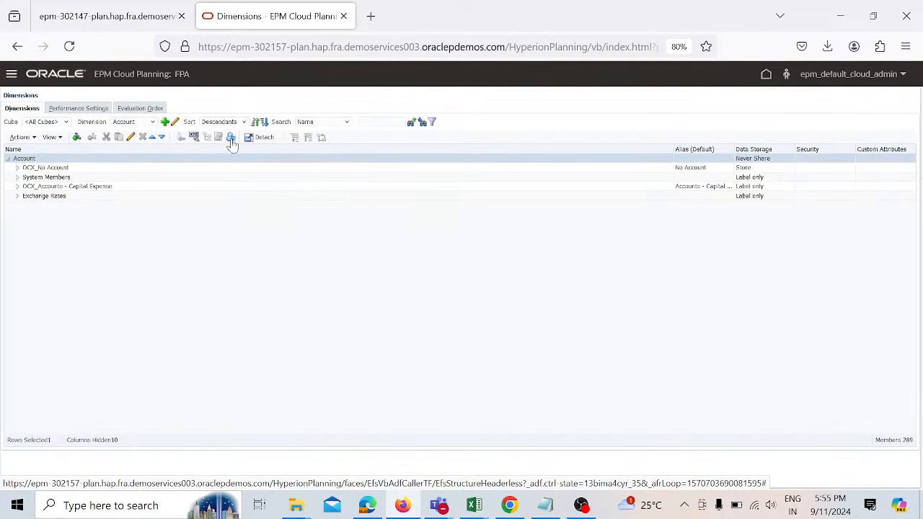
pyautogui.click(231, 138)
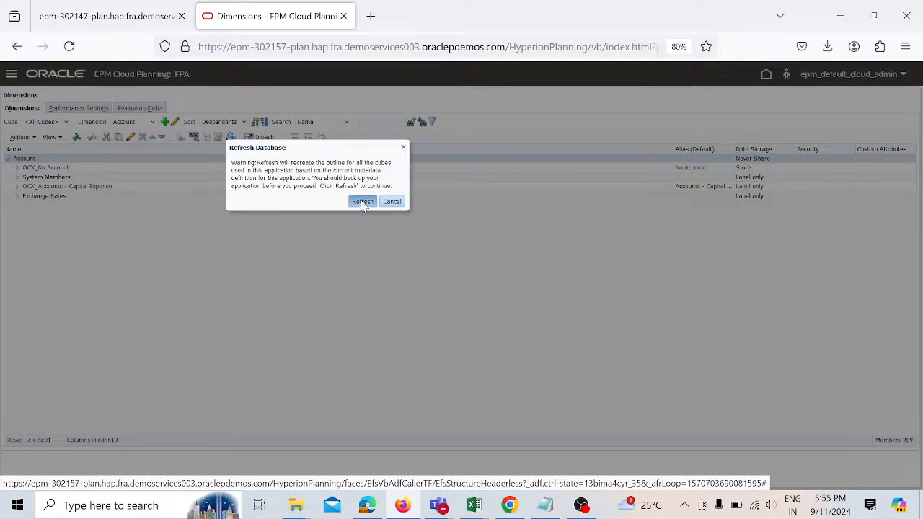
pyautogui.click(362, 202)
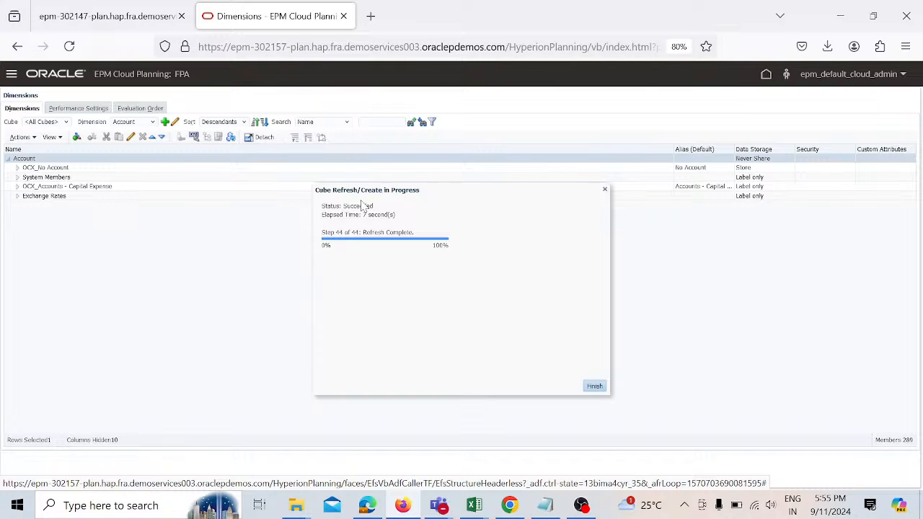
pyautogui.click(593, 387)
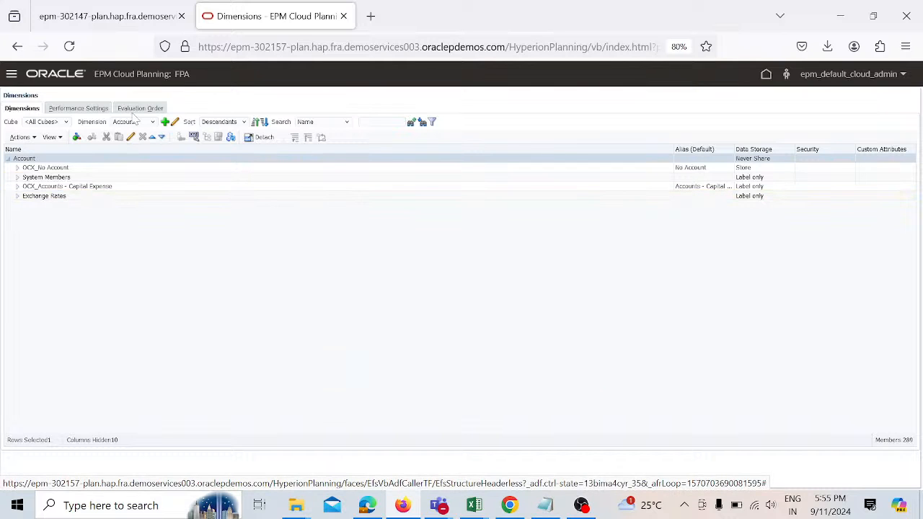
# Step: Display the Entity dimension for the Plan1 cube and expand OEP_Total Entity and E_100 to review their members
pyautogui.click(153, 123)
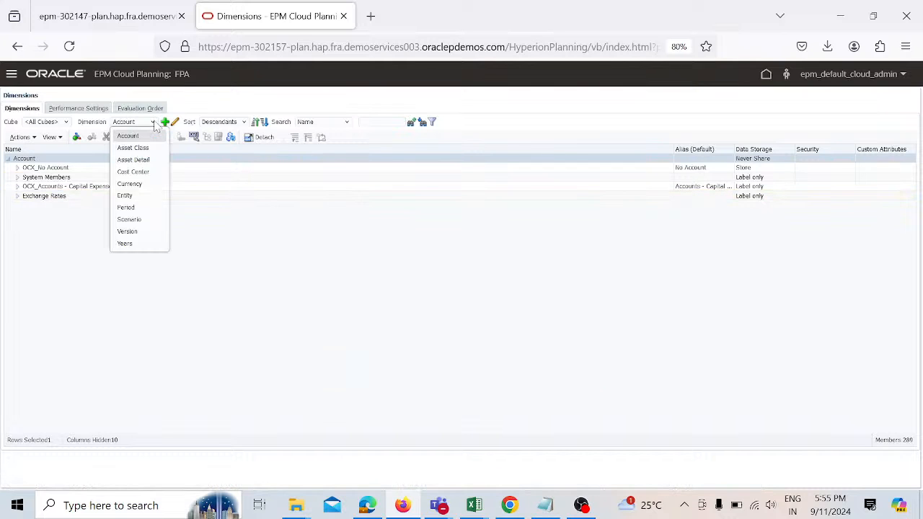
pyautogui.click(141, 200)
pyautogui.click(66, 123)
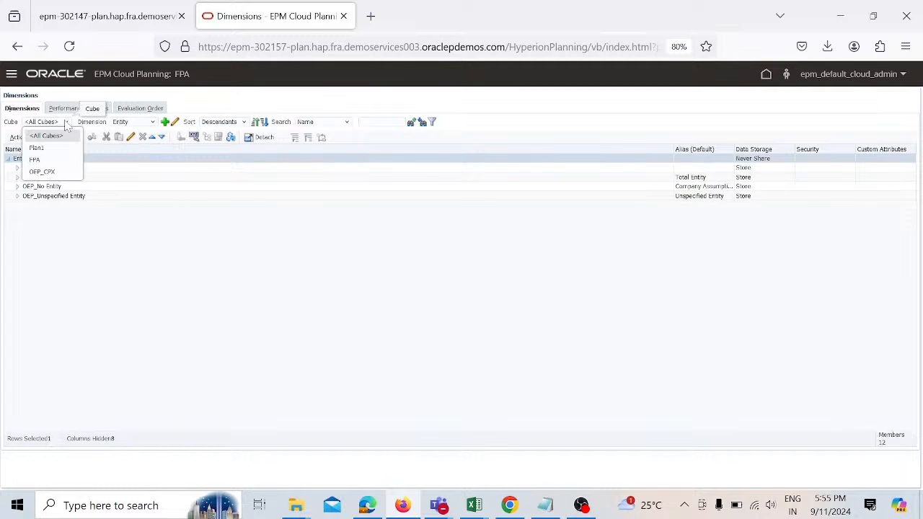
pyautogui.click(44, 148)
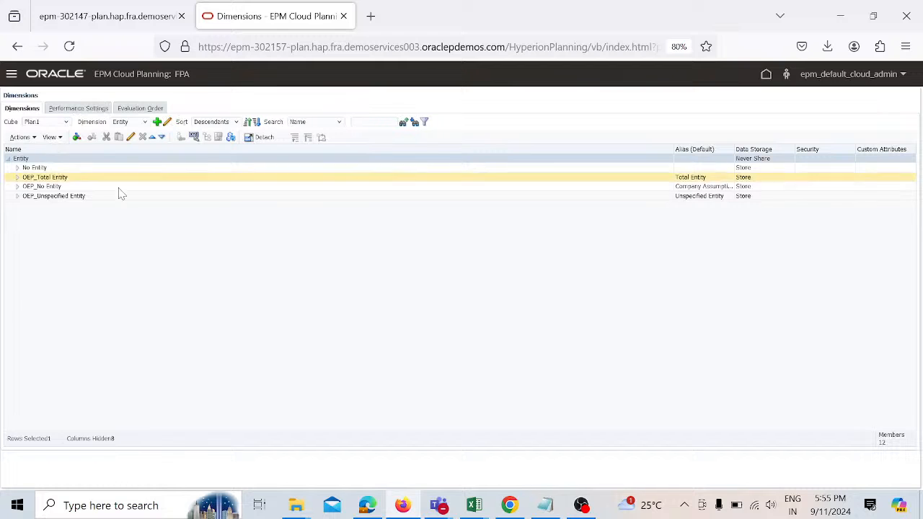
pyautogui.click(17, 177)
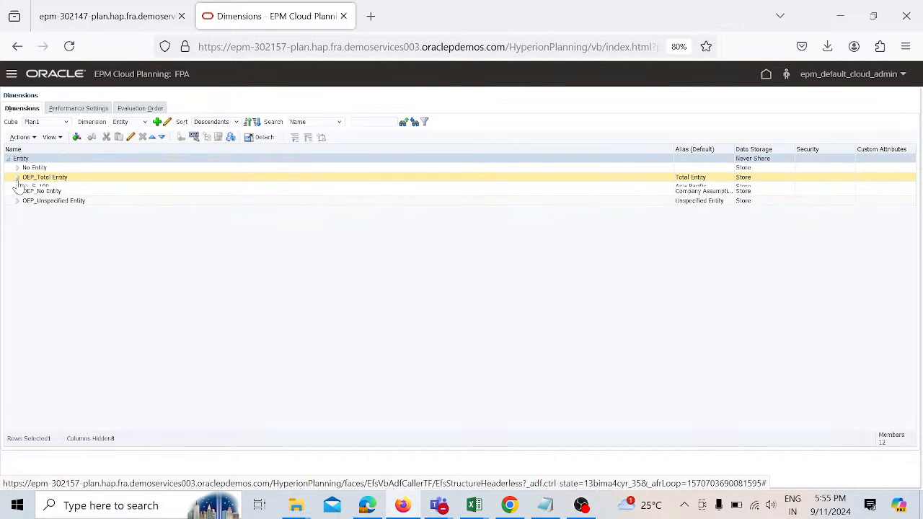
pyautogui.click(27, 187)
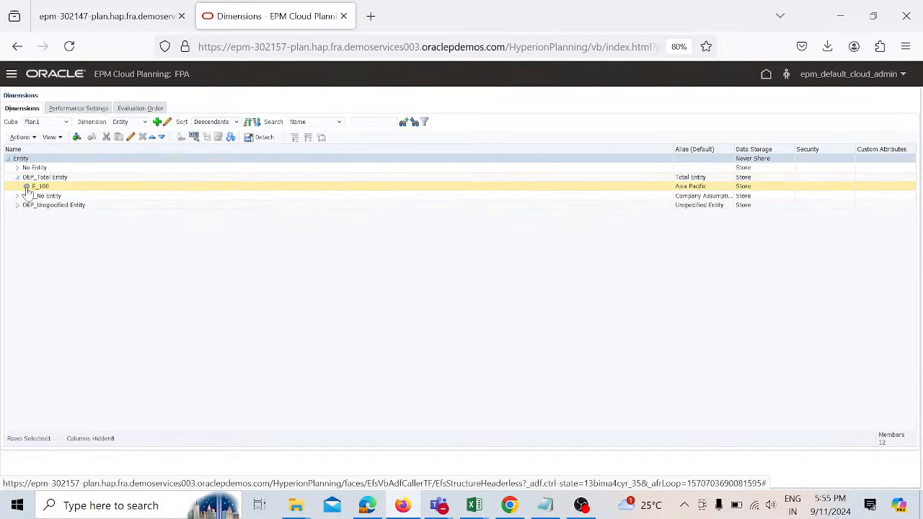
pyautogui.click(26, 186)
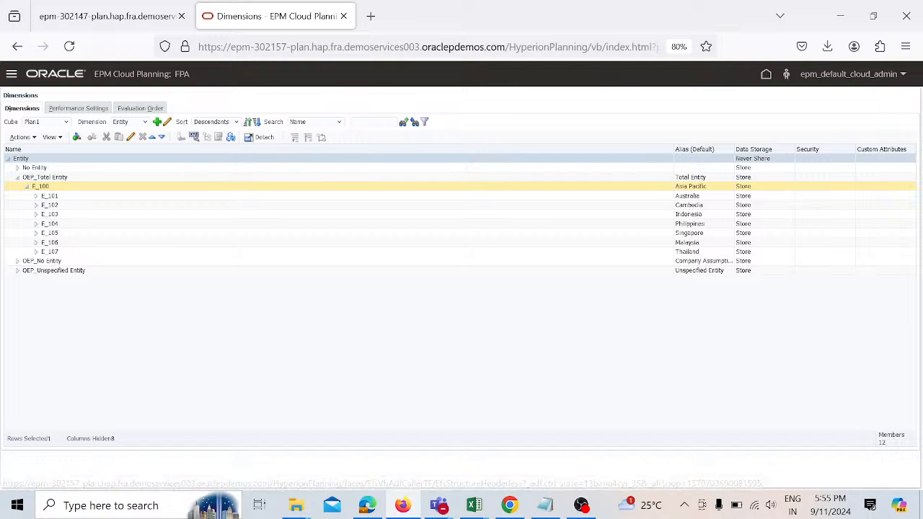
pyautogui.click(62, 198)
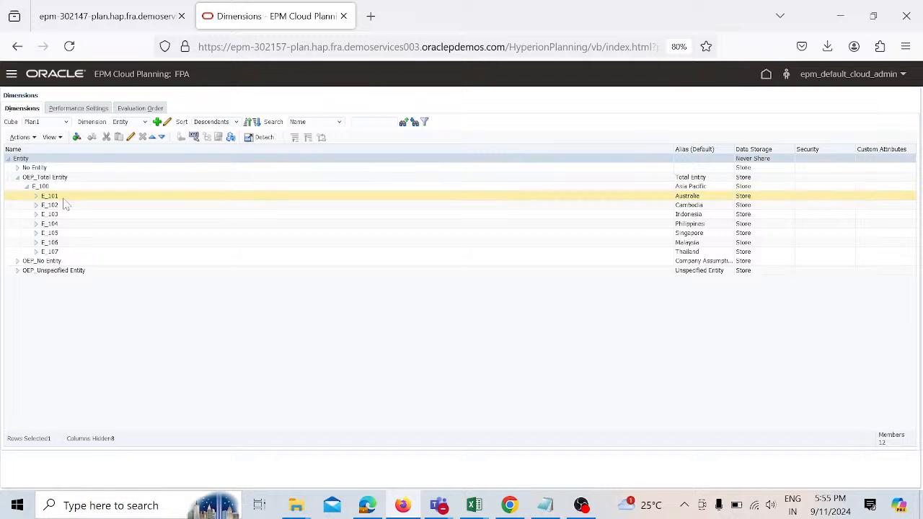
pyautogui.click(68, 251)
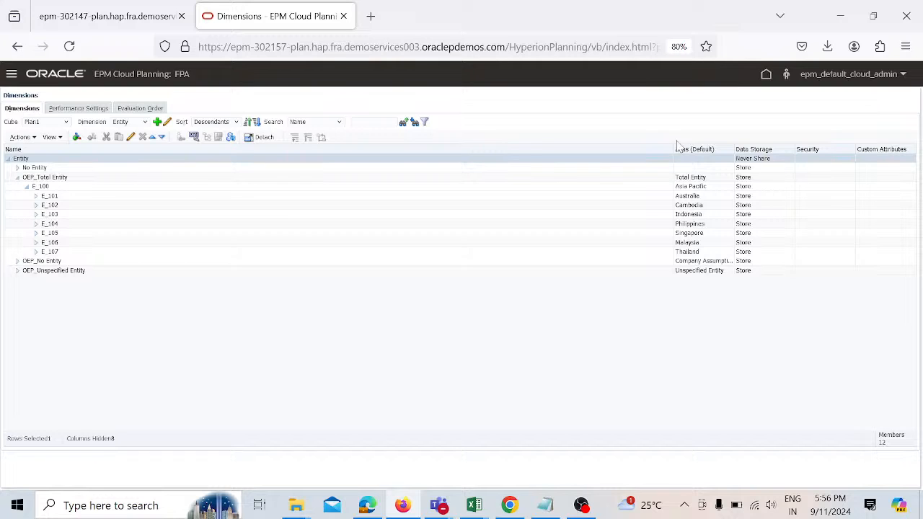
# Step: Register a new Data Source application of type File named Metafile in Data Exchange
pyautogui.click(766, 80)
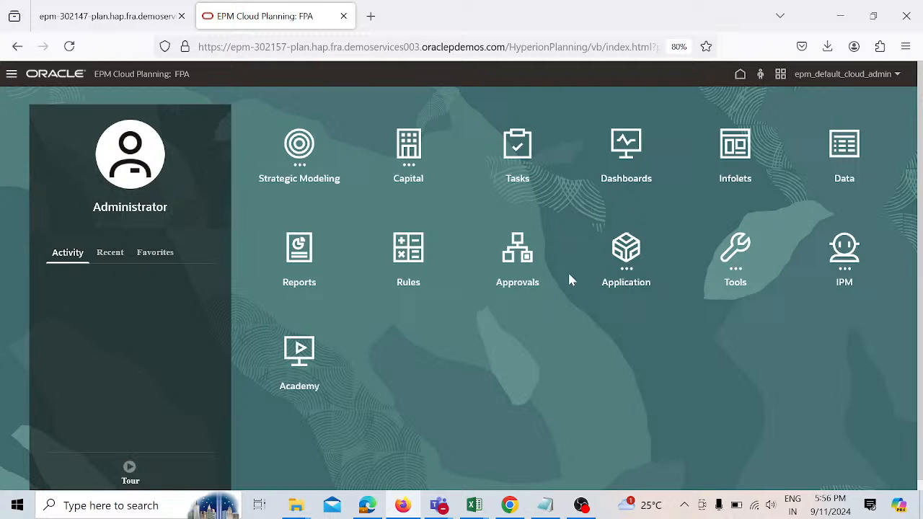
pyautogui.click(626, 264)
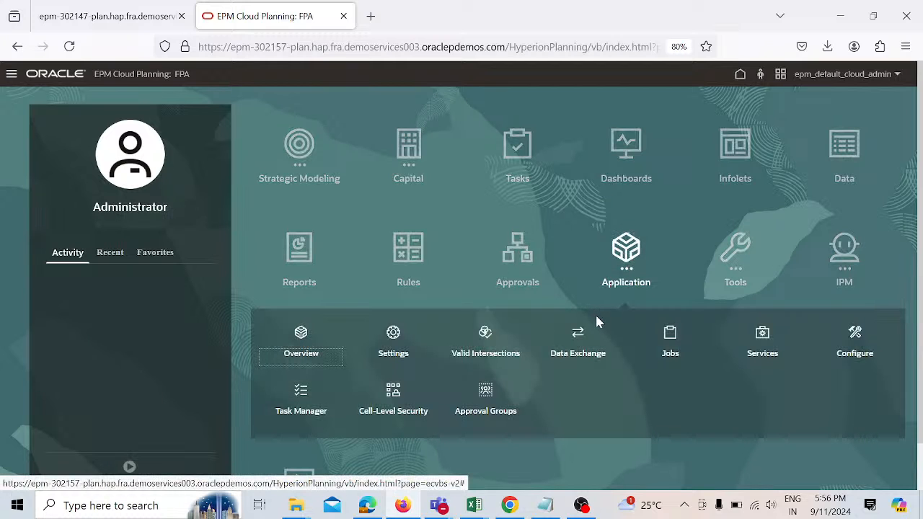
pyautogui.click(580, 335)
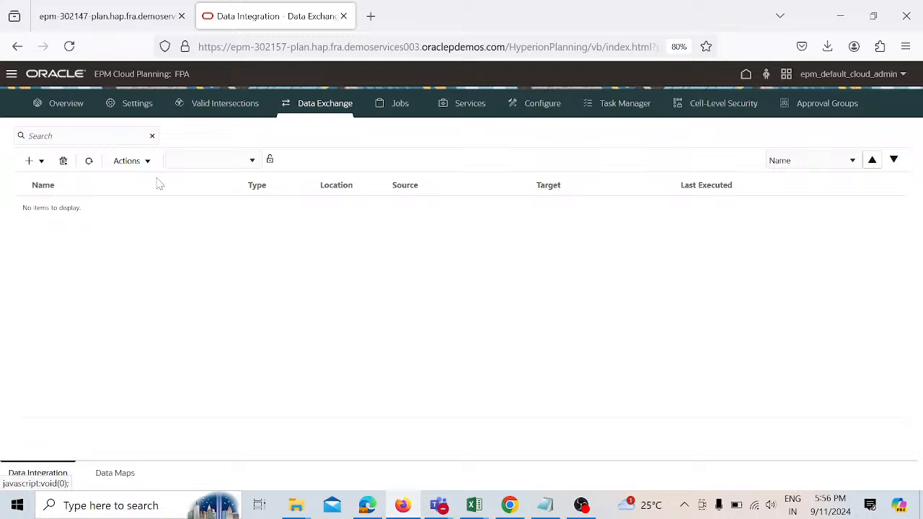
pyautogui.click(148, 163)
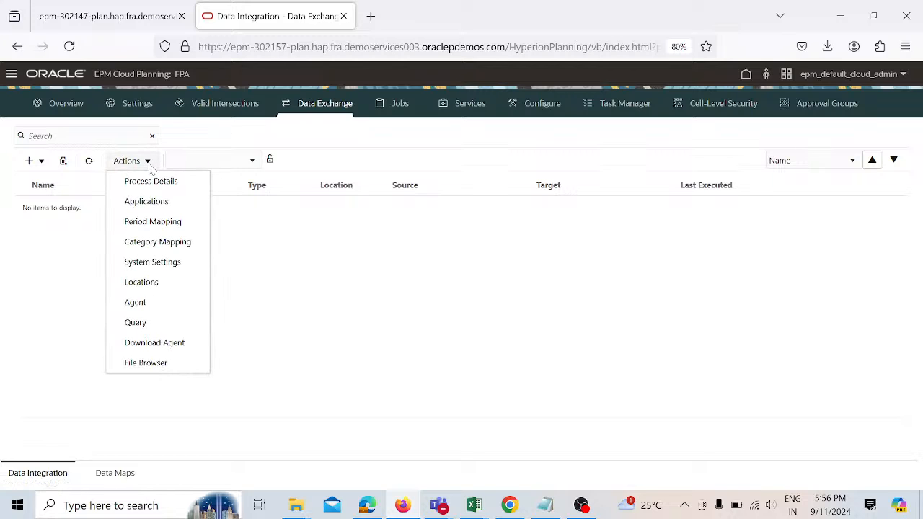
pyautogui.click(147, 203)
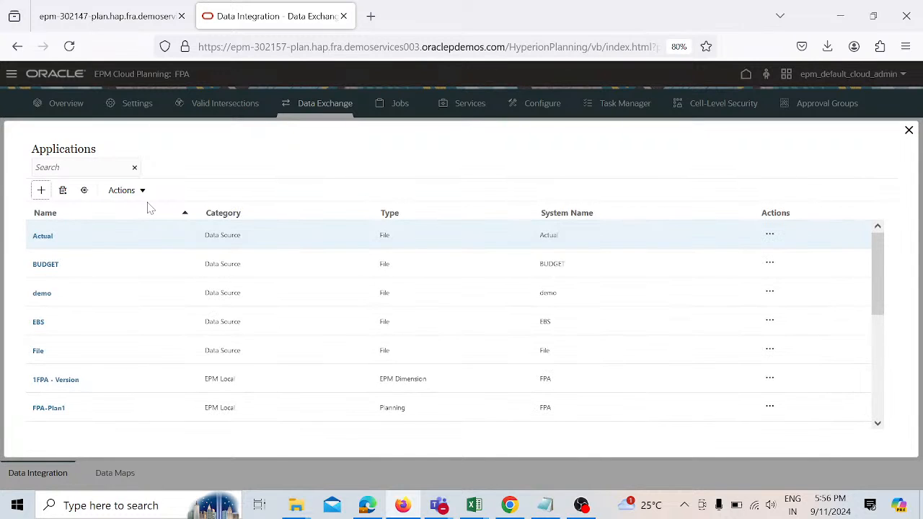
pyautogui.click(41, 191)
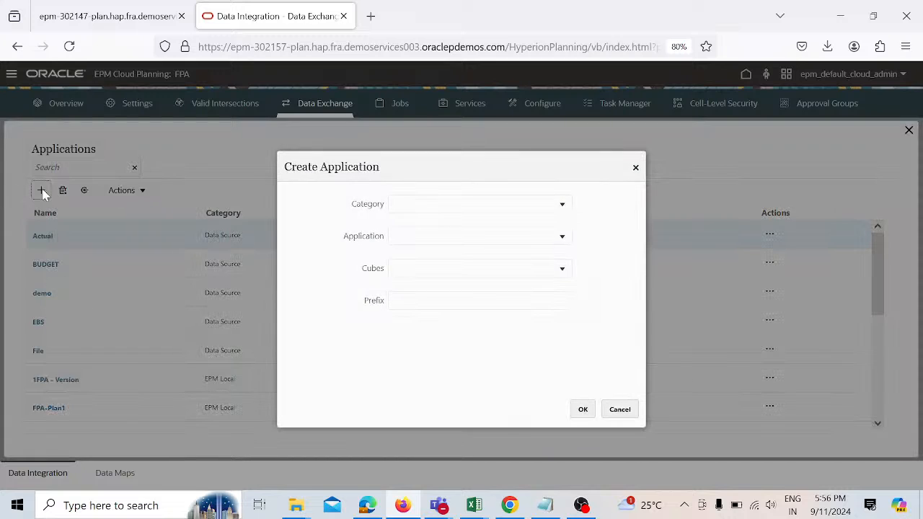
pyautogui.click(563, 209)
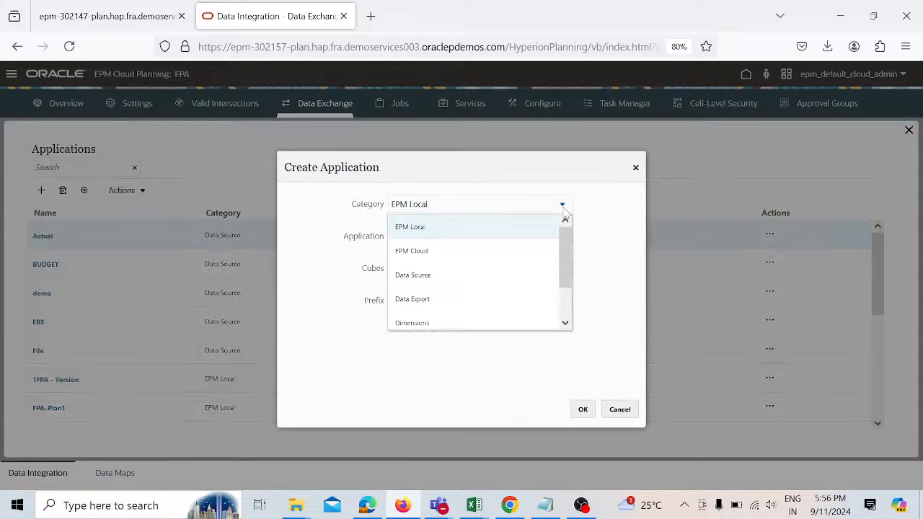
pyautogui.click(517, 272)
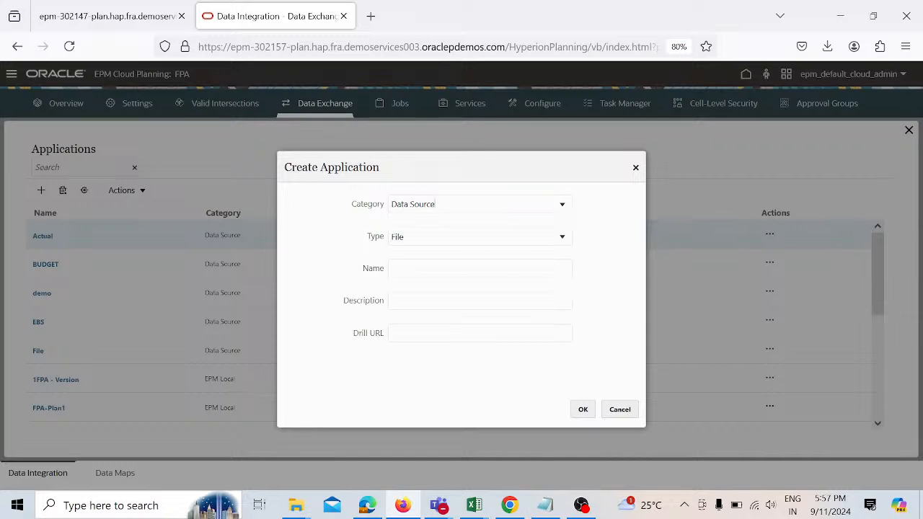
pyautogui.click(562, 238)
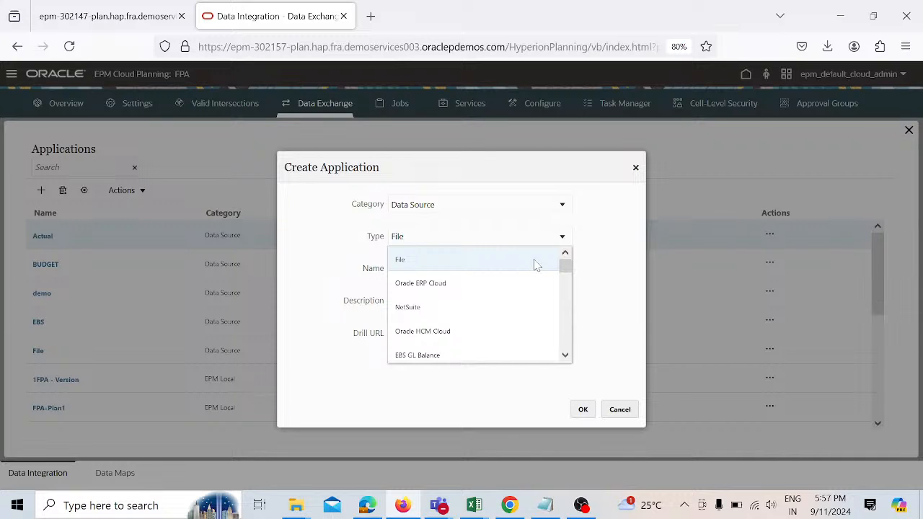
pyautogui.click(534, 266)
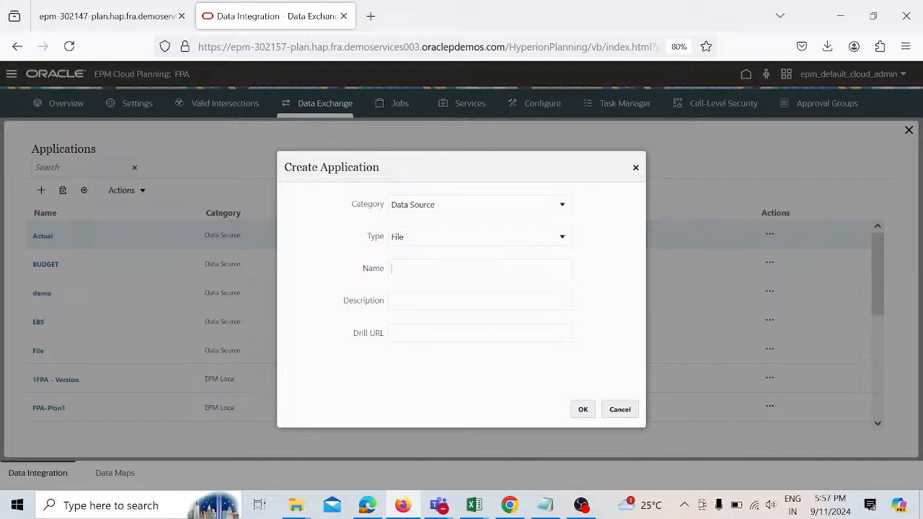
pyautogui.write('Meta')
pyautogui.write('file')
pyautogui.click(582, 408)
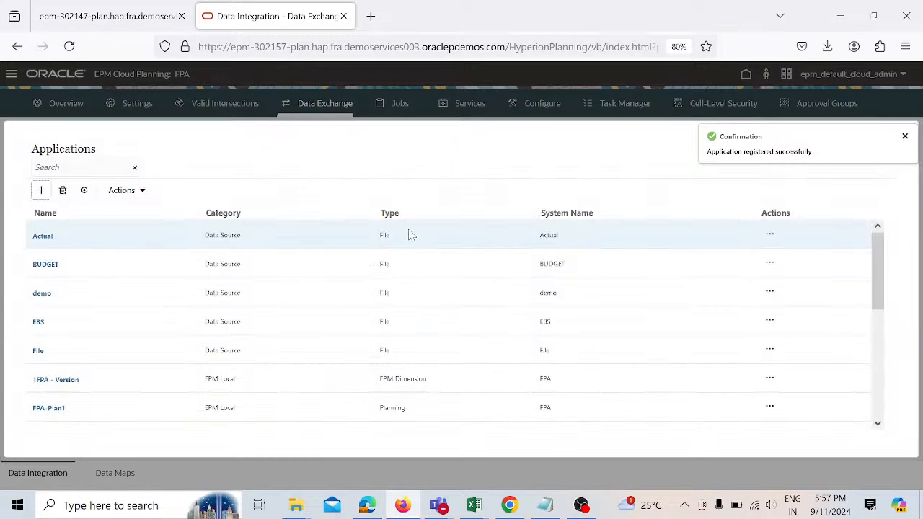
# Step: Register an EPM Local application for FPA using the Input Cubes - Plan1 cube with prefix M
pyautogui.click(41, 190)
pyautogui.write('EPM Local')
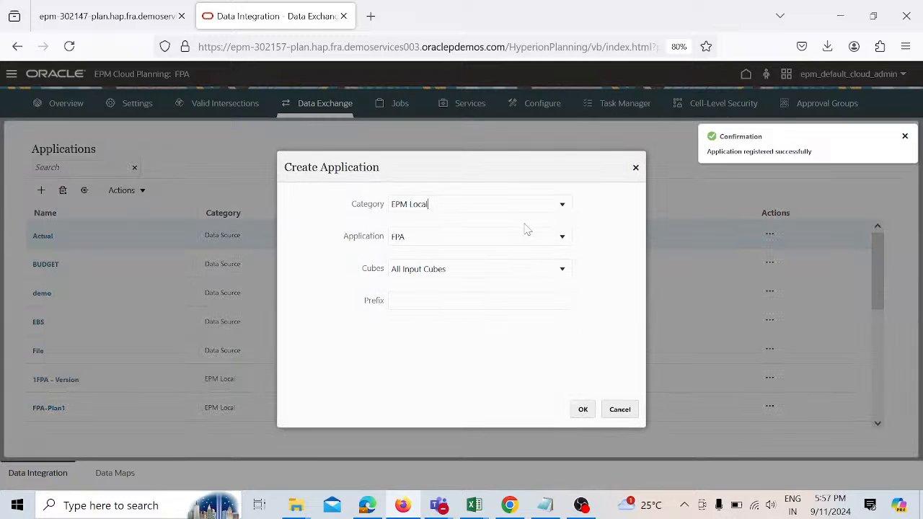
pyautogui.click(563, 207)
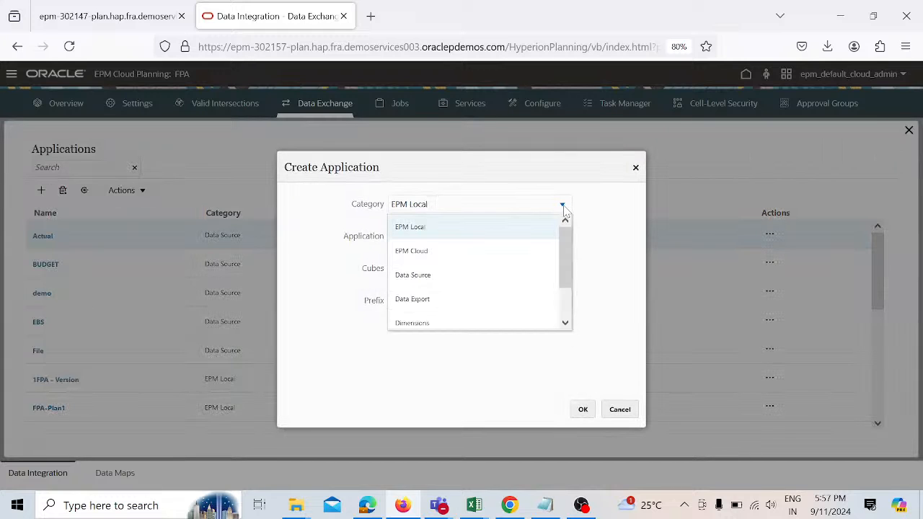
pyautogui.click(525, 235)
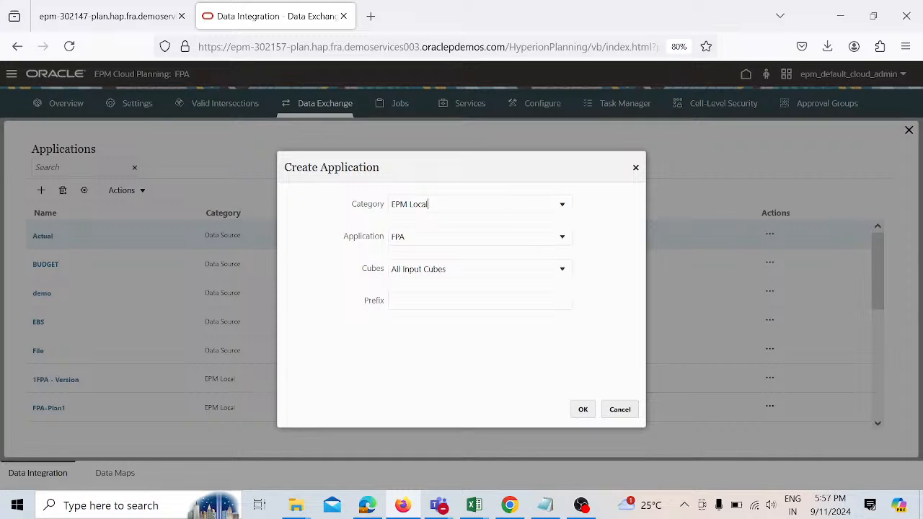
pyautogui.click(564, 242)
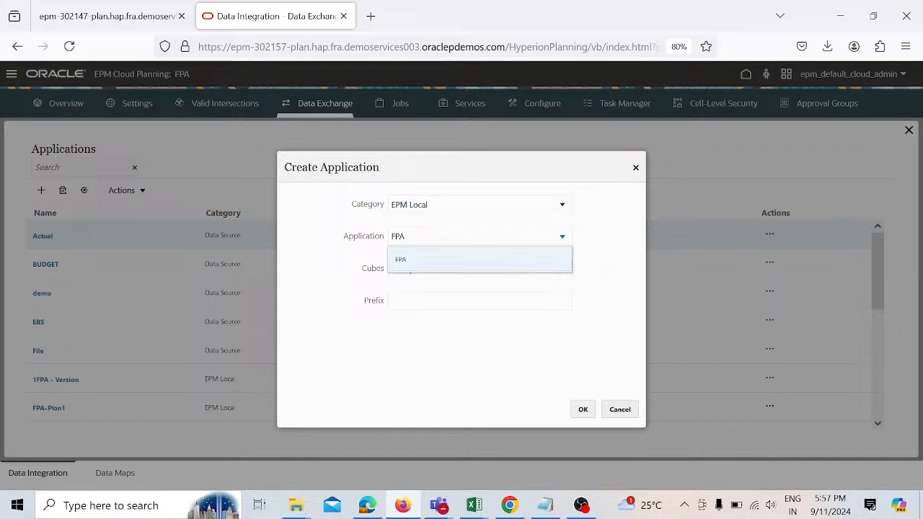
pyautogui.click(545, 262)
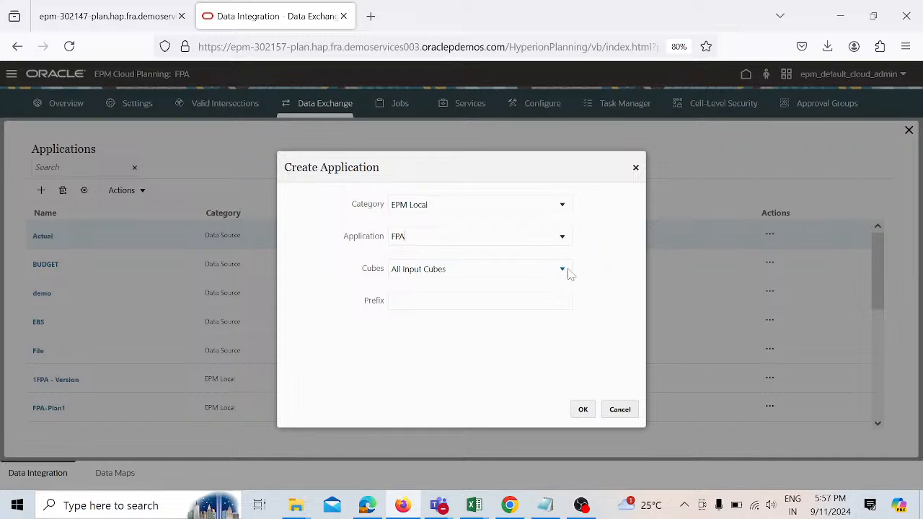
pyautogui.click(562, 271)
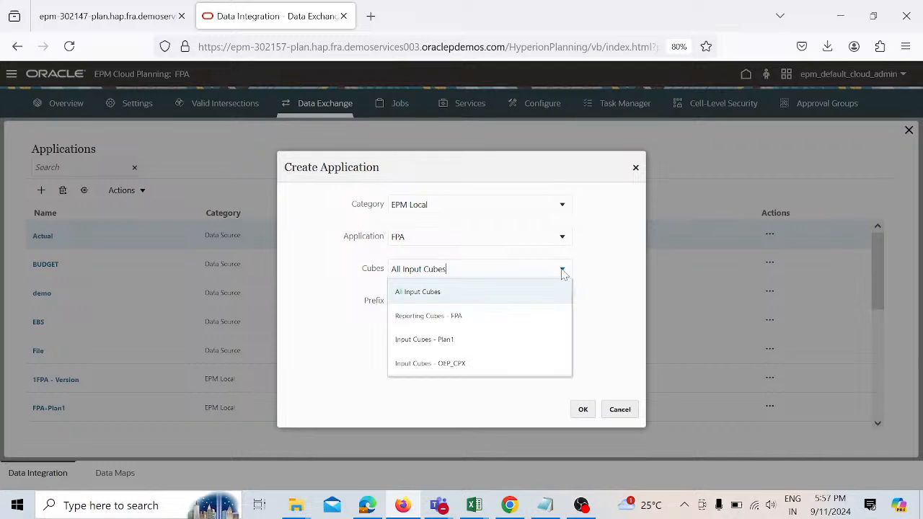
pyautogui.click(500, 339)
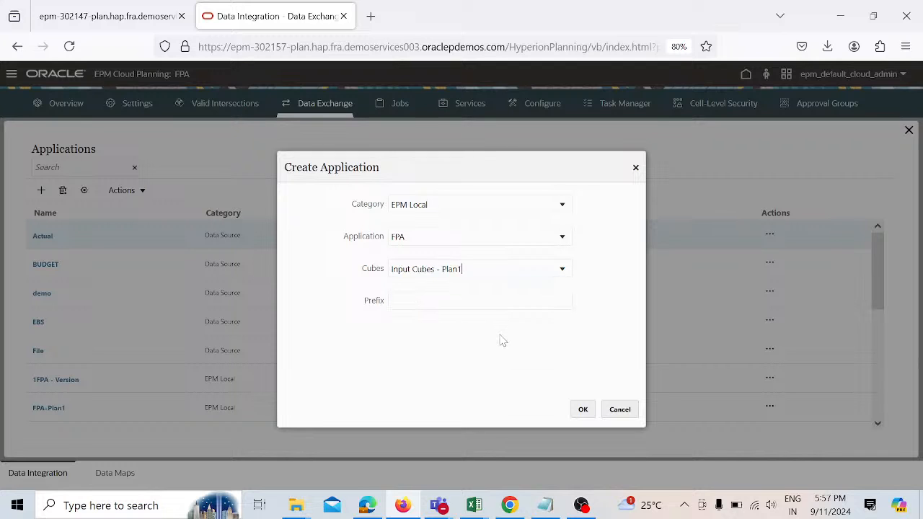
pyautogui.click(583, 411)
pyautogui.write('M')
pyautogui.click(584, 409)
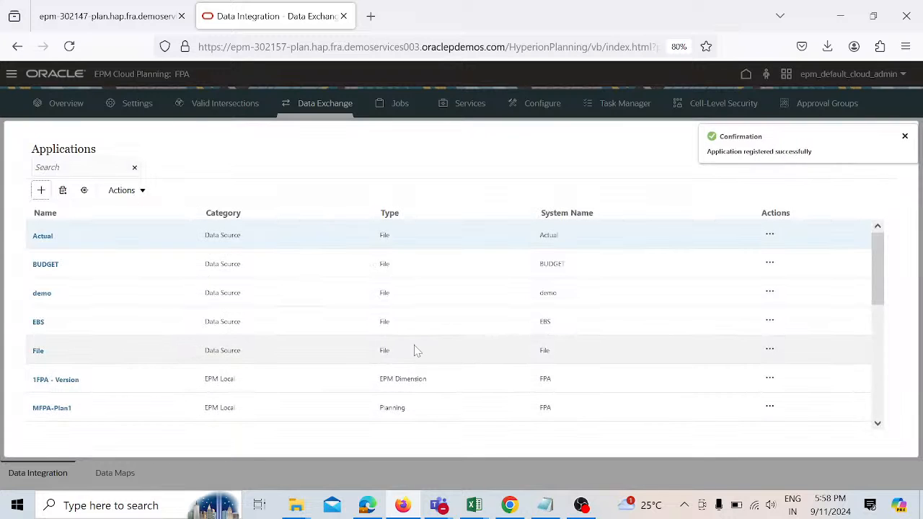
# Step: Open the MFPA-Plan1 application's details to review its dimension mappings, then close them
pyautogui.scroll(-2, 414, 351)
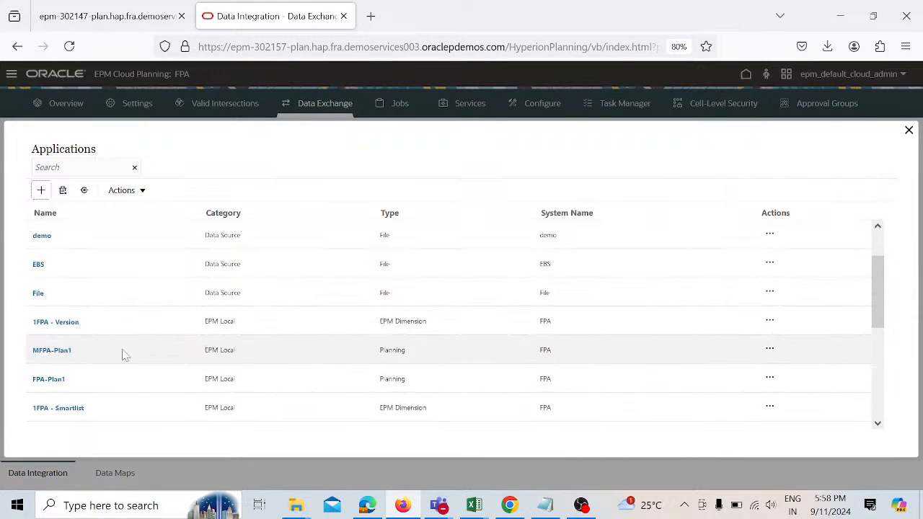
pyautogui.click(52, 350)
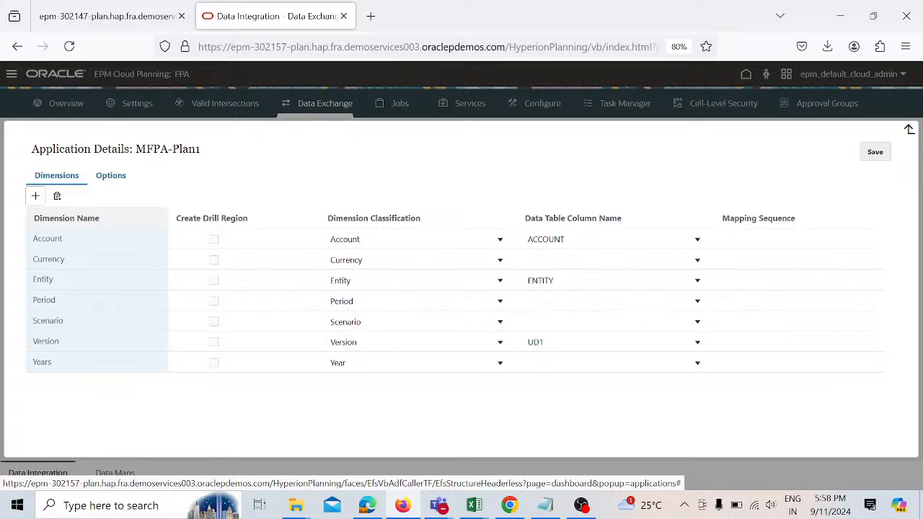
pyautogui.click(909, 130)
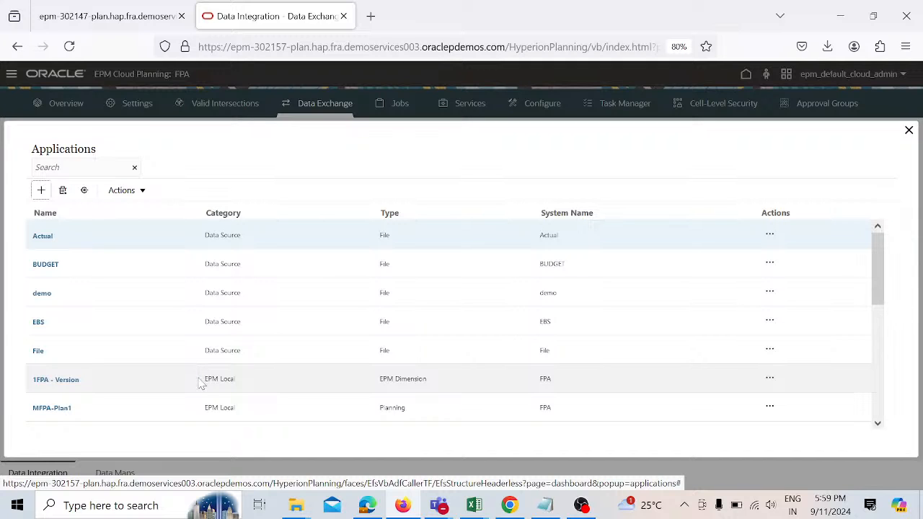
pyautogui.scroll(-1, 201, 383)
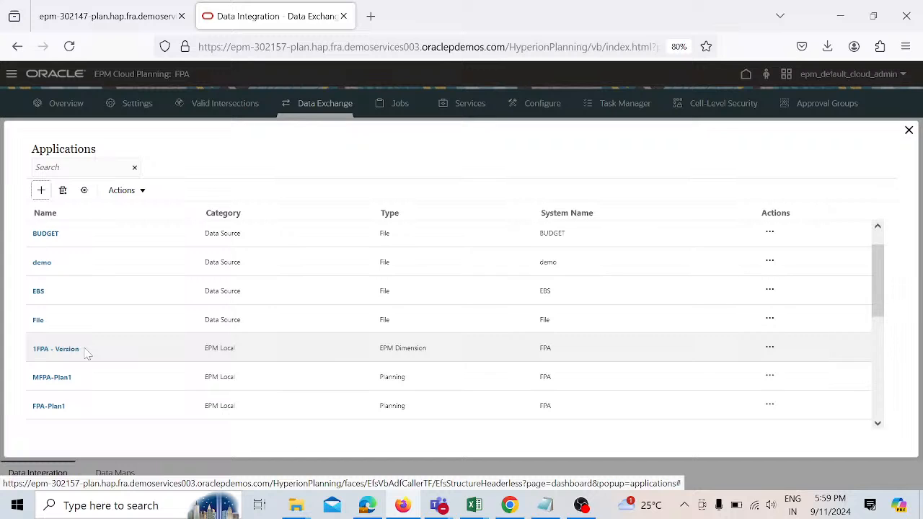
pyautogui.scroll(-2, 85, 353)
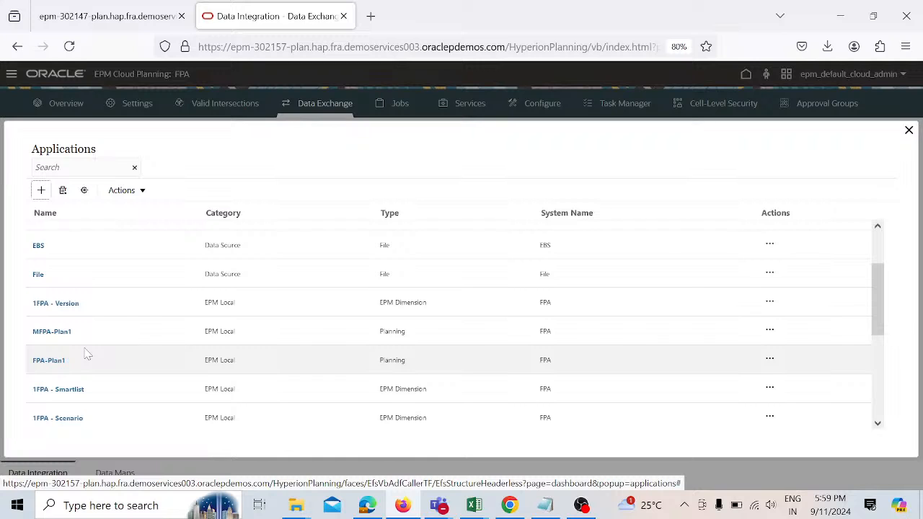
pyautogui.click(42, 190)
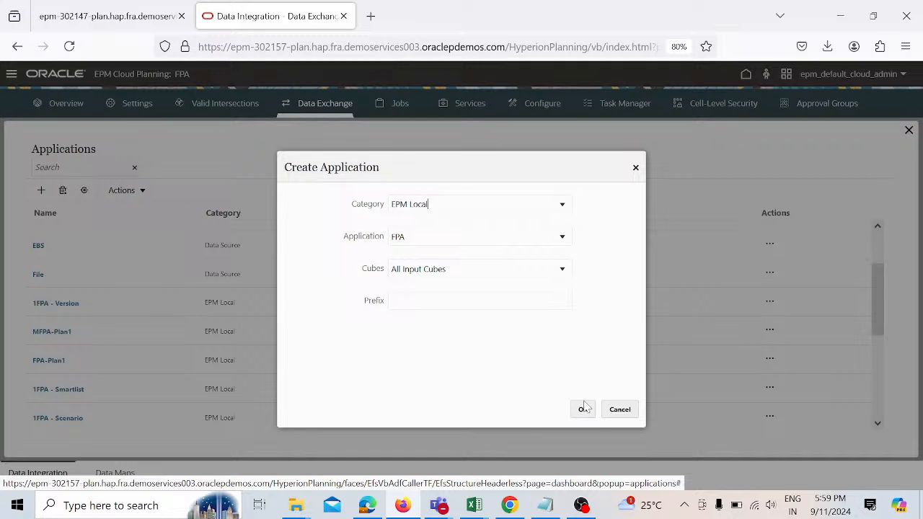
pyautogui.click(616, 411)
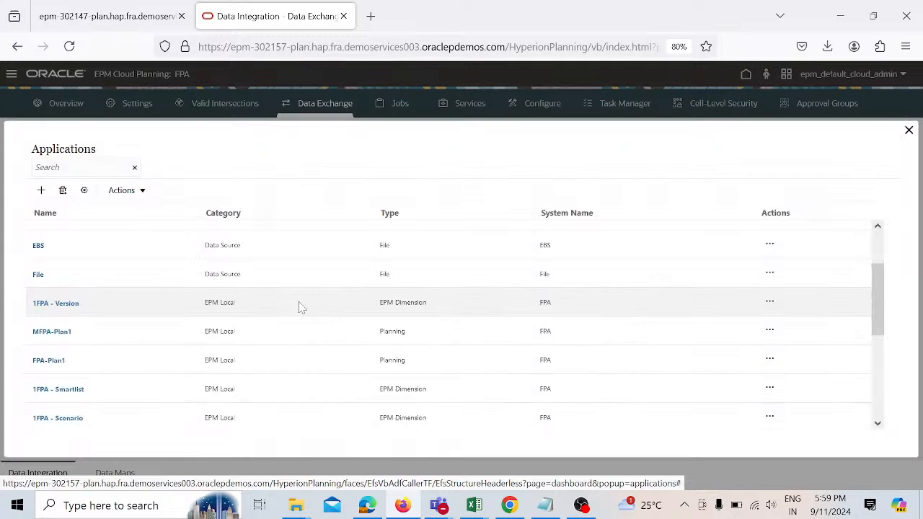
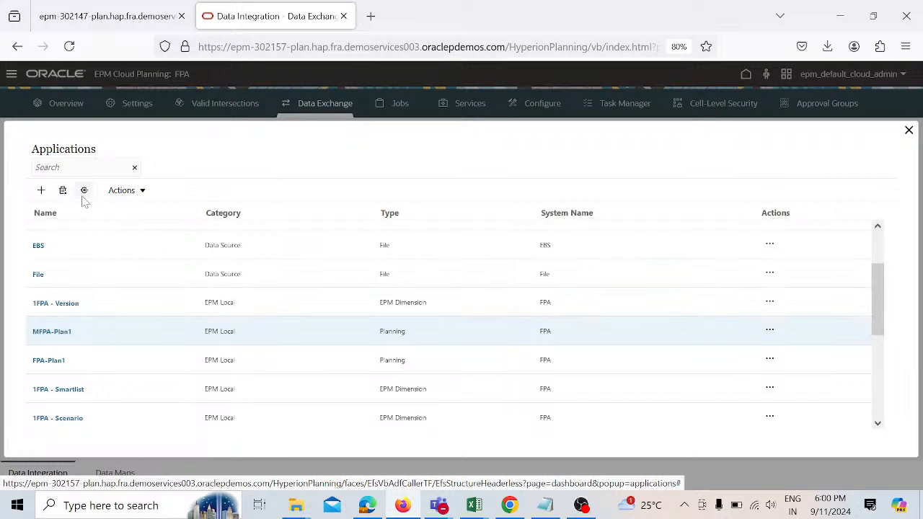
# Step: Review the actions menu and application details of MFPA-Plan1 and 1FPA - Version in the applications list
pyautogui.click(770, 330)
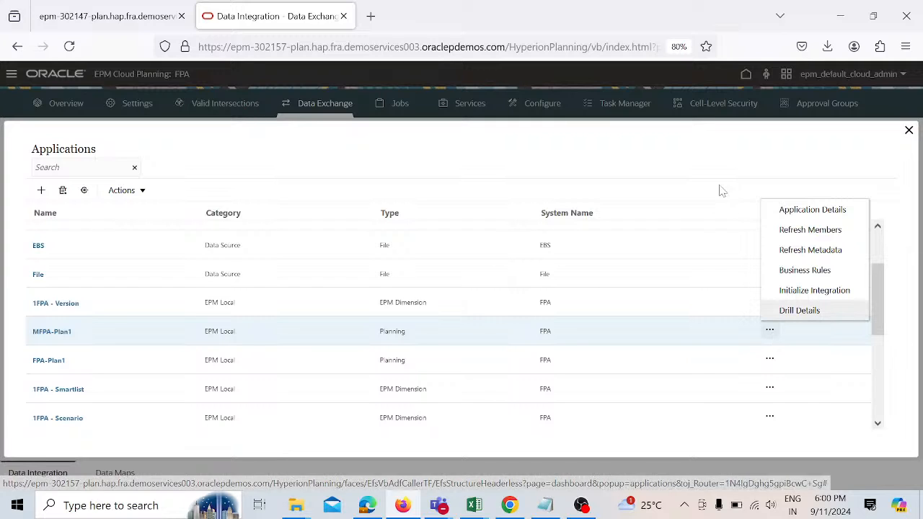
pyautogui.click(548, 177)
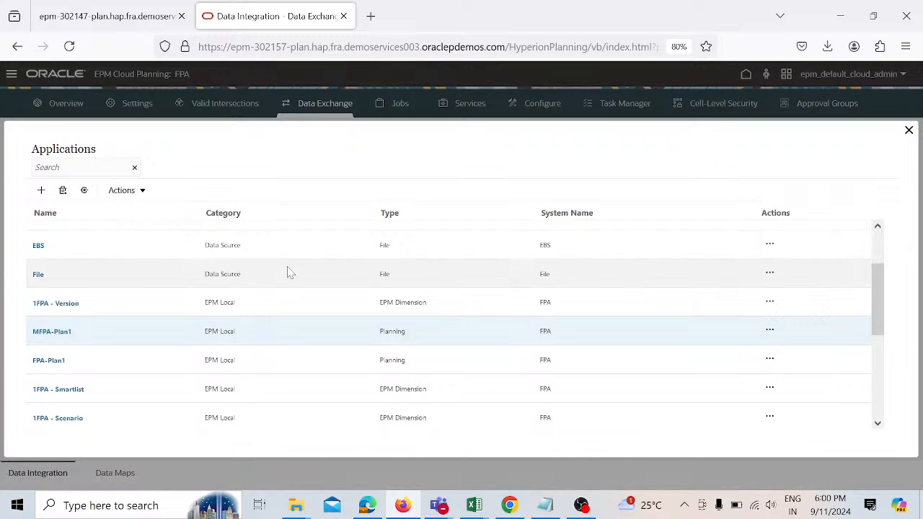
pyautogui.click(69, 336)
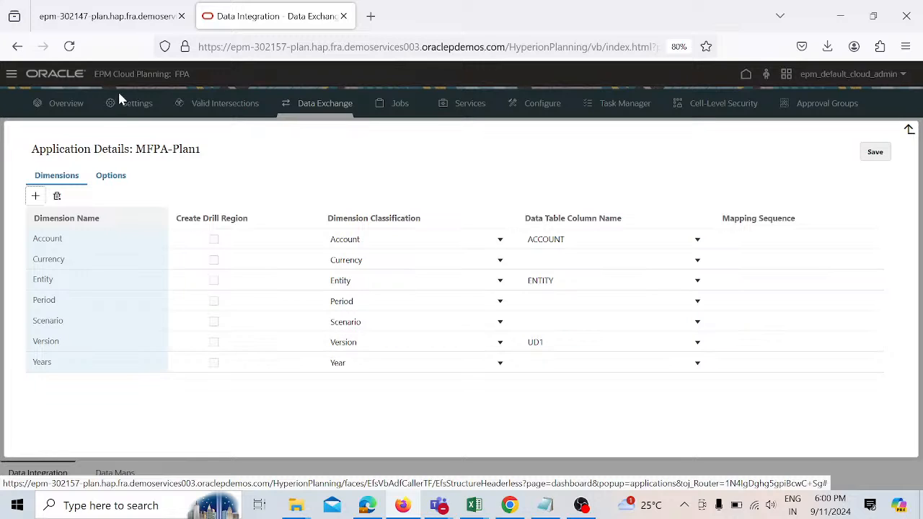
pyautogui.click(111, 178)
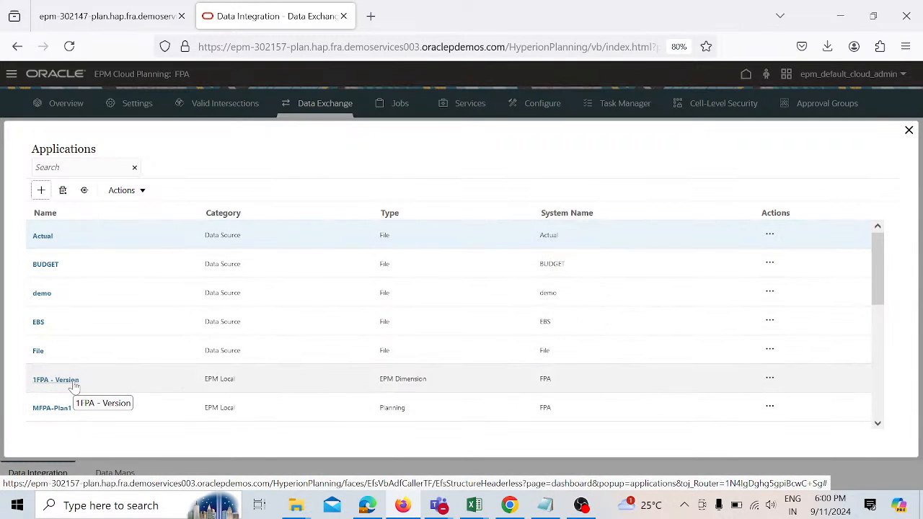
pyautogui.click(72, 382)
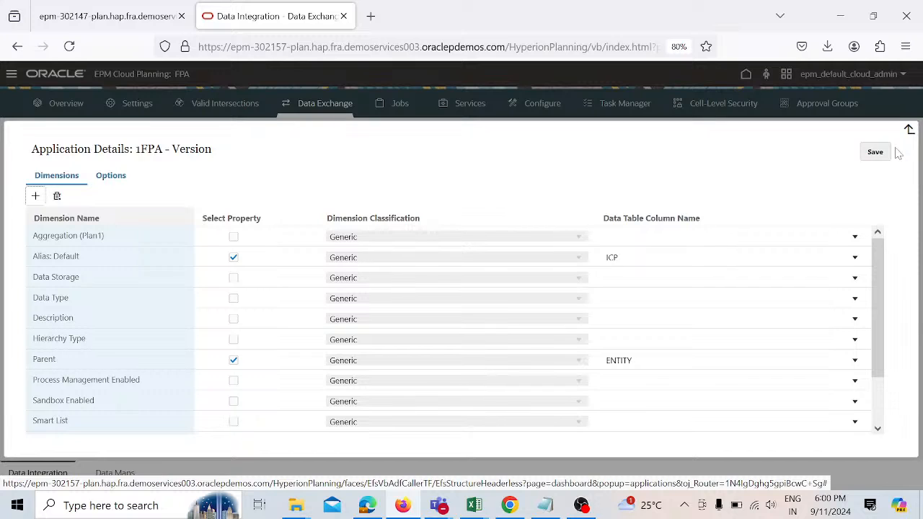
pyautogui.click(909, 130)
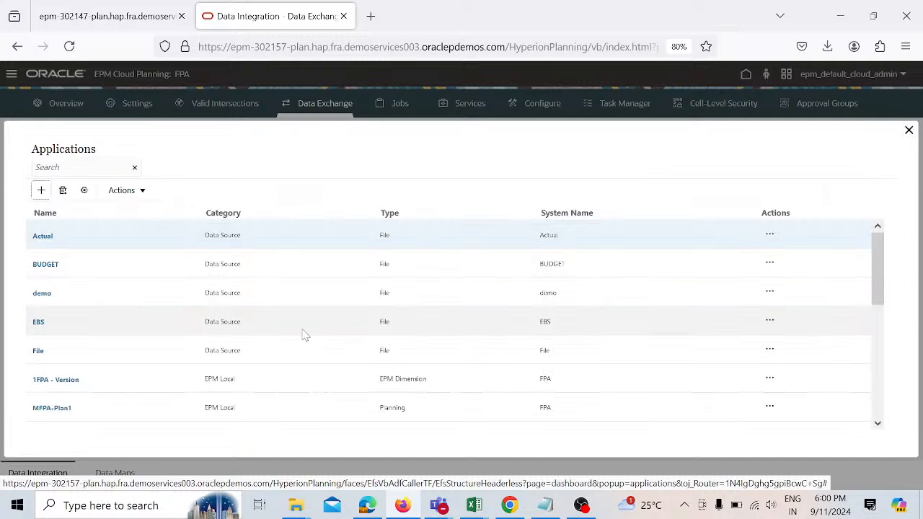
# Step: Browse the applications list and its Actions options, and reopen the MFPA-Plan1 application details
pyautogui.scroll(-1, 183, 360)
pyautogui.scroll(-1, 183, 360)
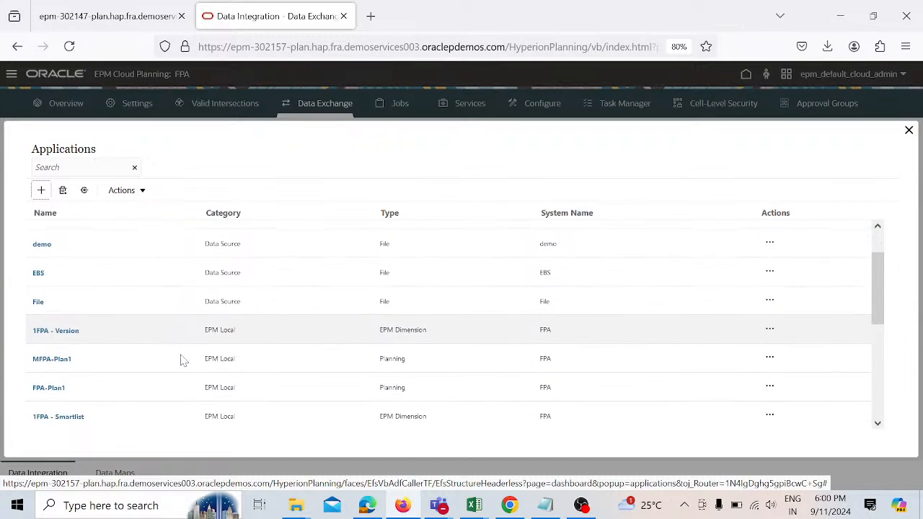
pyautogui.scroll(-2, 184, 361)
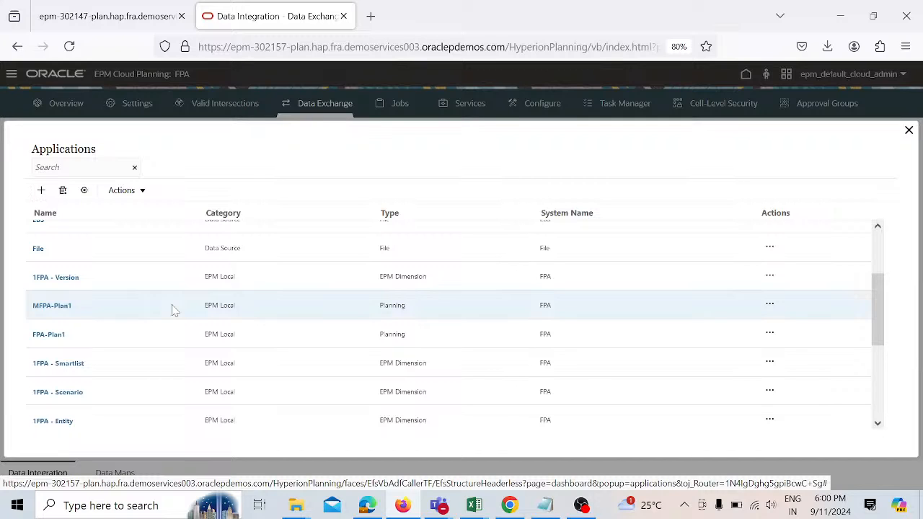
pyautogui.click(142, 192)
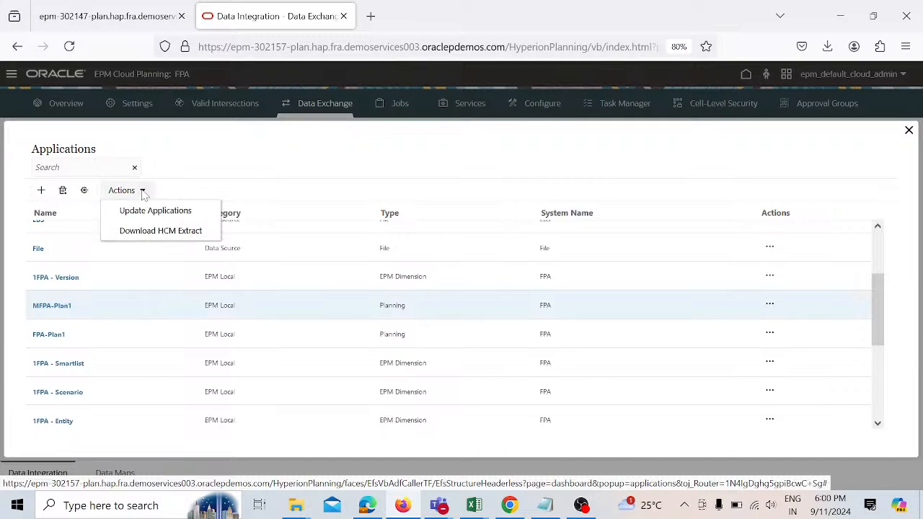
pyautogui.click(239, 166)
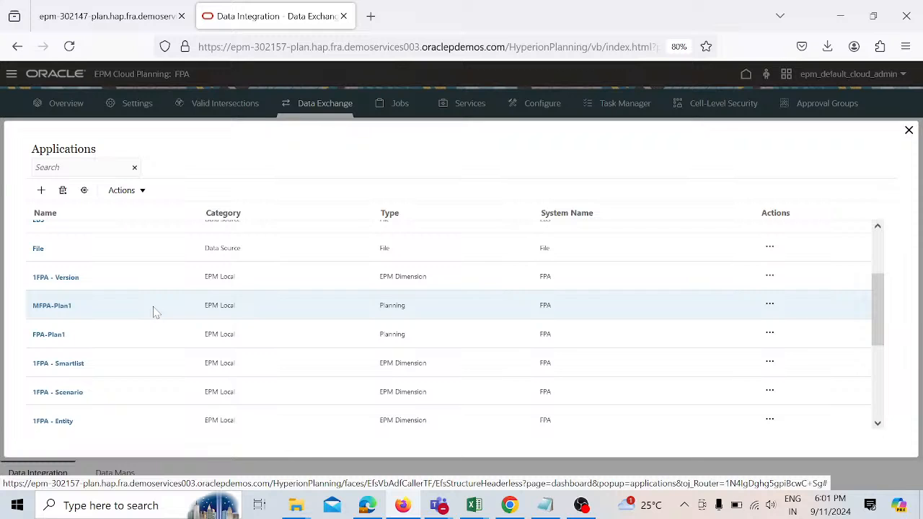
pyautogui.click(70, 308)
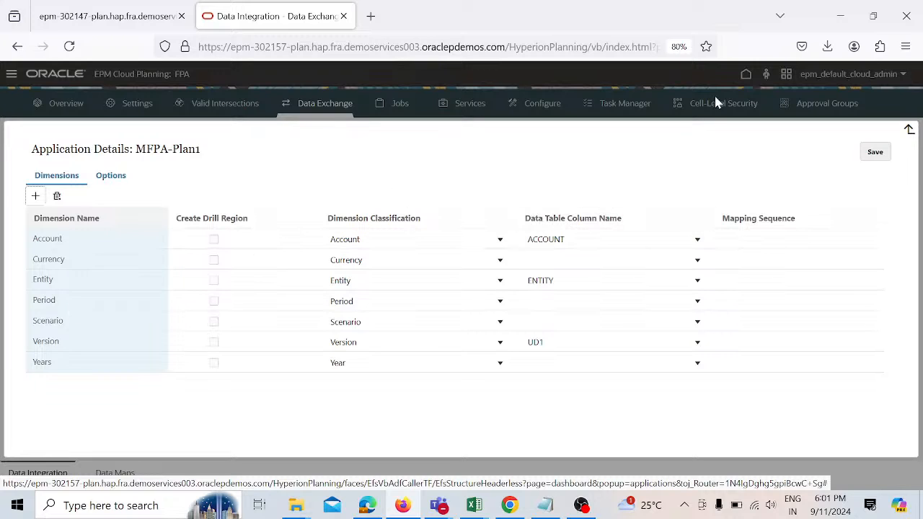
pyautogui.click(910, 127)
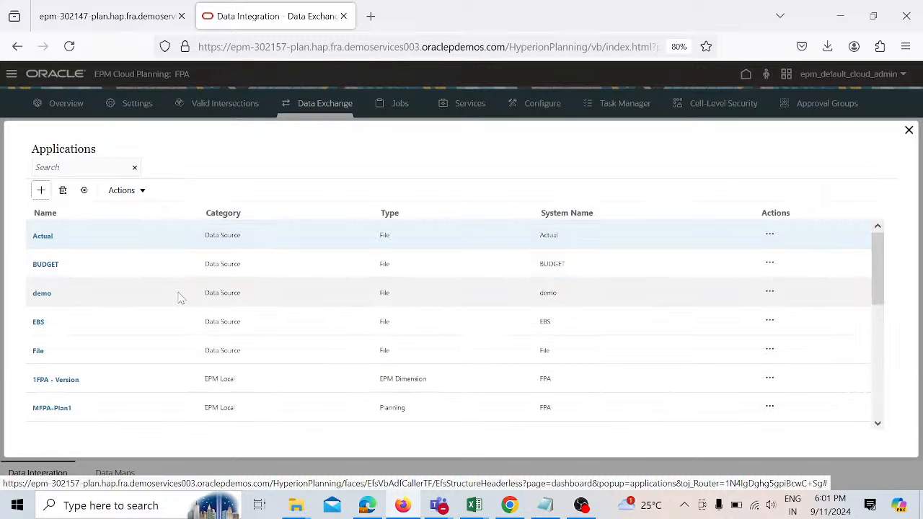
# Step: Review the FPA-Plan1 application's dimension details, then close the Applications page
pyautogui.scroll(-2, 180, 297)
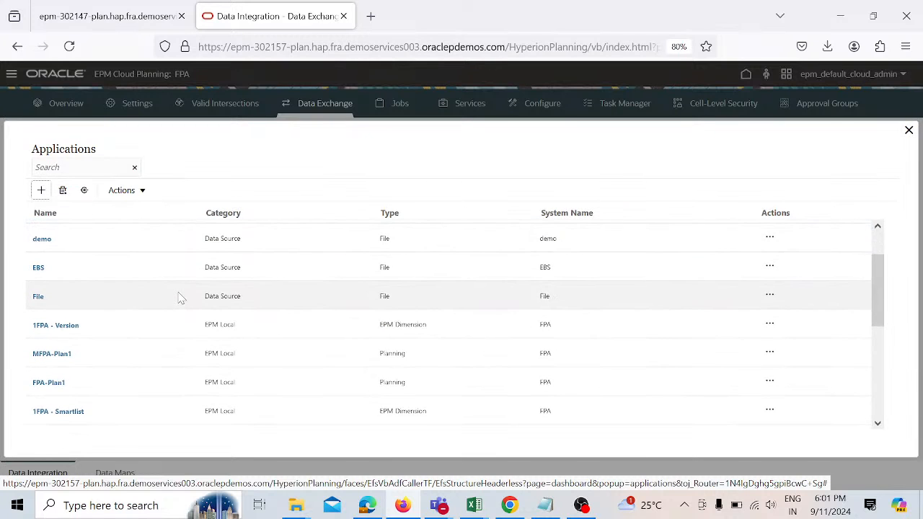
pyautogui.scroll(-1, 181, 298)
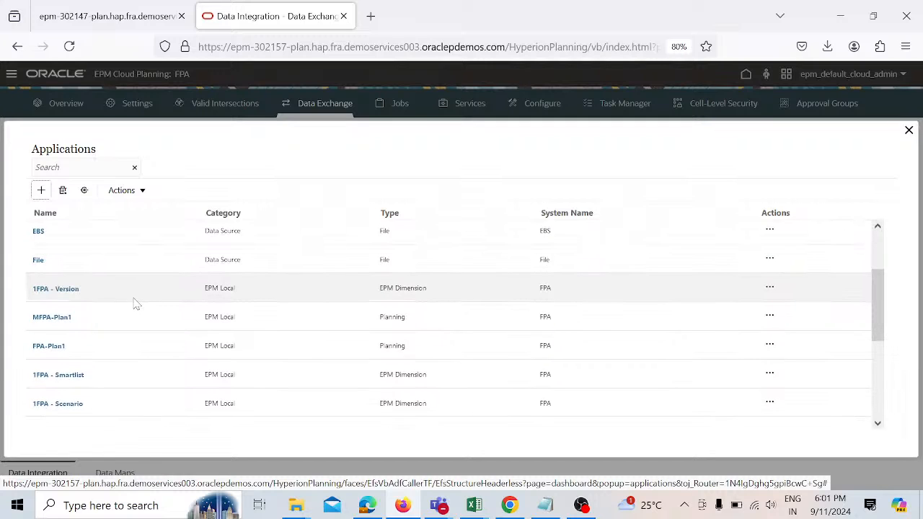
pyautogui.scroll(-3, 133, 303)
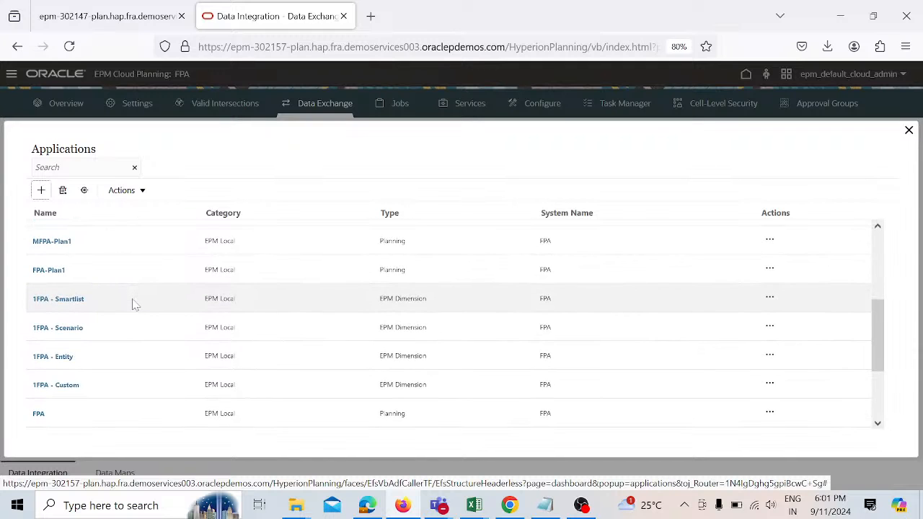
pyautogui.scroll(3, 134, 304)
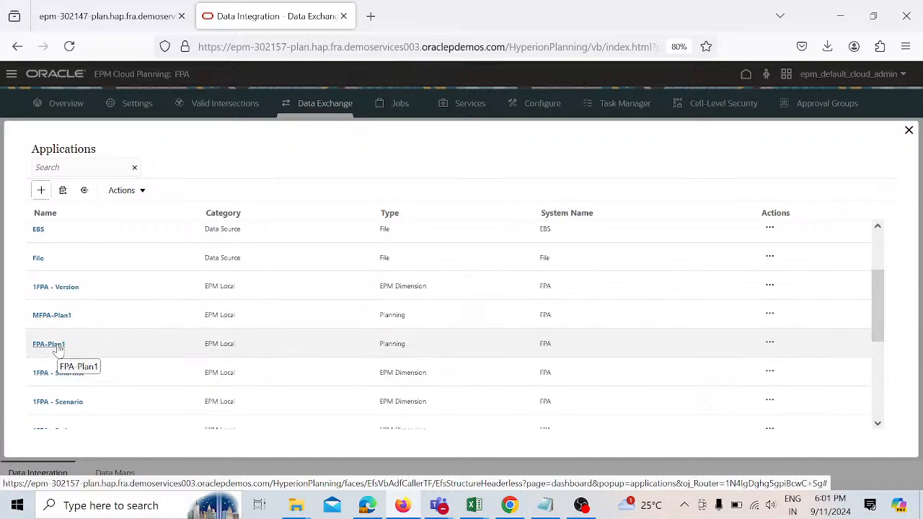
pyautogui.click(49, 345)
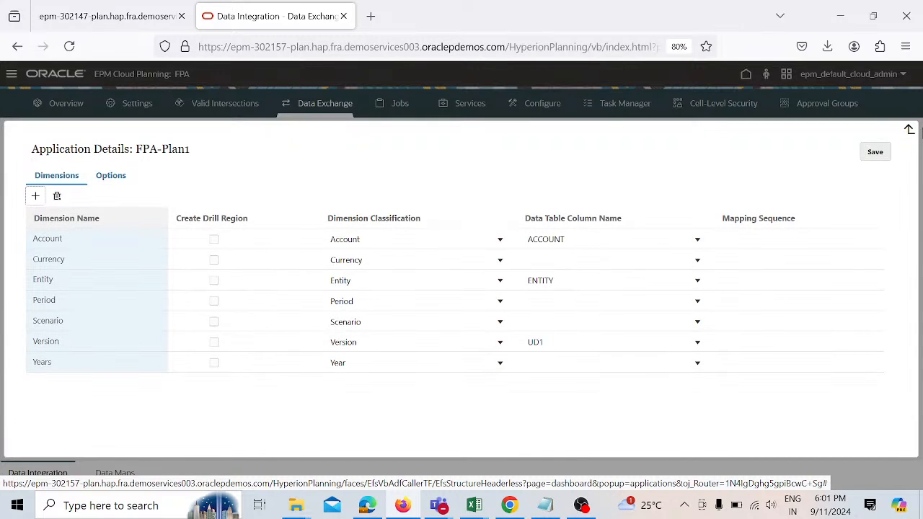
pyautogui.click(908, 130)
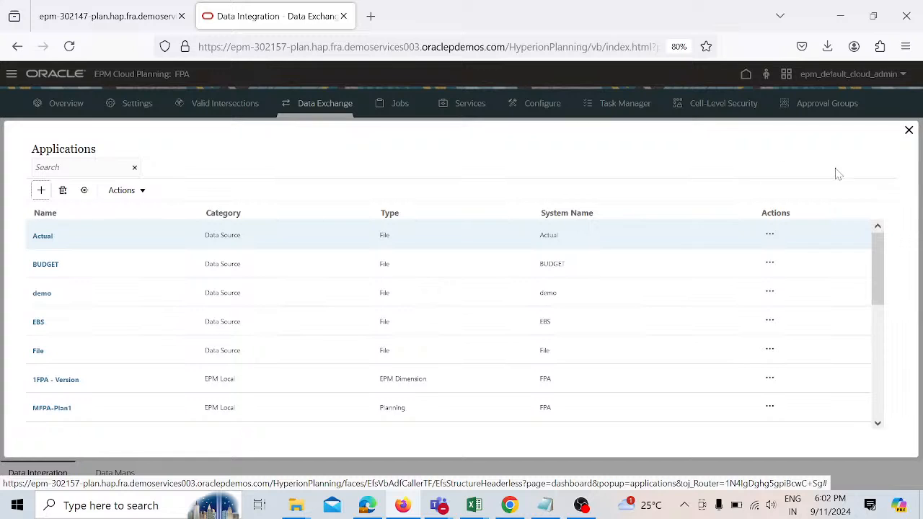
pyautogui.click(909, 130)
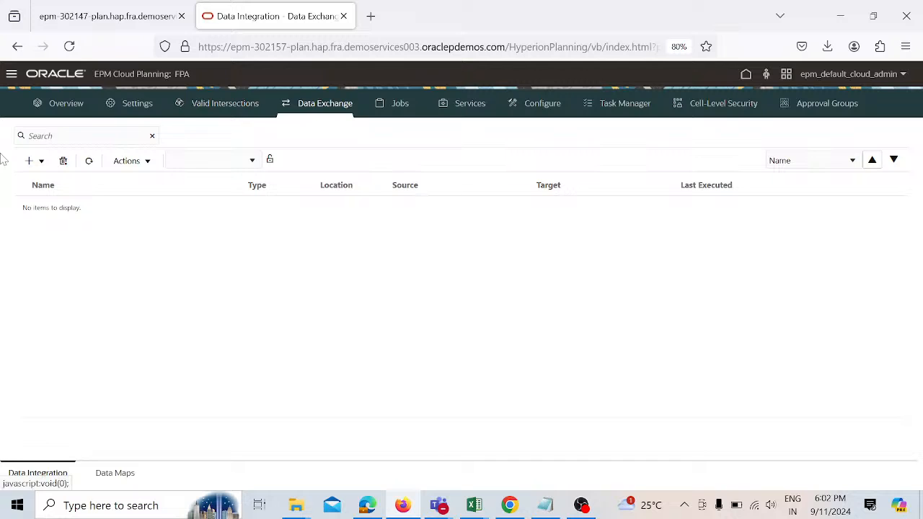
# Step: Open Data Management from the Navigator, switch to its Setup tasks, and maximize the window
pyautogui.click(11, 74)
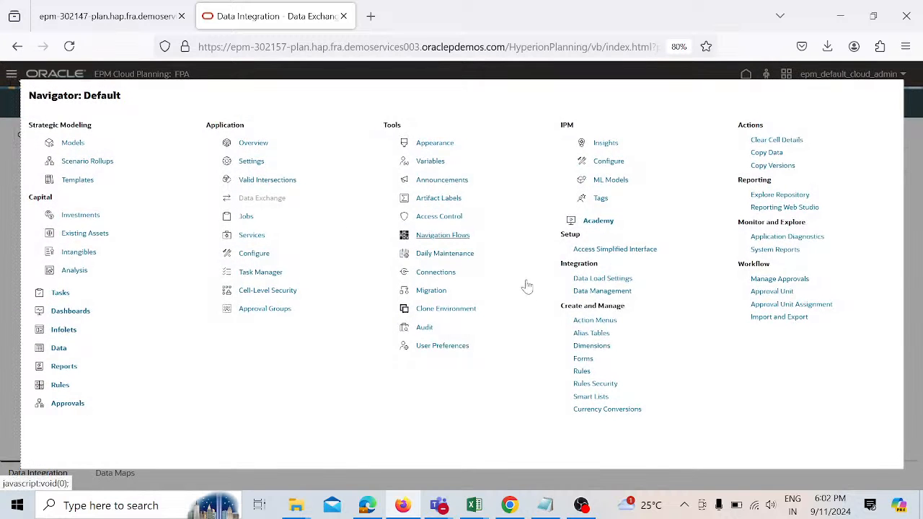
pyautogui.click(628, 296)
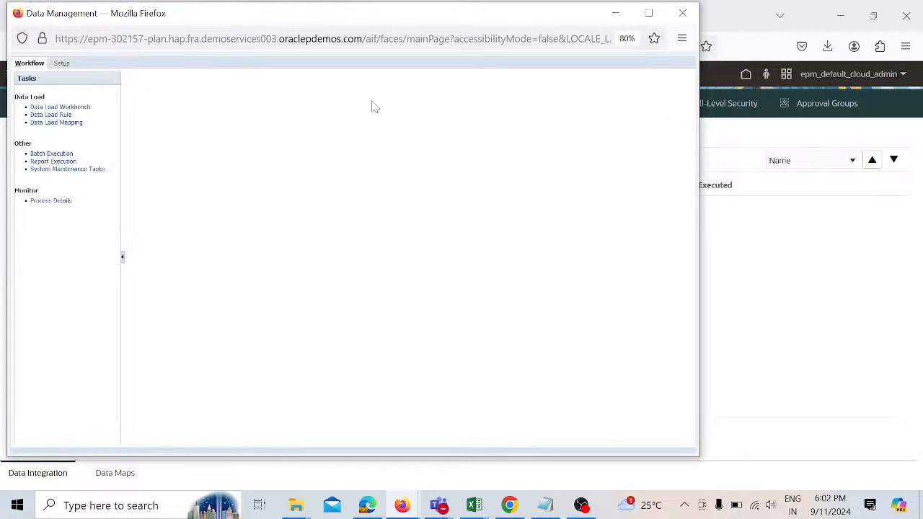
pyautogui.click(62, 64)
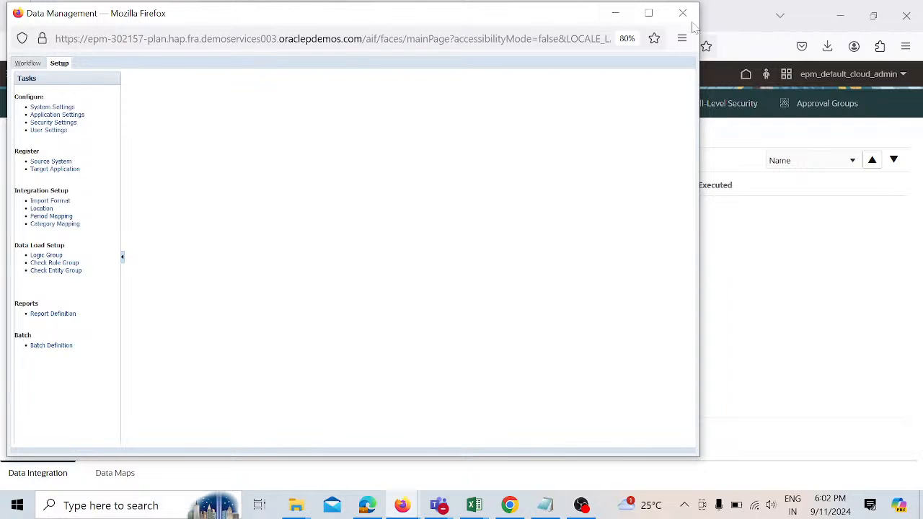
pyautogui.click(648, 13)
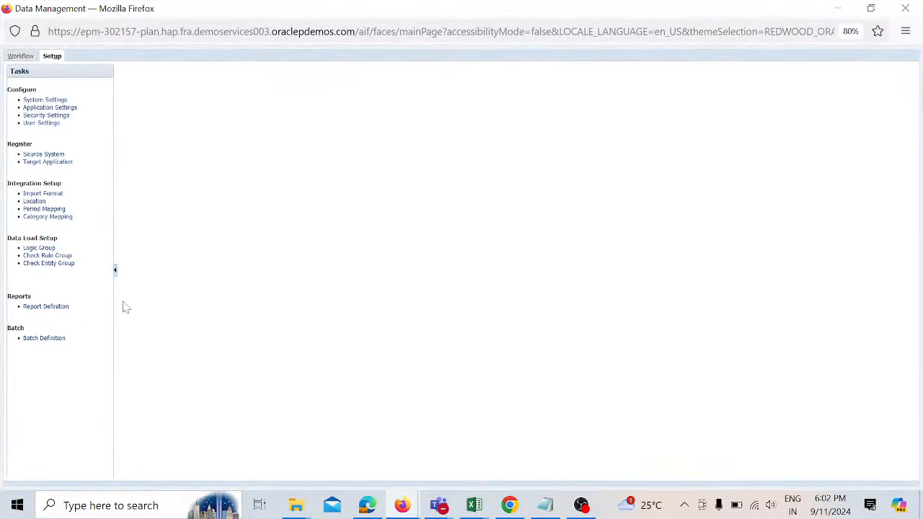
# Step: Add a new import format named Demo_IF
pyautogui.click(53, 196)
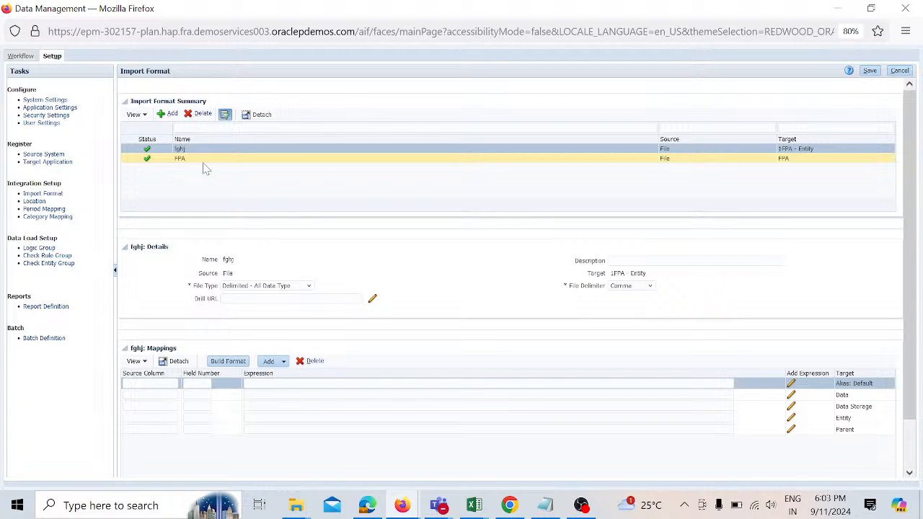
pyautogui.click(170, 115)
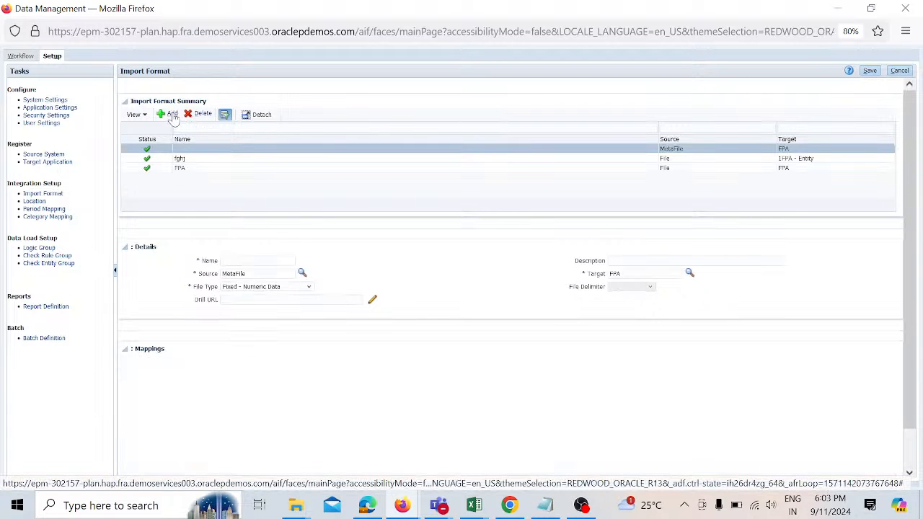
pyautogui.click(256, 261)
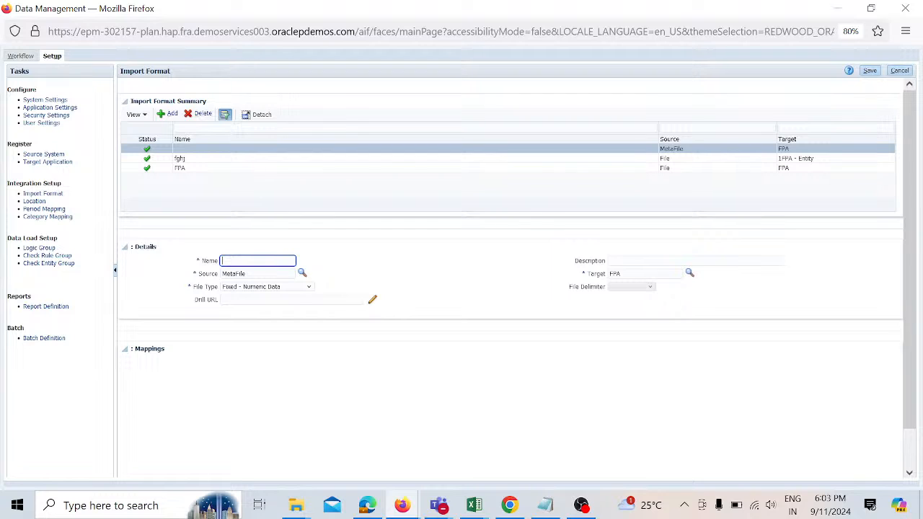
pyautogui.write('De')
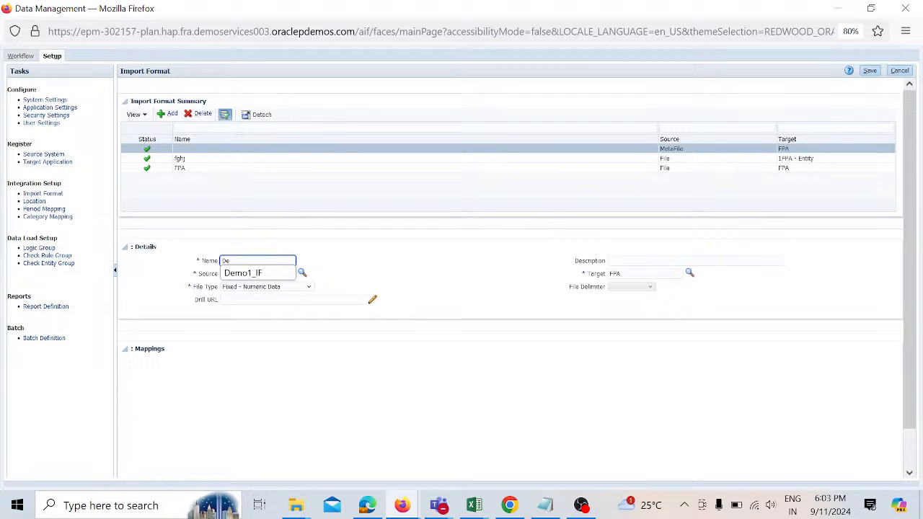
pyautogui.write('mo_IF')
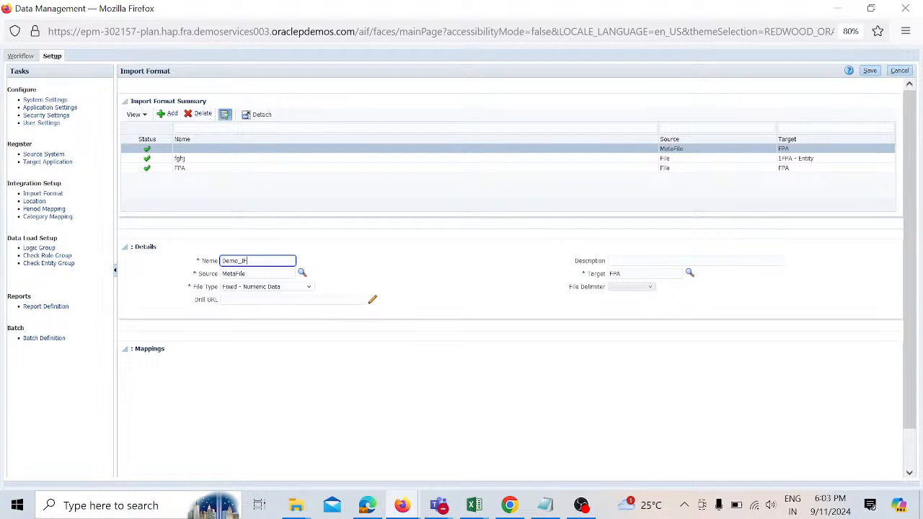
# Step: Set the Demo_IF import format's source to File
pyautogui.click(302, 274)
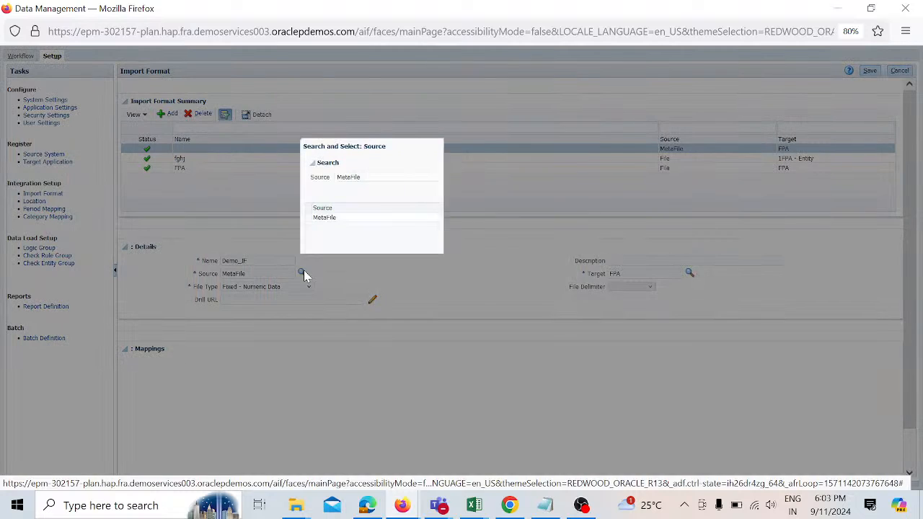
pyautogui.click(607, 195)
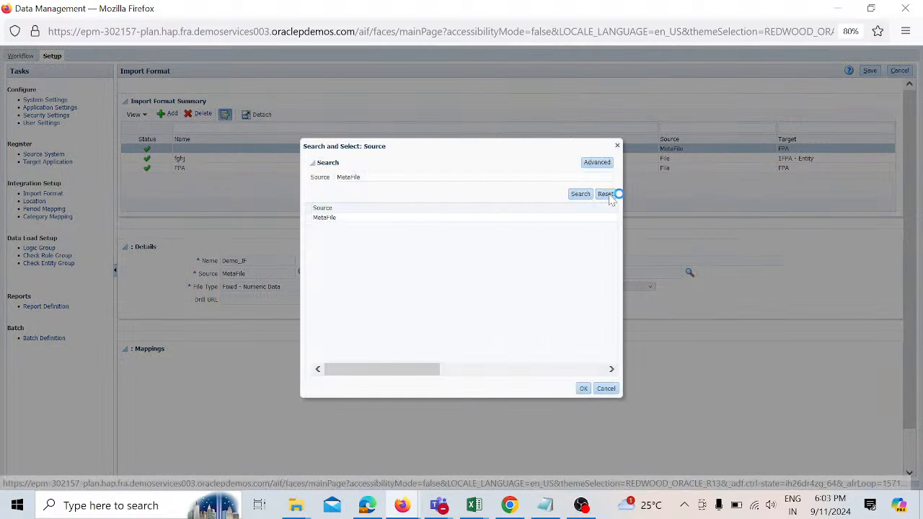
pyautogui.click(581, 195)
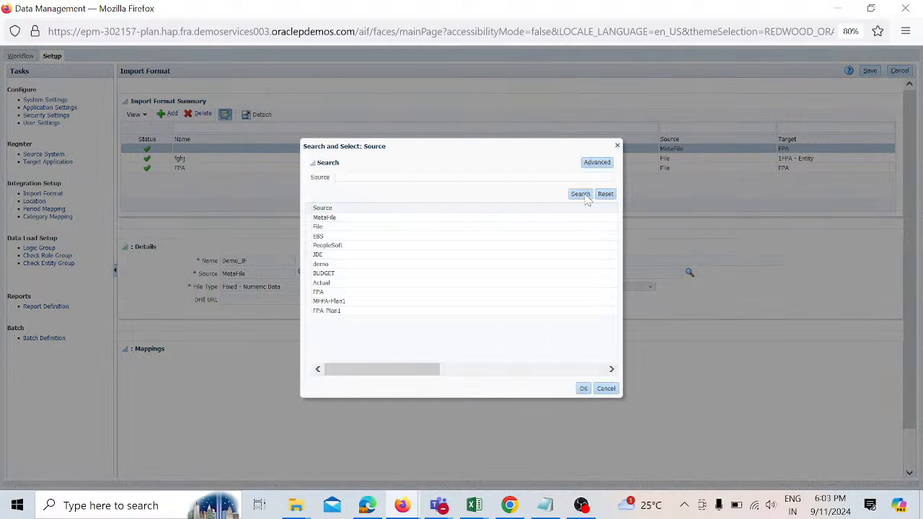
pyautogui.click(477, 229)
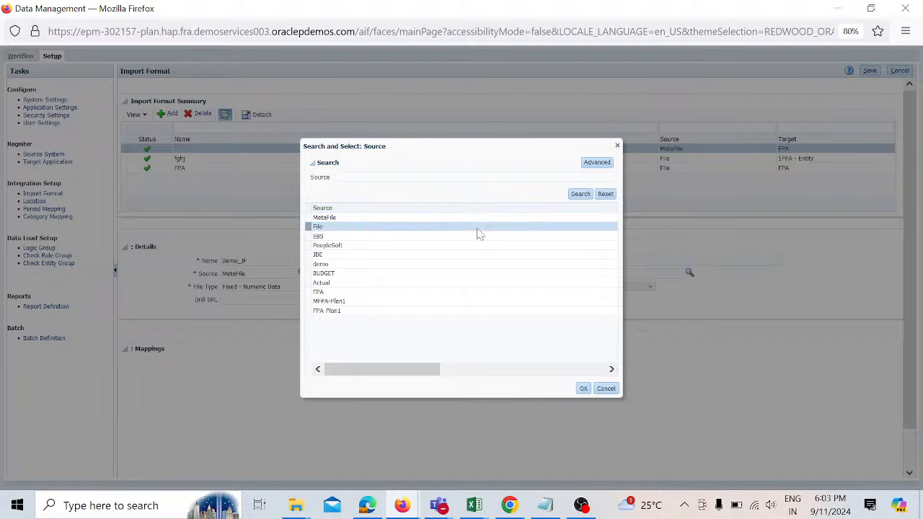
pyautogui.click(584, 390)
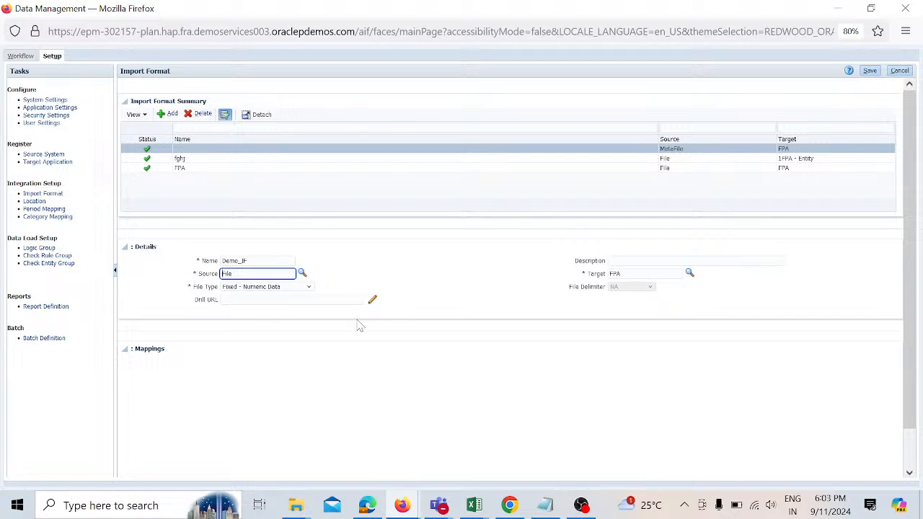
# Step: Set the import format's file type to Delimited - All Data Type
pyautogui.click(310, 288)
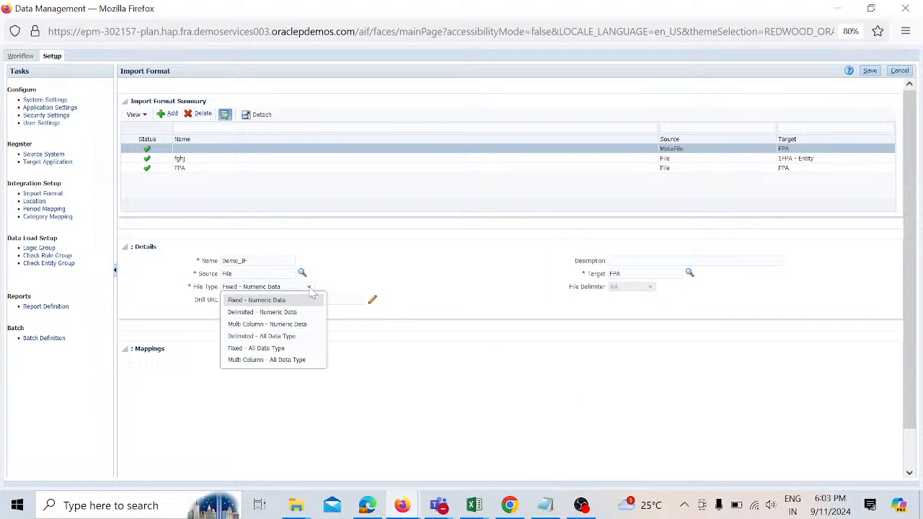
pyautogui.click(296, 336)
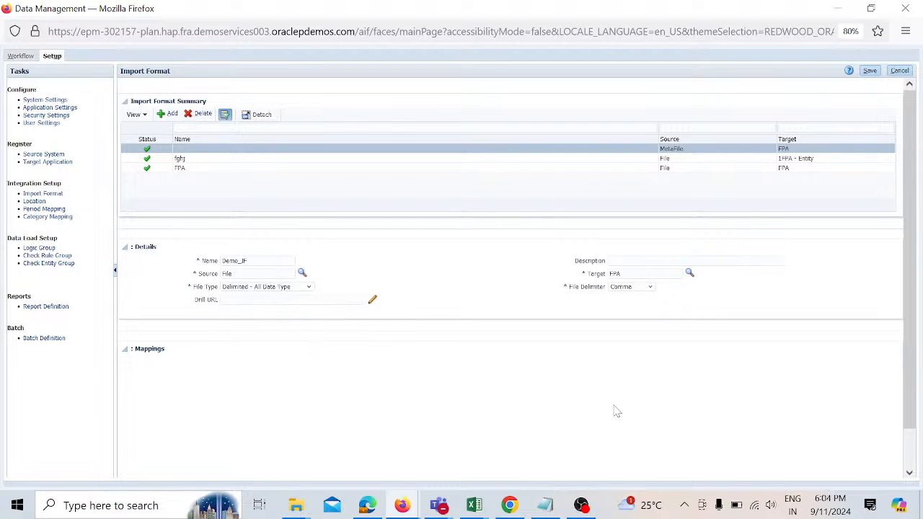
pyautogui.moveTo(476, 508)
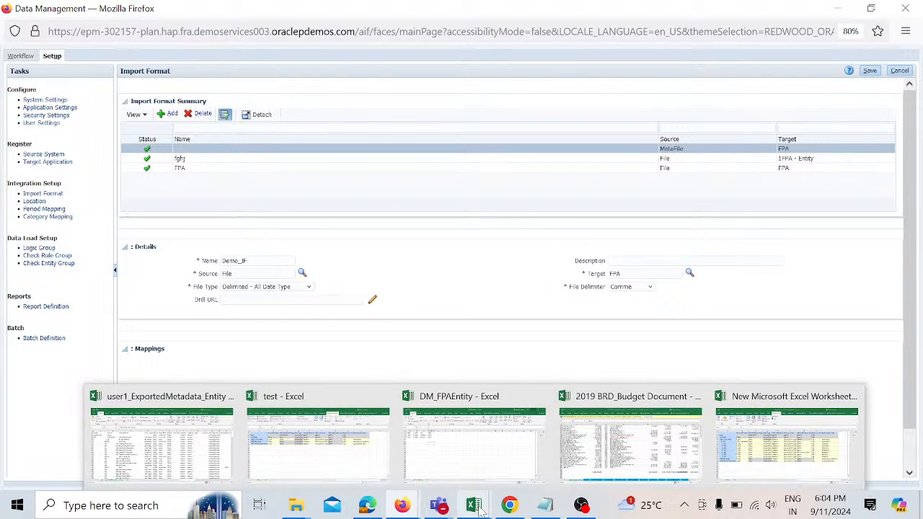
# Step: Review the columns of the DM_FPAEntity spreadsheet that will be loaded
pyautogui.click(473, 447)
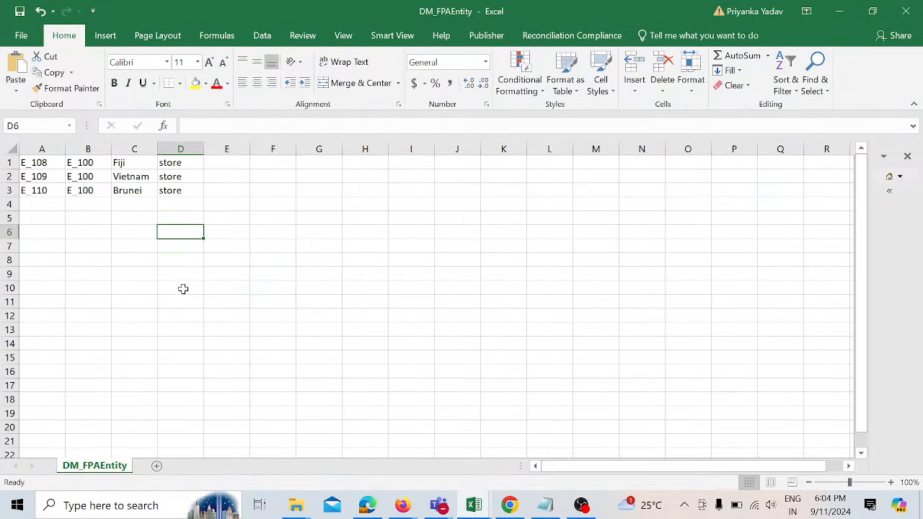
pyautogui.click(55, 150)
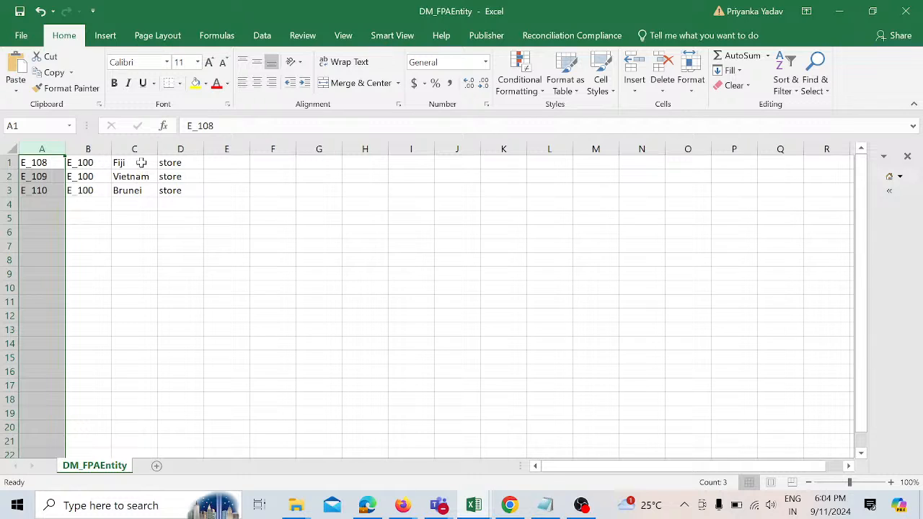
pyautogui.click(189, 165)
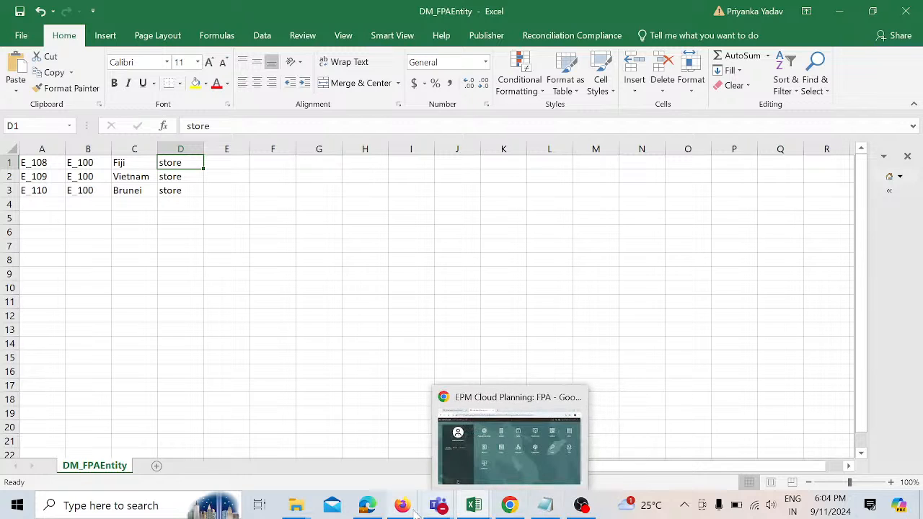
pyautogui.moveTo(406, 512)
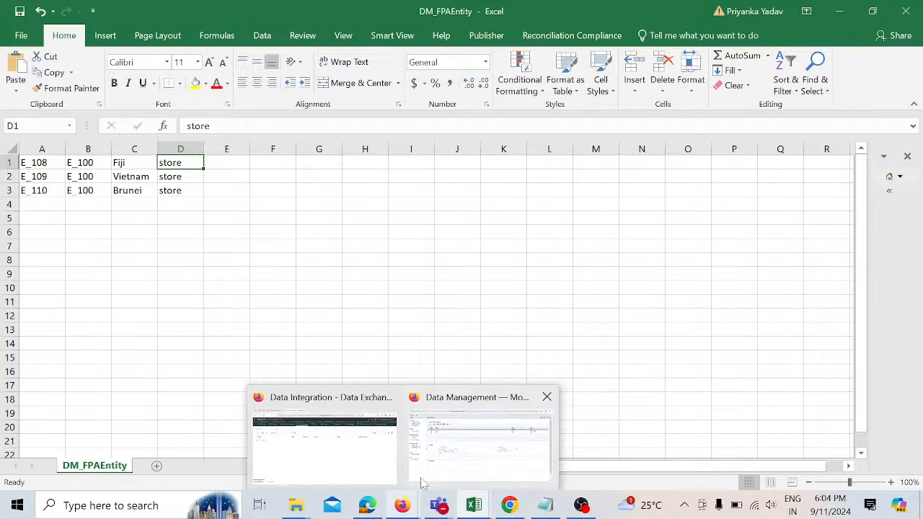
pyautogui.click(424, 479)
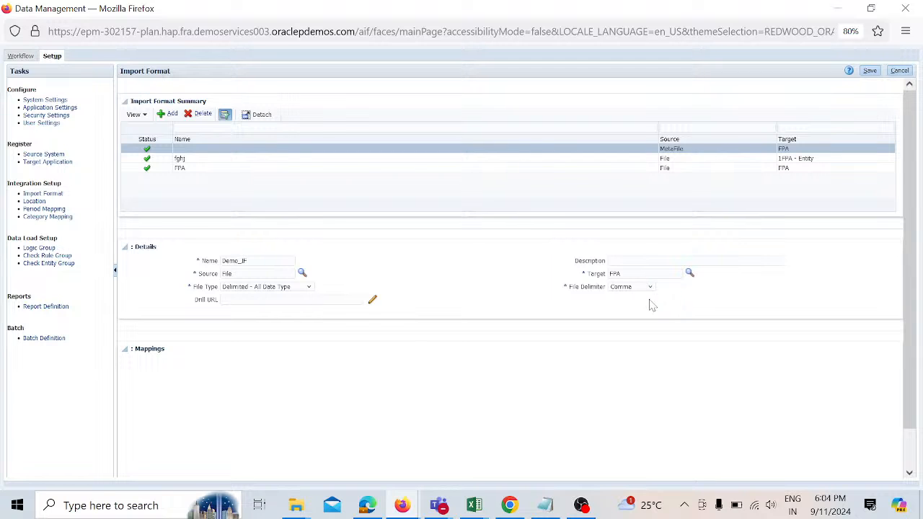
# Step: Set the import format's target to 1FPA - Entity and save the import format
pyautogui.click(689, 274)
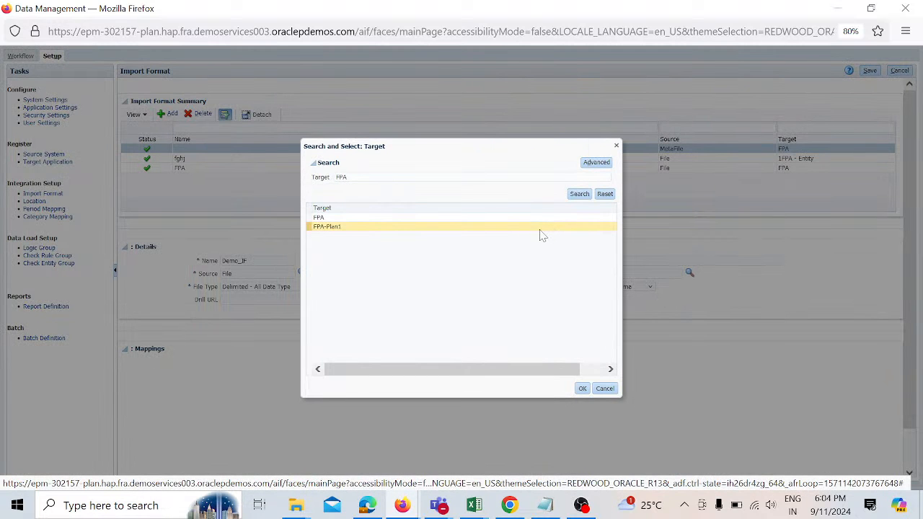
pyautogui.click(543, 235)
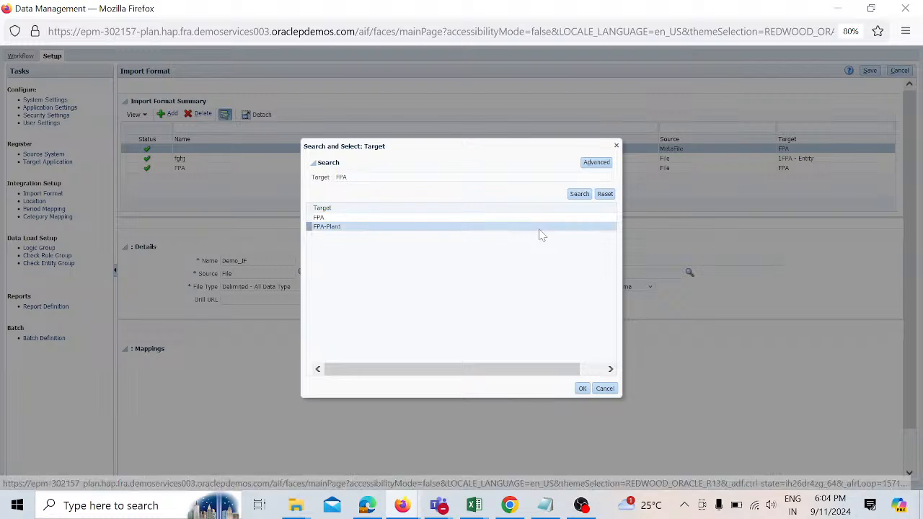
pyautogui.click(607, 195)
pyautogui.click(585, 198)
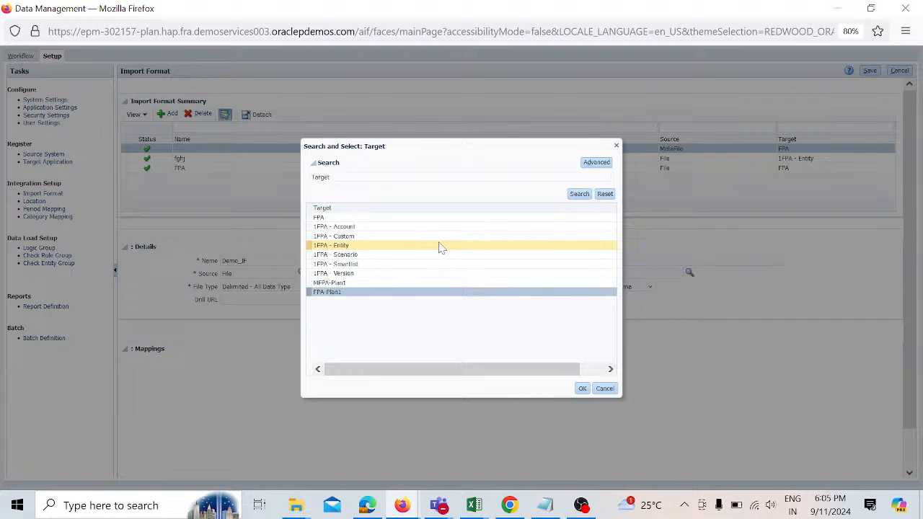
pyautogui.click(389, 251)
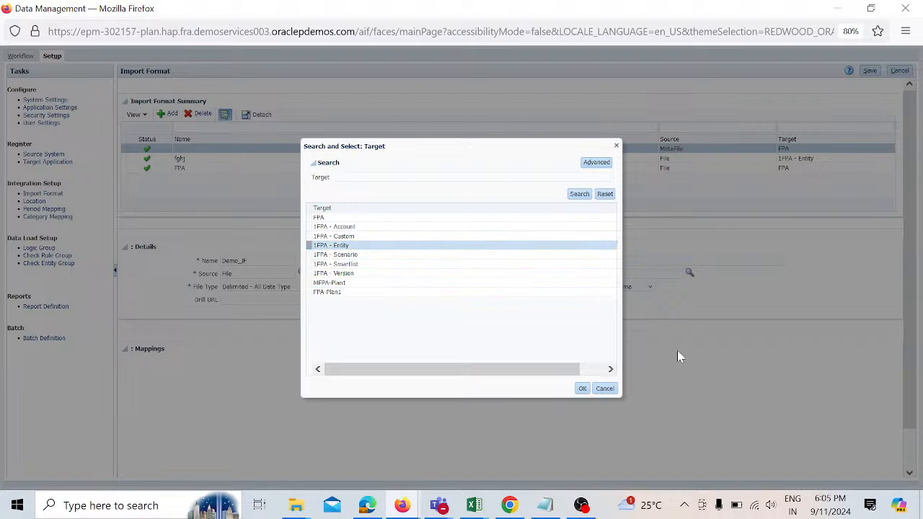
pyautogui.click(583, 389)
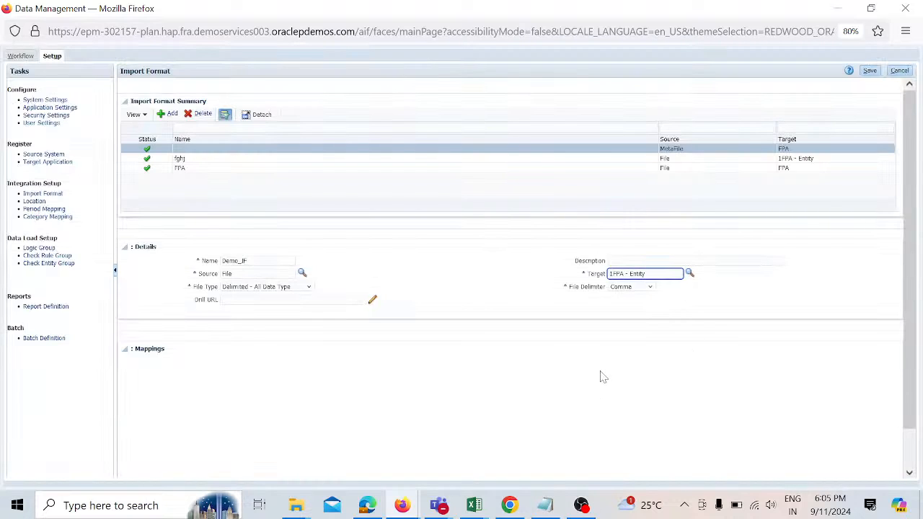
pyautogui.click(870, 74)
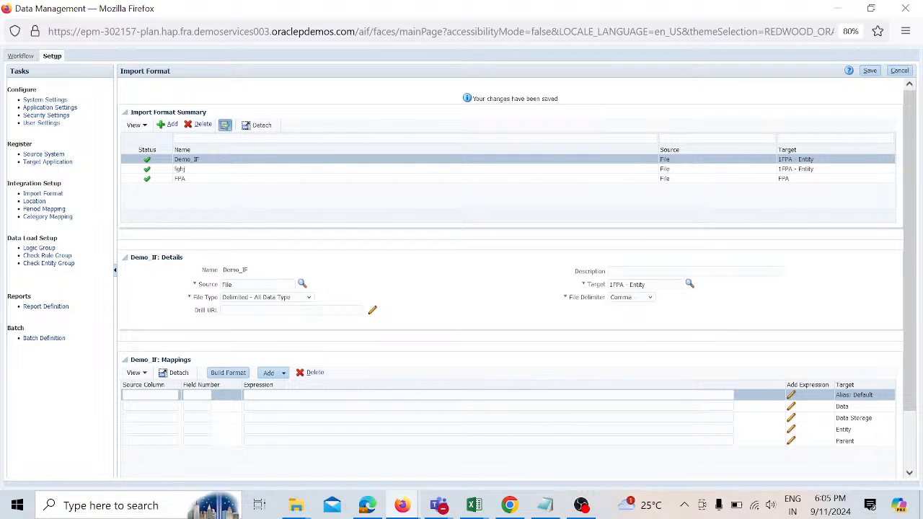
# Step: Map the Entity target to source column Entity with field number 1
pyautogui.click(149, 395)
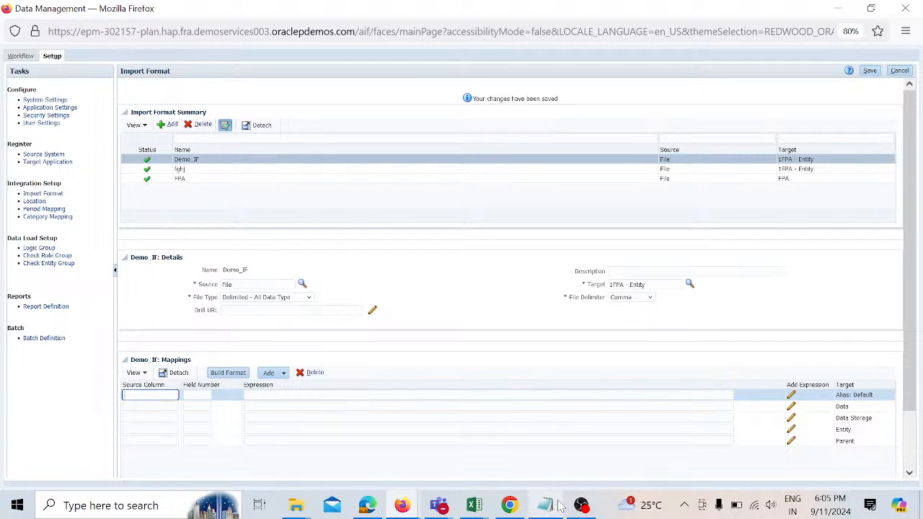
pyautogui.moveTo(560, 506)
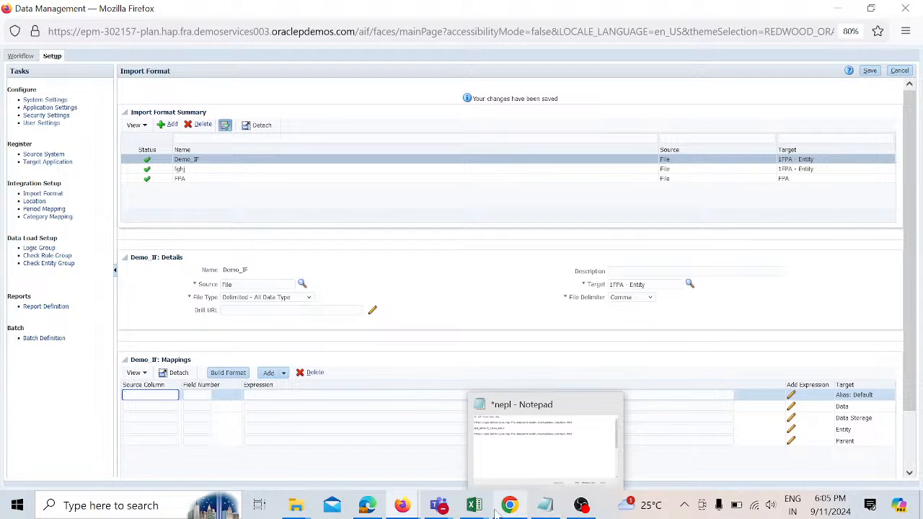
pyautogui.moveTo(482, 513)
pyautogui.click(490, 467)
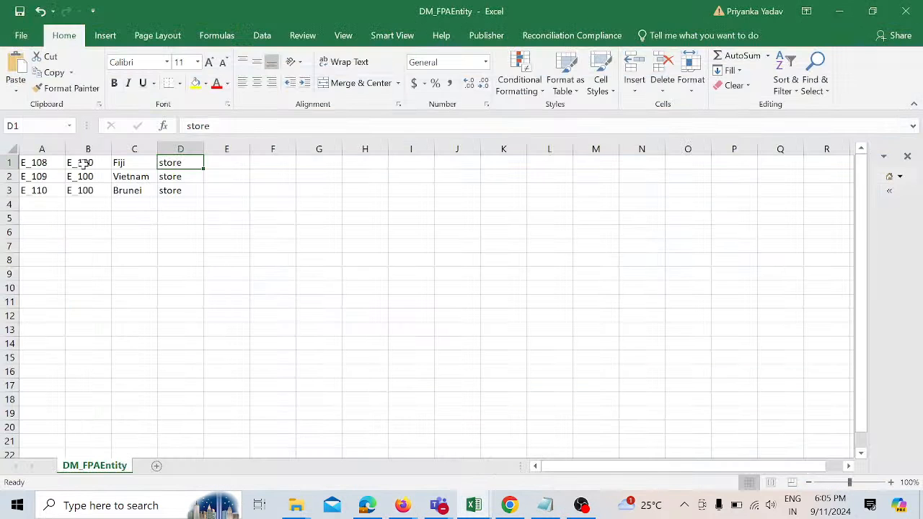
pyautogui.click(58, 147)
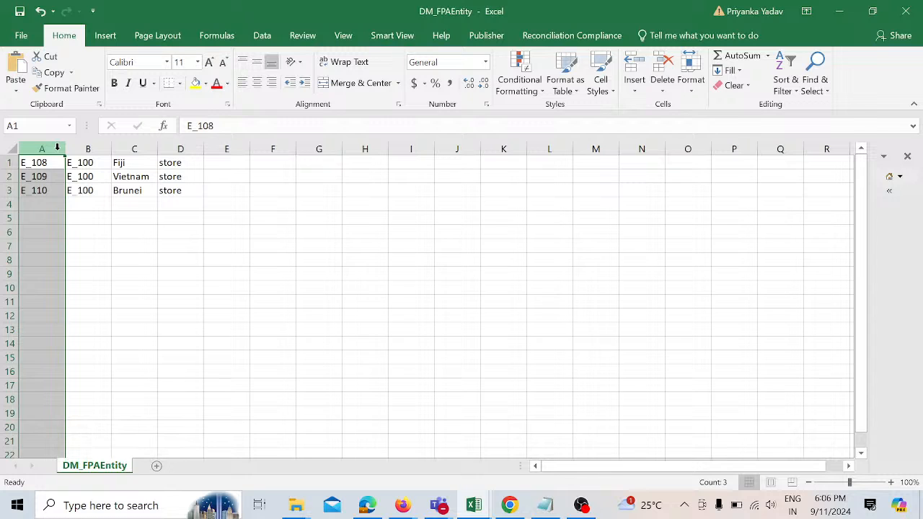
pyautogui.hotkey('alt', 'Tab')
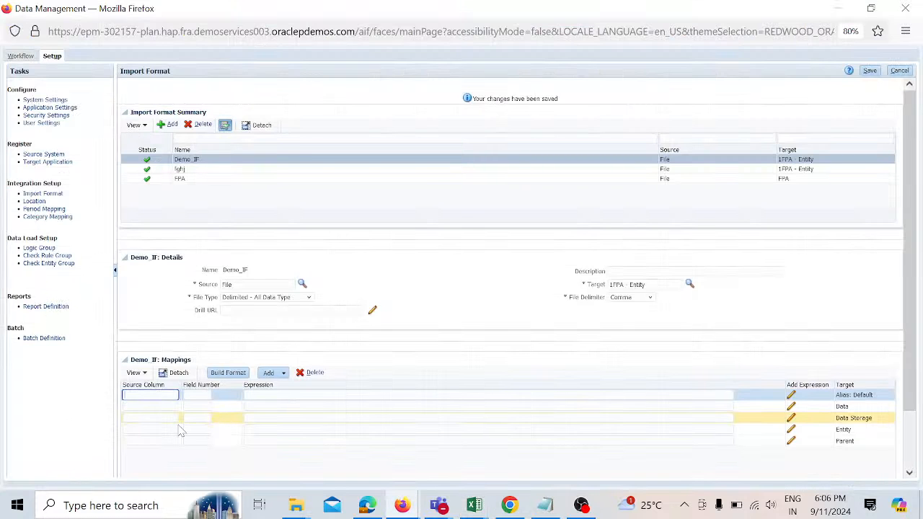
pyautogui.click(157, 431)
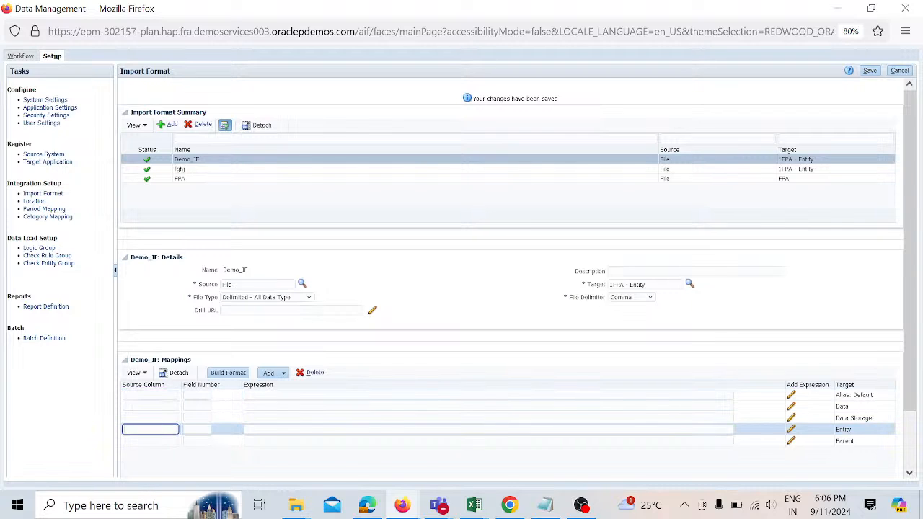
pyautogui.write('En')
pyautogui.write('tity')
pyautogui.press('BackSpace')
pyautogui.write('y')
pyautogui.press('Tab')
pyautogui.write('1')
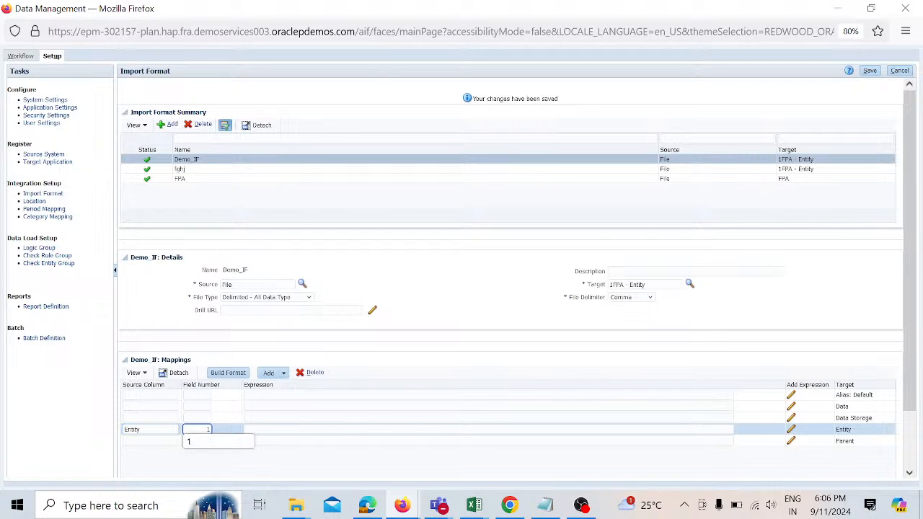
pyautogui.press('Tab')
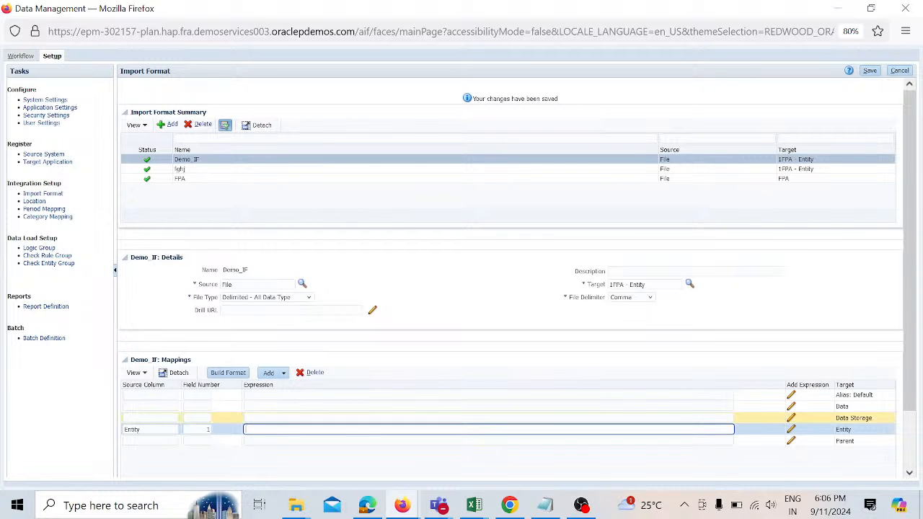
# Step: Map the Parent target to source column Parent with field number 2
pyautogui.click(150, 419)
pyautogui.hotkey('alt', 'Tab')
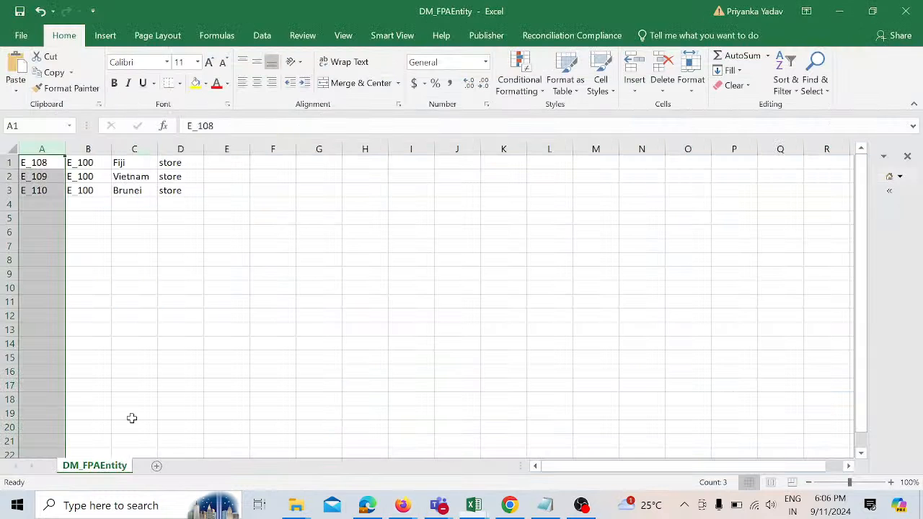
pyautogui.click(101, 150)
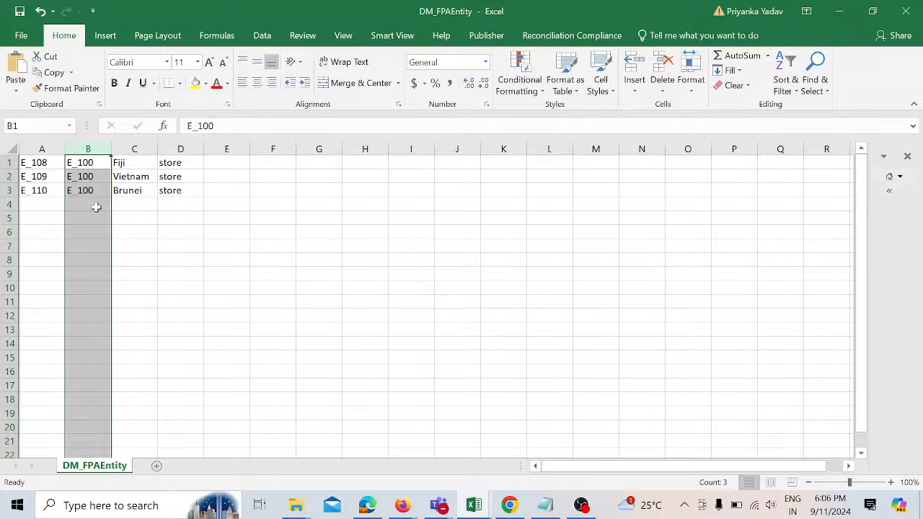
pyautogui.hotkey('alt', 'Tab')
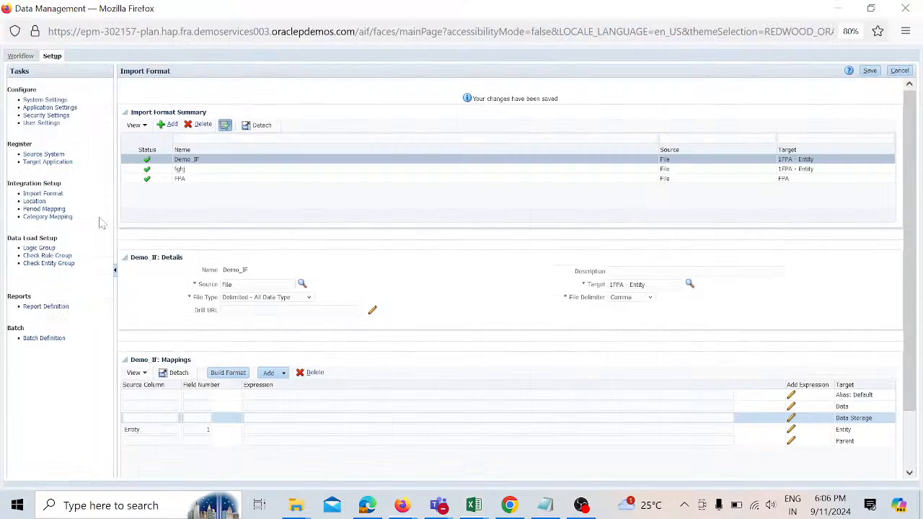
pyautogui.click(150, 440)
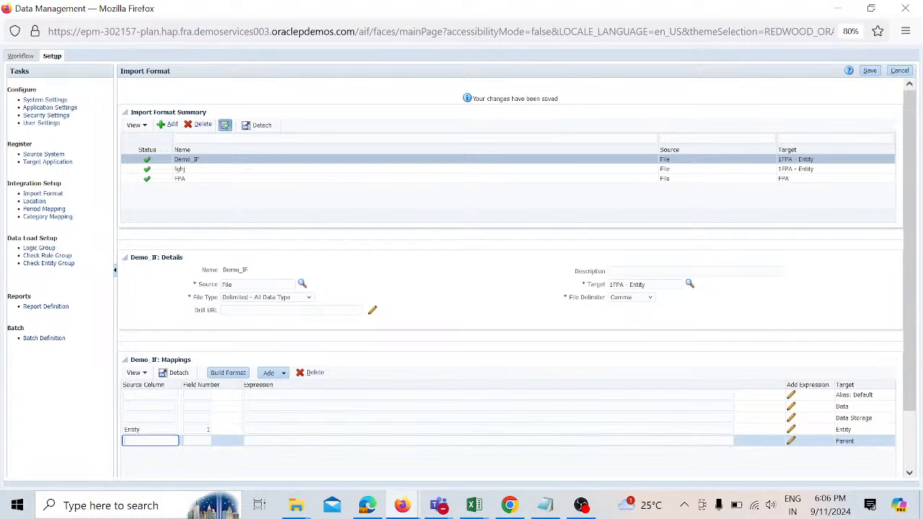
pyautogui.write('Parent')
pyautogui.press('Tab')
pyautogui.write('2')
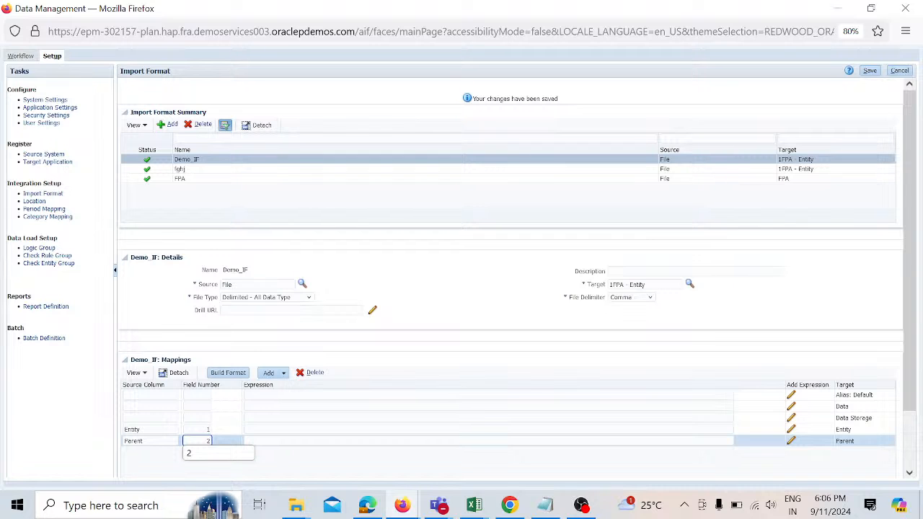
# Step: Try to copy the Alias: Default target name into its source column
pyautogui.click(197, 418)
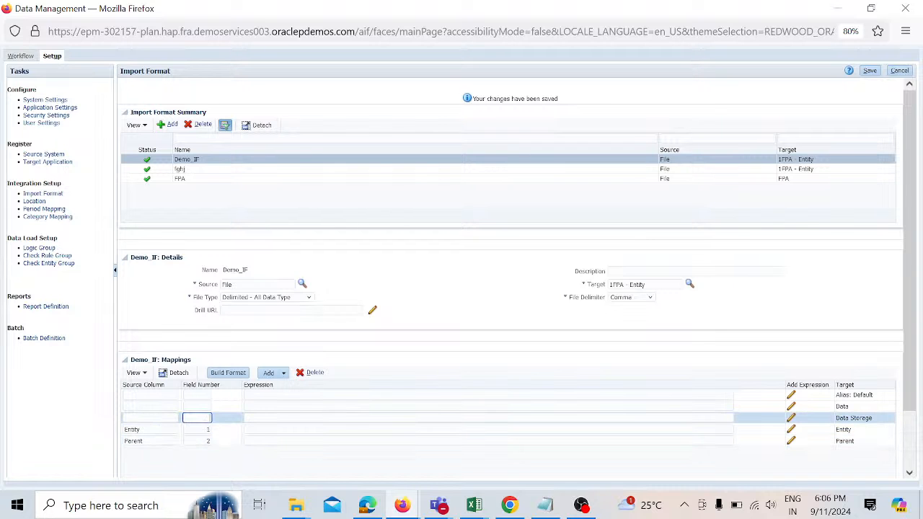
pyautogui.hotkey('alt', 'Tab')
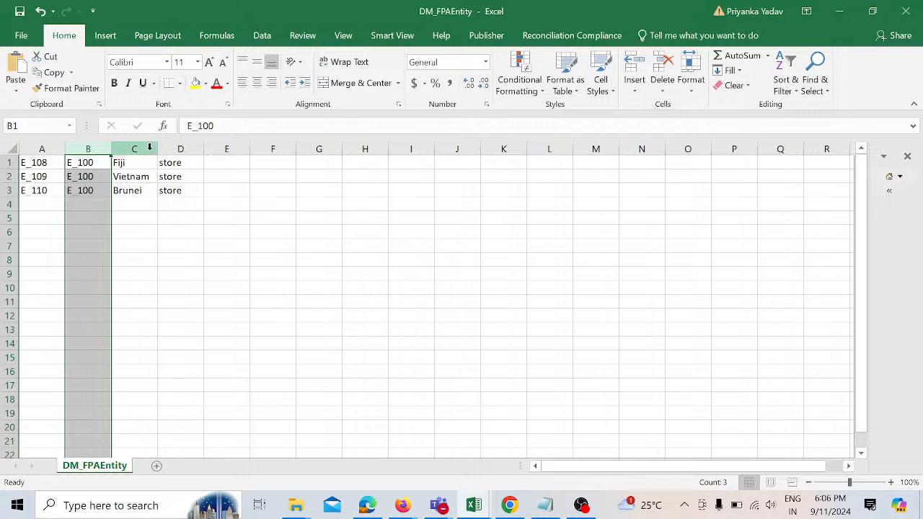
pyautogui.click(150, 147)
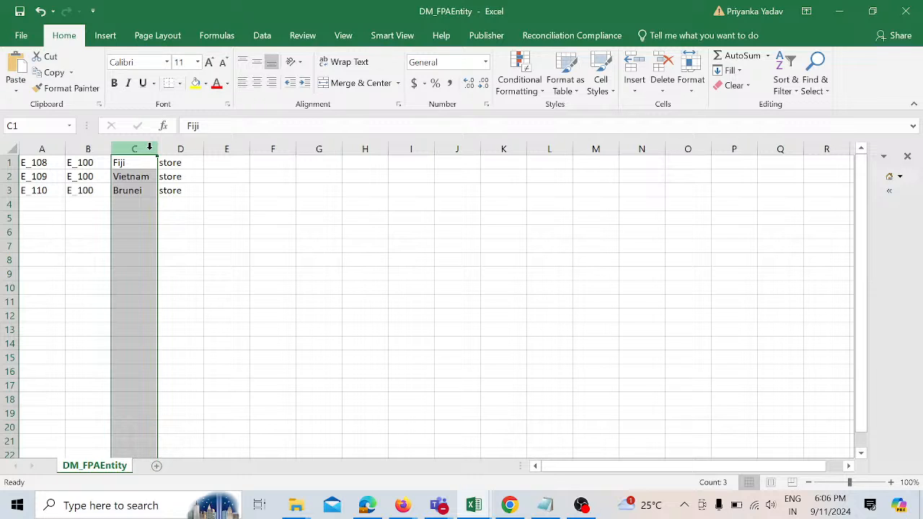
pyautogui.hotkey('alt', 'Tab')
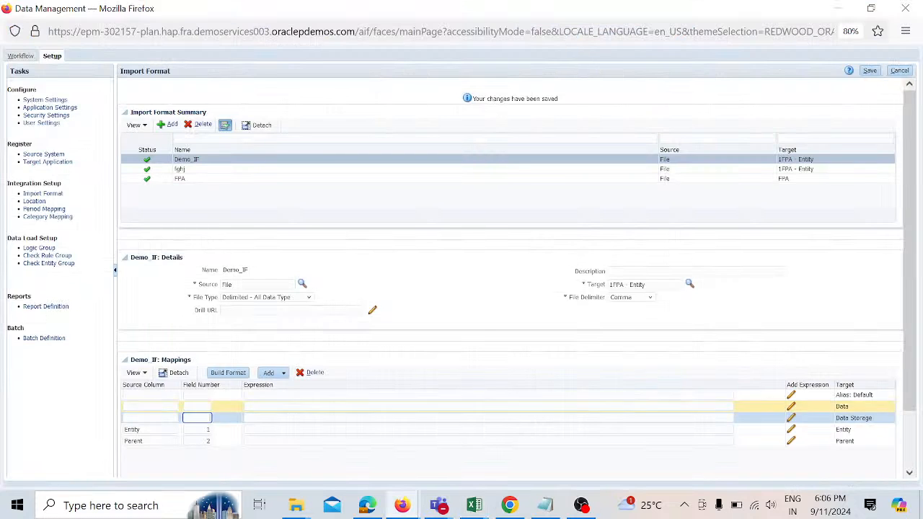
pyautogui.click(150, 395)
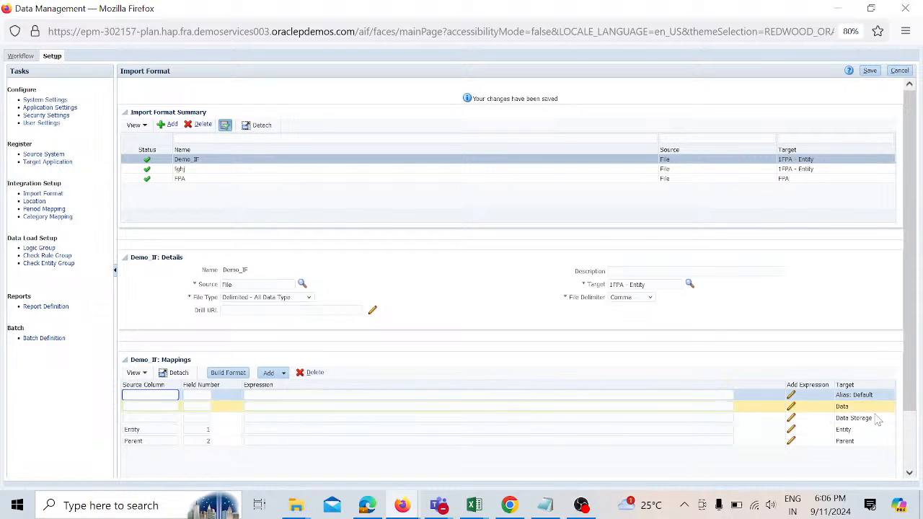
pyautogui.moveTo(878, 398); pyautogui.dragTo(838, 402)
pyautogui.hotkey('ctrl', 'c')
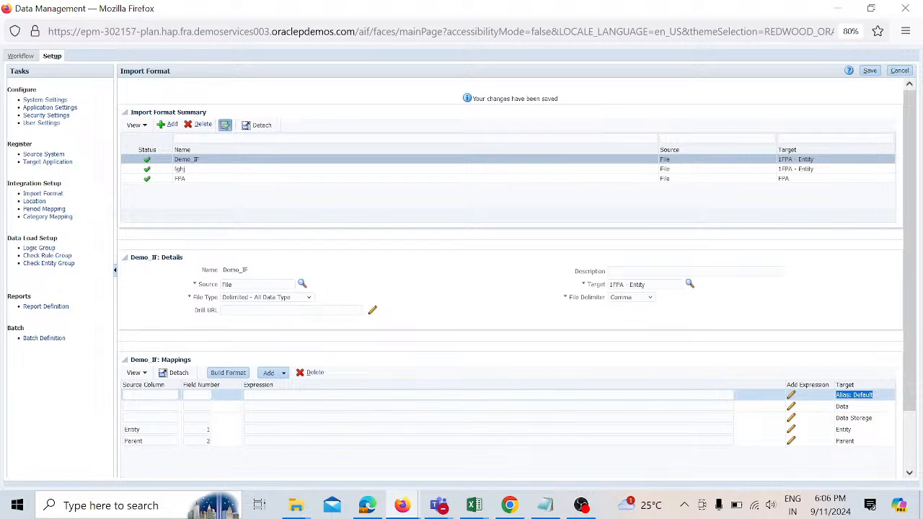
pyautogui.click(150, 395)
pyautogui.hotkey('ctrl', 'v')
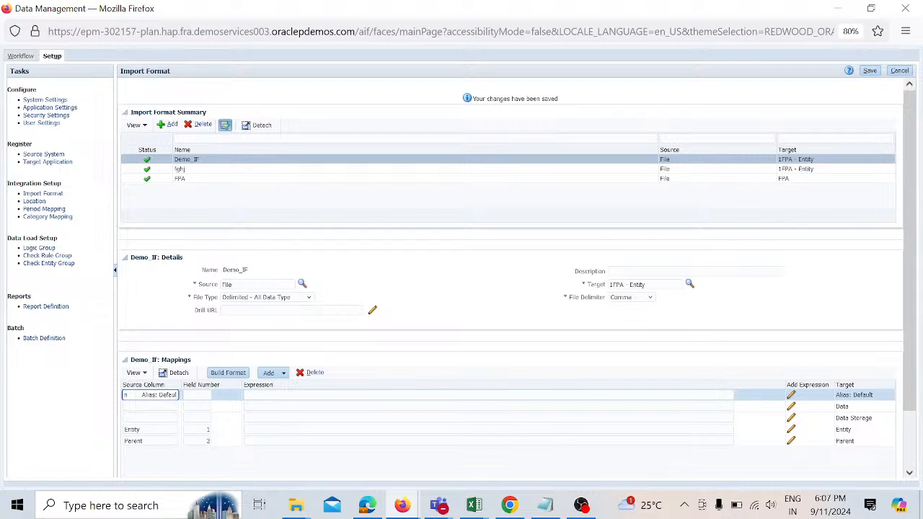
pyautogui.press('Left')
pyautogui.press('Left')
pyautogui.press('BackSpace')
pyautogui.press('BackSpace')
pyautogui.press('BackSpace')
pyautogui.press('BackSpace')
pyautogui.press('BackSpace')
pyautogui.press('BackSpace')
pyautogui.press('BackSpace')
pyautogui.press('BackSpace')
pyautogui.press('BackSpace')
pyautogui.press('BackSpace')
pyautogui.press('BackSpace')
pyautogui.press('BackSpace')
pyautogui.press('BackSpace')
pyautogui.press('BackSpace')
pyautogui.press('BackSpace')
pyautogui.press('BackSpace')
pyautogui.press('BackSpace')
pyautogui.press('BackSpace')
pyautogui.press('BackSpace')
pyautogui.press('BackSpace')
pyautogui.press('BackSpace')
pyautogui.press('BackSpace')
pyautogui.press('BackSpace')
pyautogui.press('BackSpace')
pyautogui.press('BackSpace')
pyautogui.press('BackSpace')
pyautogui.press('BackSpace')
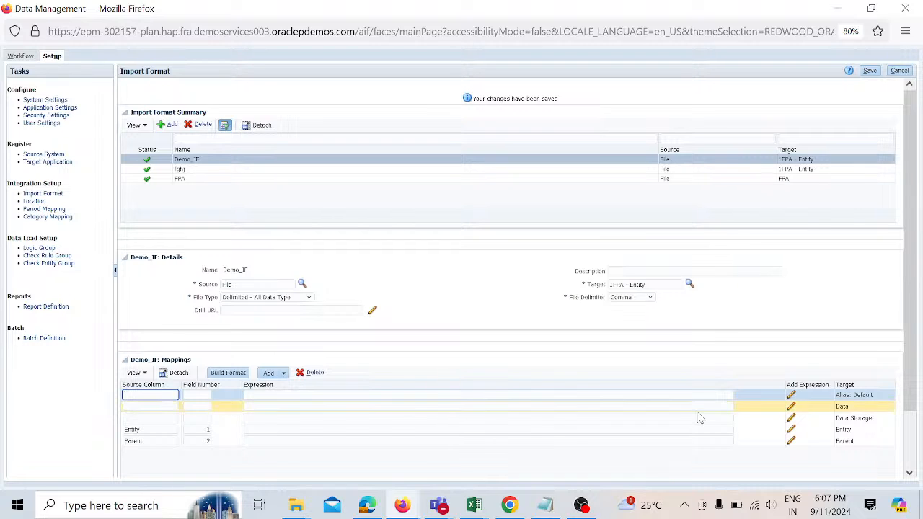
# Step: Map the Alias: Default target to source column Alias: Default with field number 3
pyautogui.moveTo(837, 396); pyautogui.dragTo(875, 402)
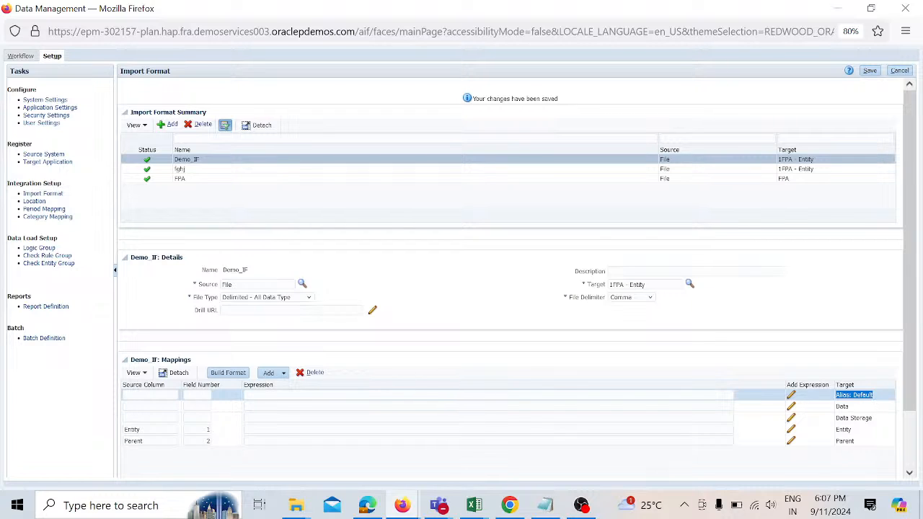
pyautogui.click(125, 395)
pyautogui.click(197, 395)
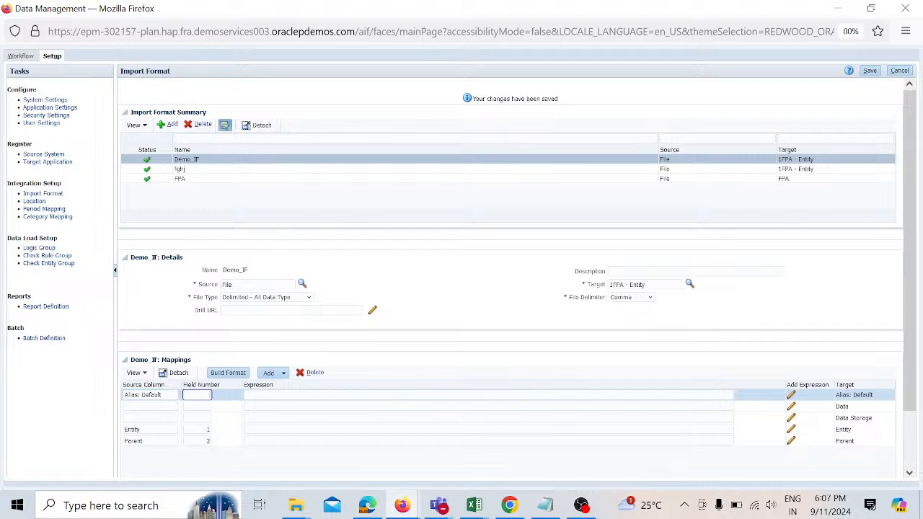
pyautogui.write('3')
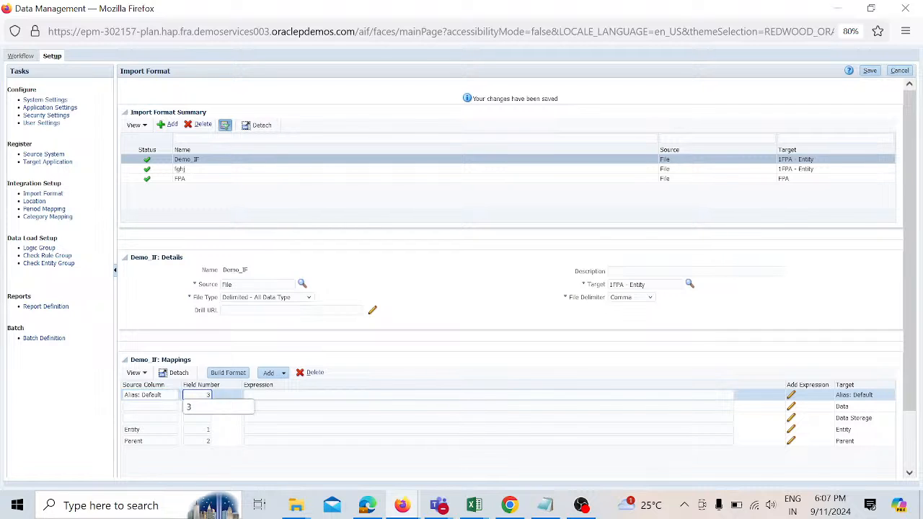
# Step: Map the Data Storage target to source column Data Storage with field number 4, then save the import format
pyautogui.press('Tab')
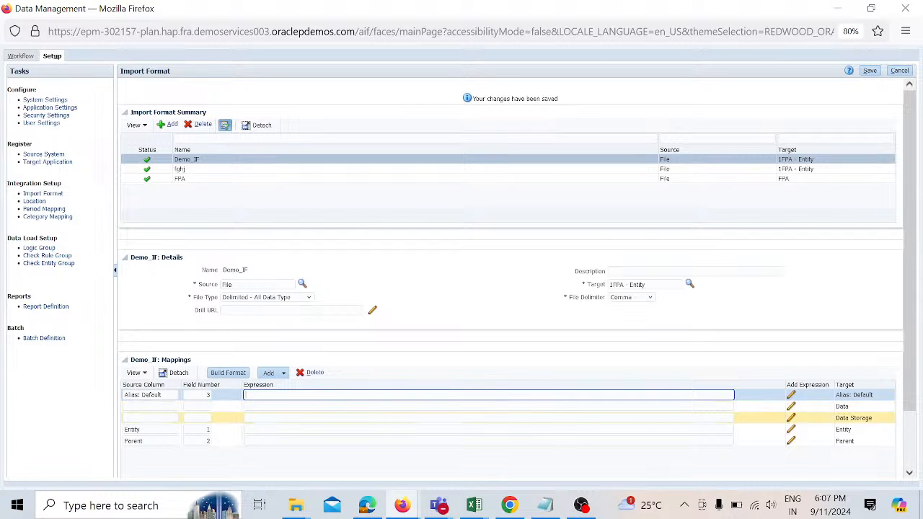
pyautogui.click(150, 417)
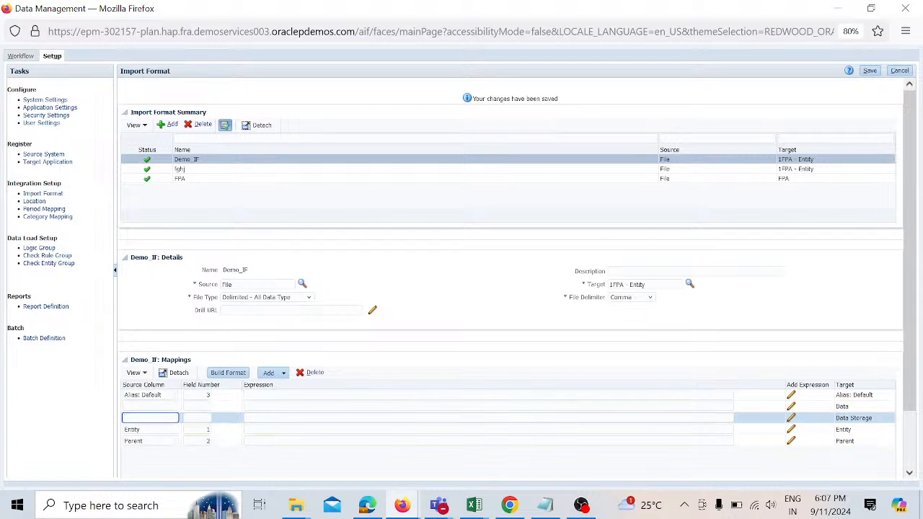
pyautogui.moveTo(835, 418); pyautogui.dragTo(876, 427)
pyautogui.hotkey('ctrl', 'c')
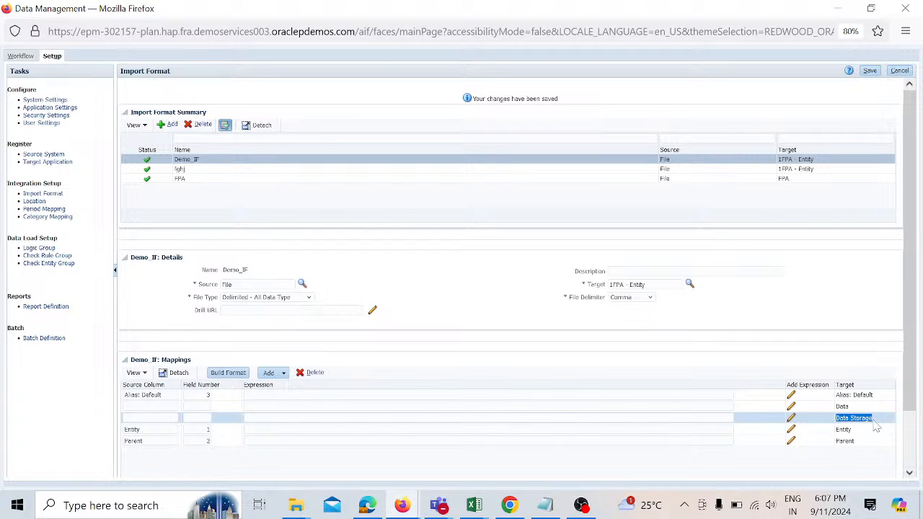
pyautogui.click(150, 418)
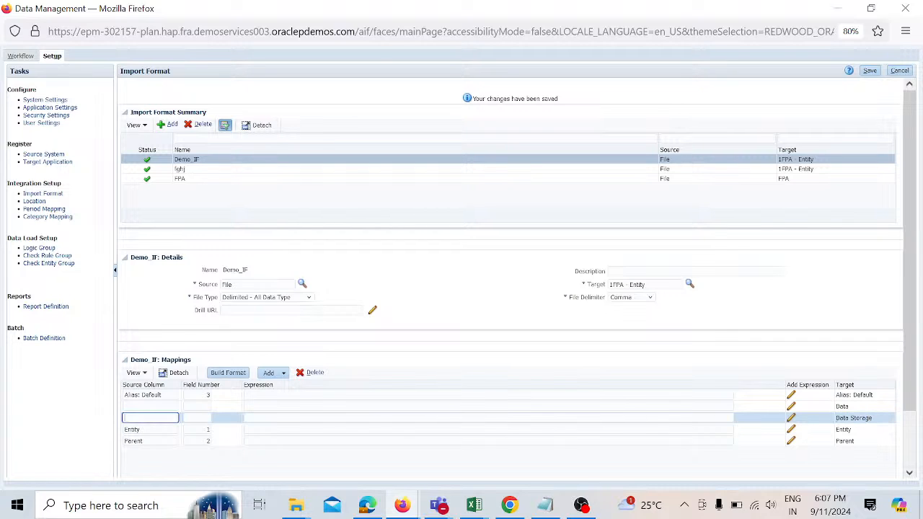
pyautogui.hotkey('ctrl', 'v')
pyautogui.press('Tab')
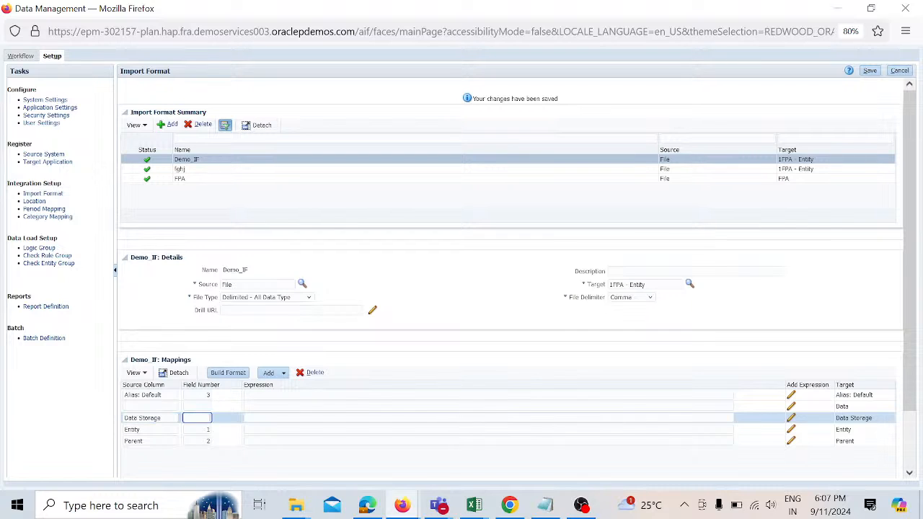
pyautogui.write('4')
pyautogui.press('Tab')
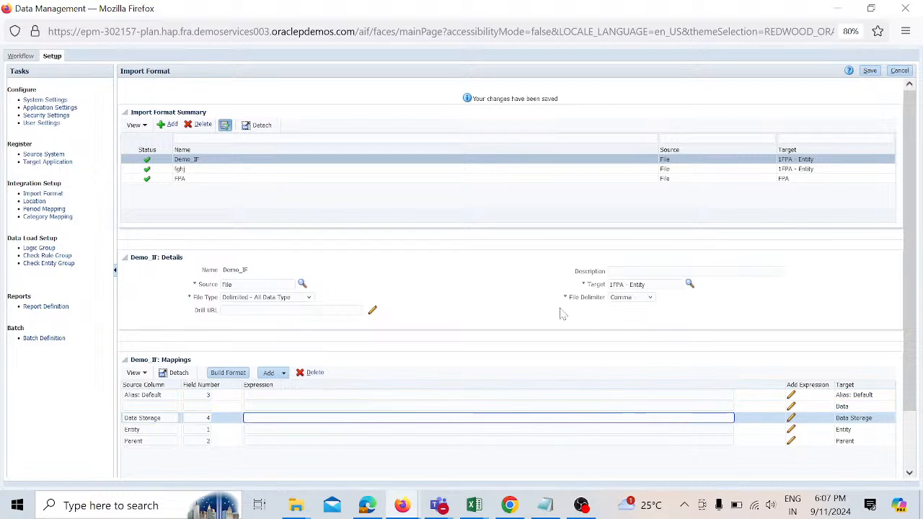
pyautogui.click(871, 72)
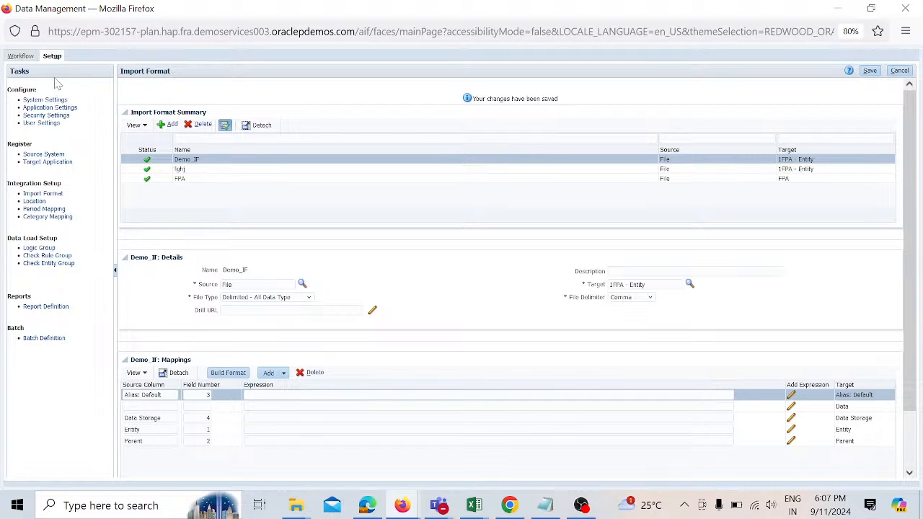
# Step: Add a new location named Demo_Loc that uses the Demo_IF import format, and save it
pyautogui.click(35, 202)
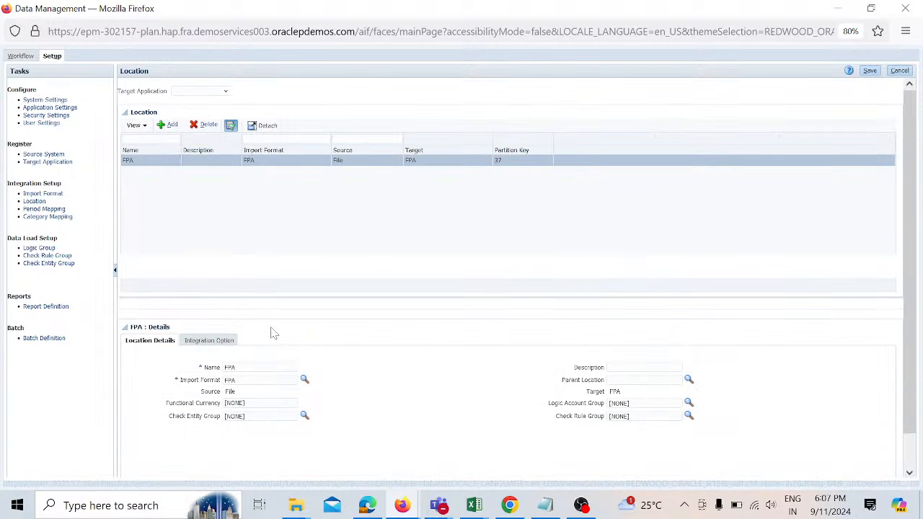
pyautogui.click(171, 125)
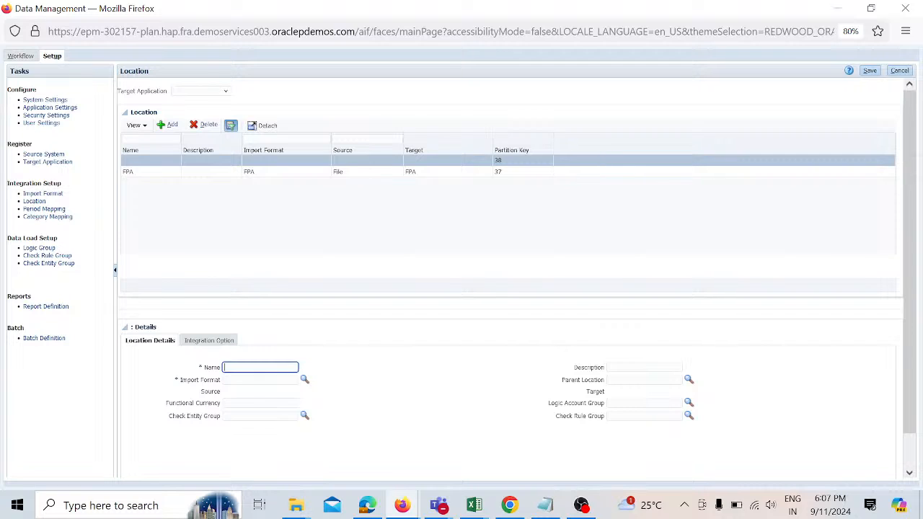
pyautogui.write('De')
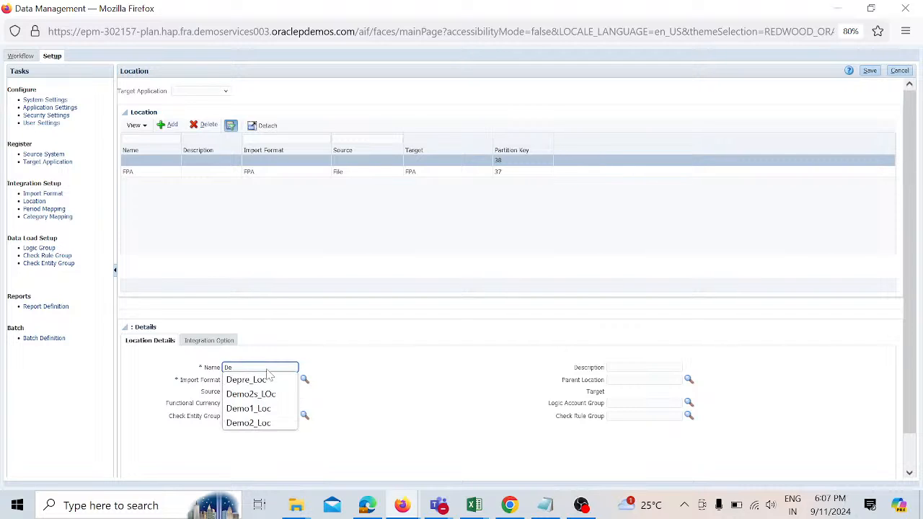
pyautogui.write('mo')
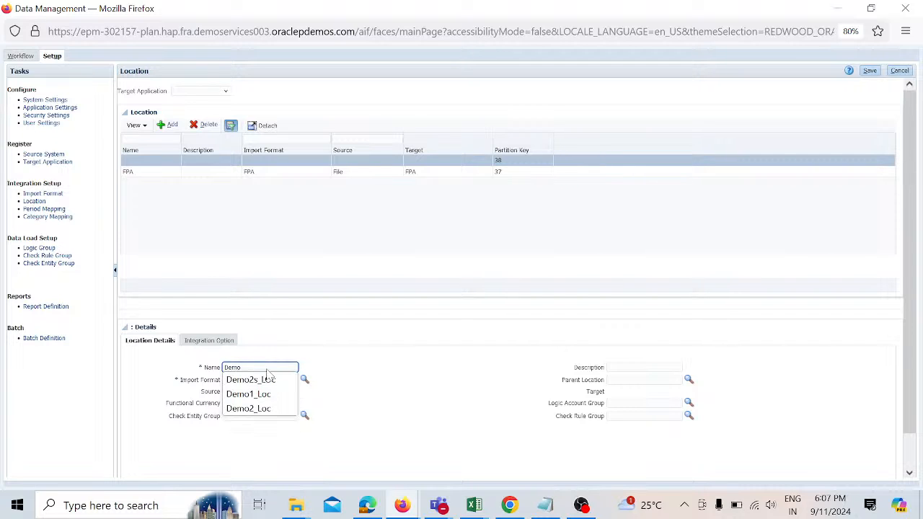
pyautogui.write('_Loc')
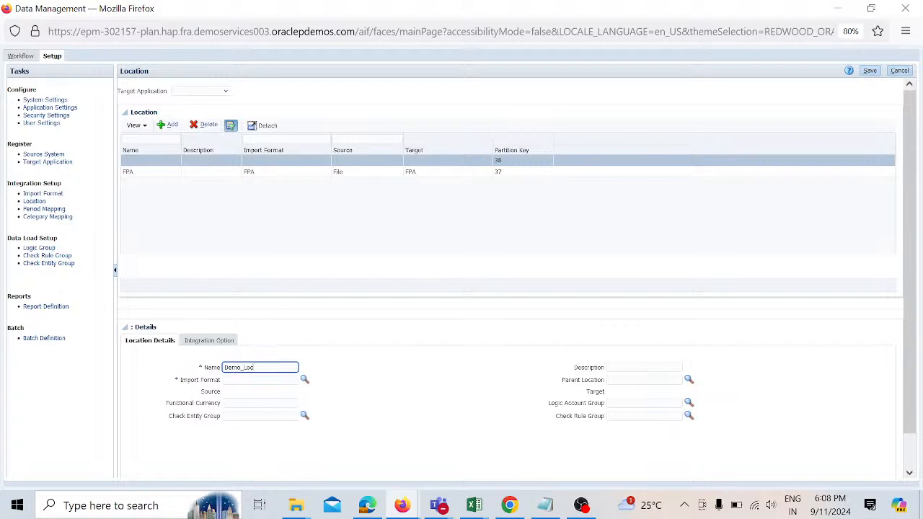
pyautogui.press('Tab')
pyautogui.click(304, 380)
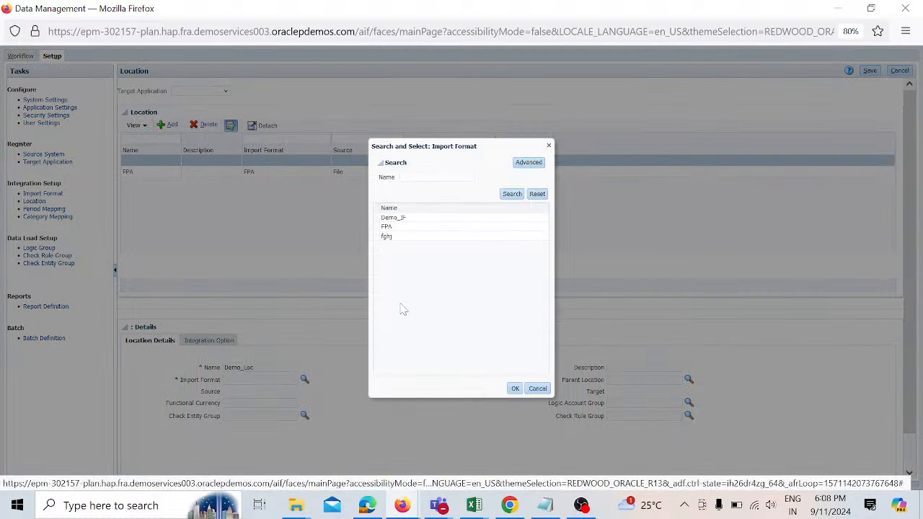
pyautogui.click(437, 218)
pyautogui.click(515, 388)
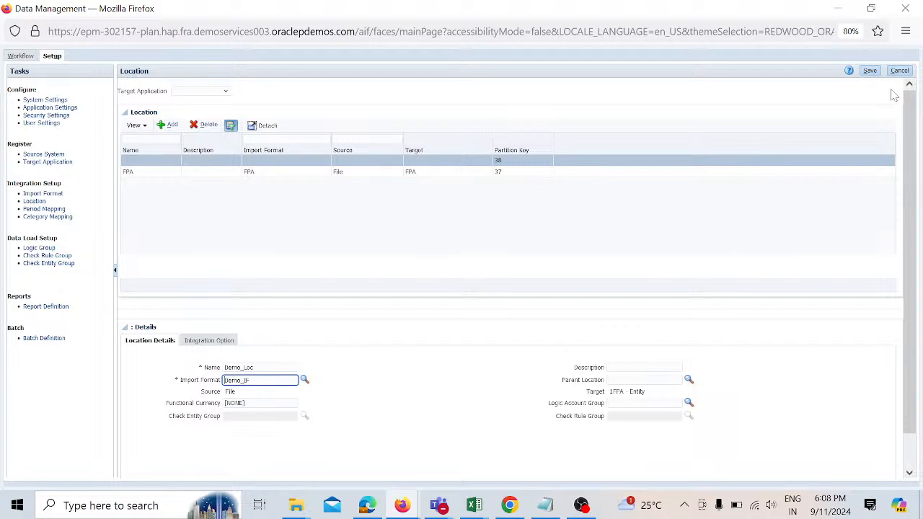
pyautogui.click(872, 71)
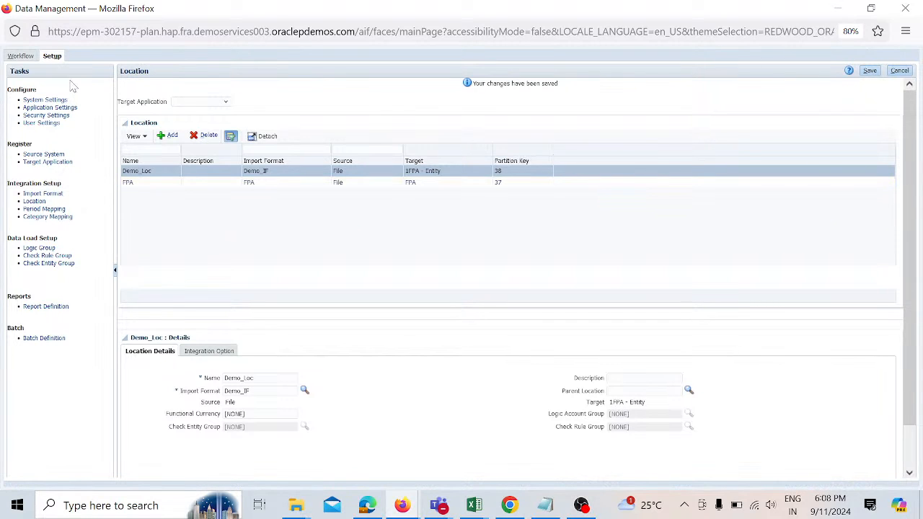
# Step: Open Data Load Mapping and change the point-of-view period for Demo_Loc to Sep 24
pyautogui.click(22, 56)
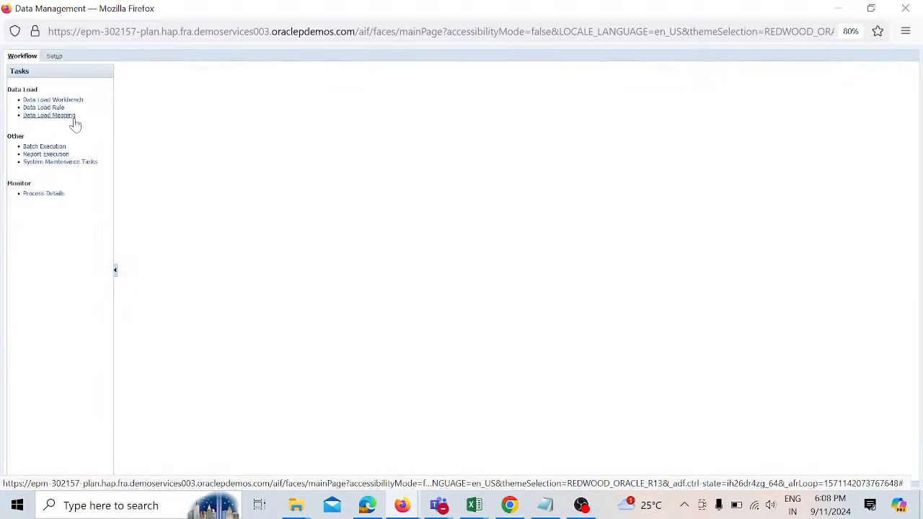
pyautogui.click(67, 115)
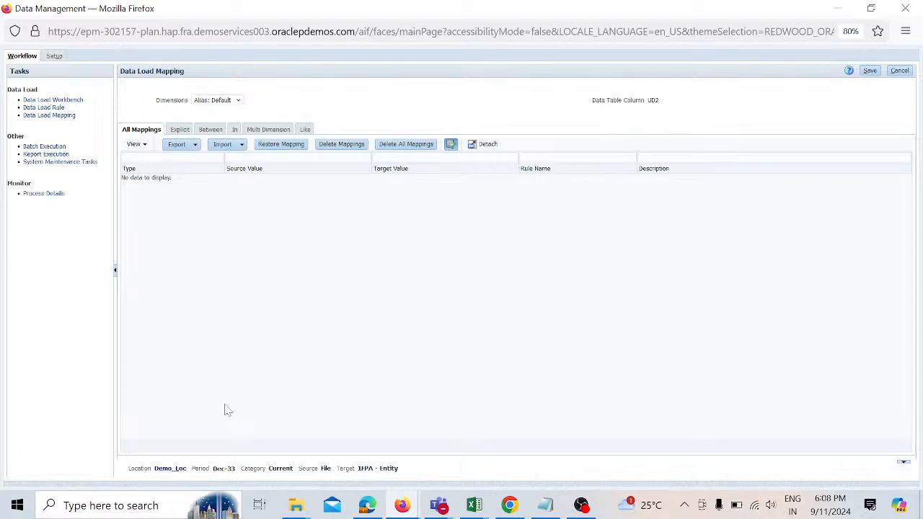
pyautogui.click(158, 472)
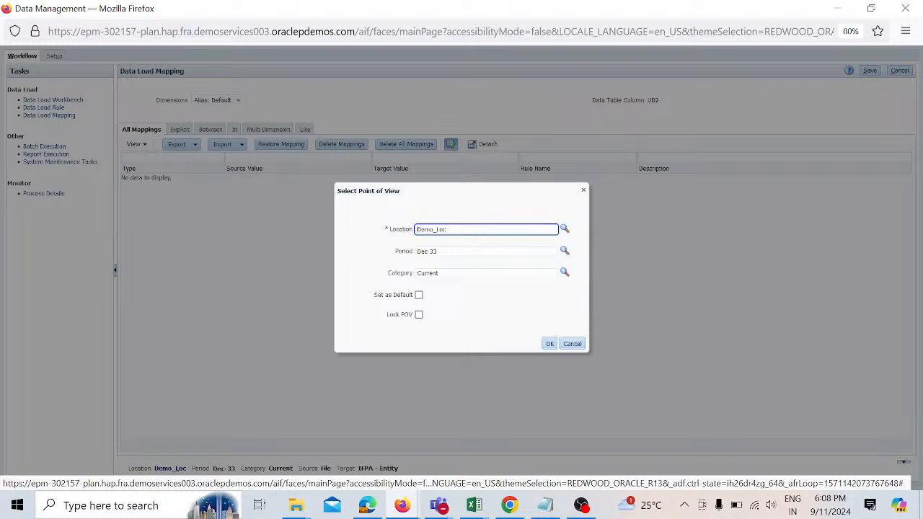
pyautogui.click(469, 251)
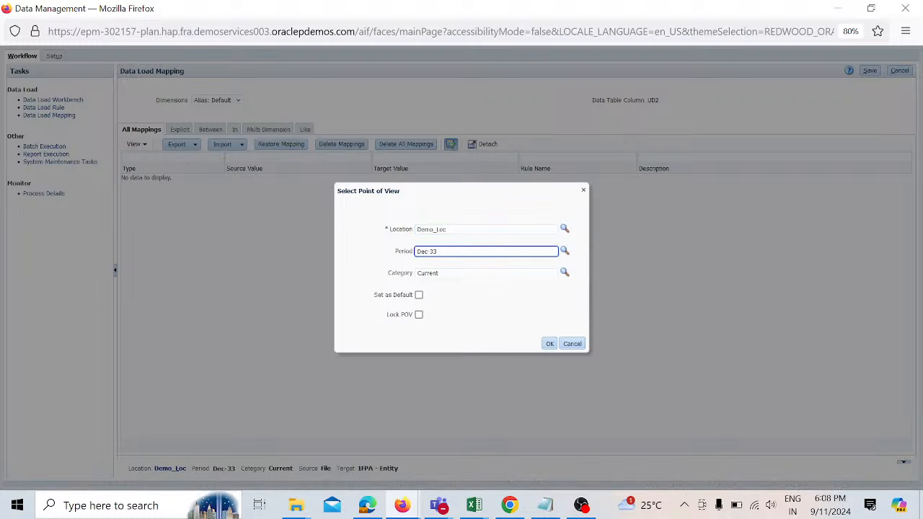
pyautogui.press('BackSpace')
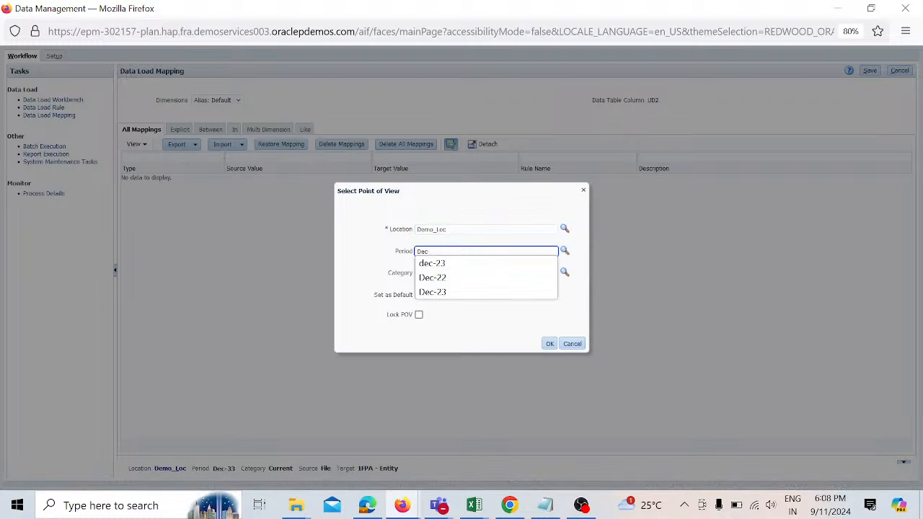
pyautogui.press('BackSpace')
pyautogui.press('BackSpace')
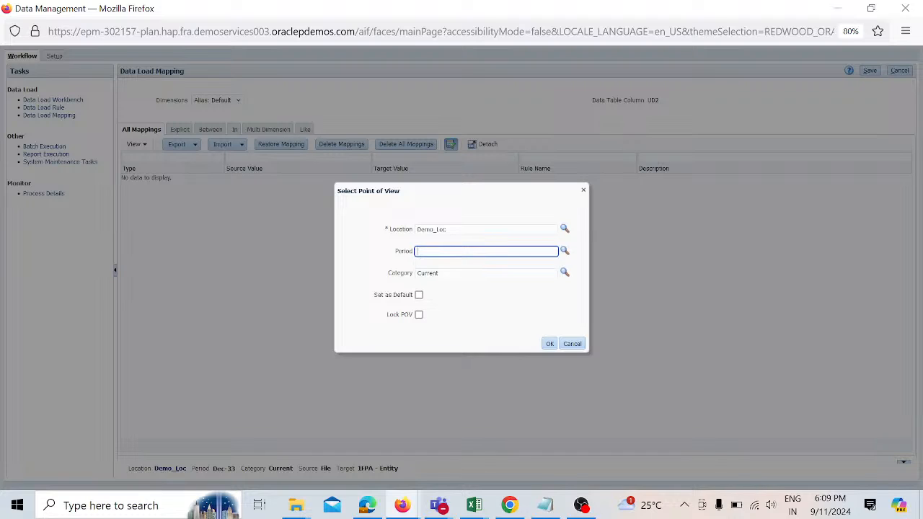
pyautogui.write('Sep 2')
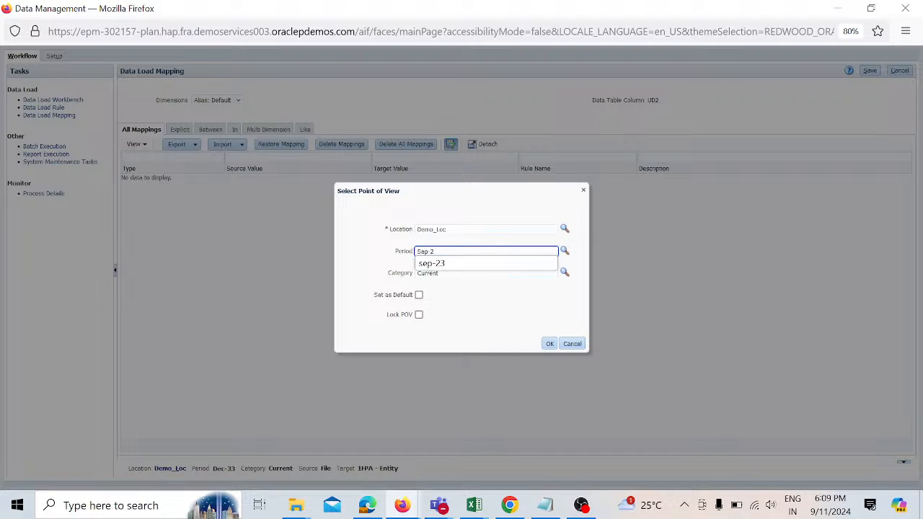
pyautogui.write('4')
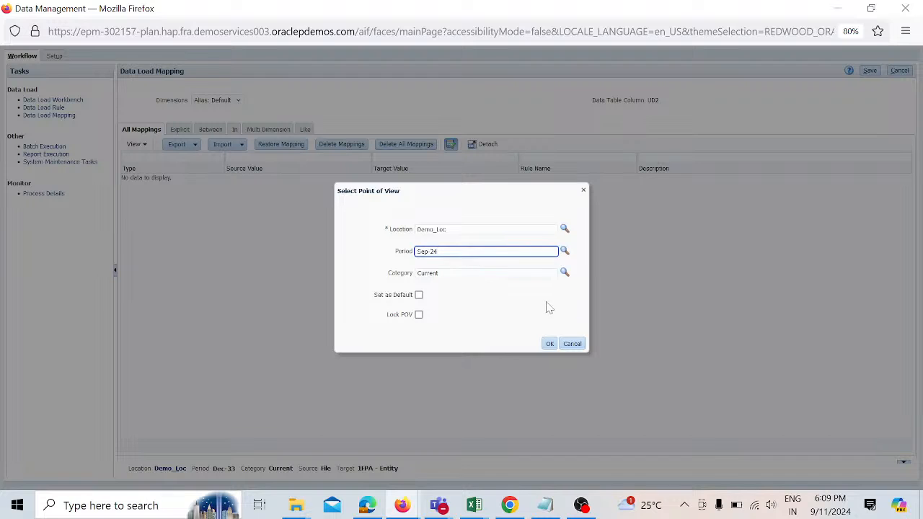
pyautogui.press('Tab')
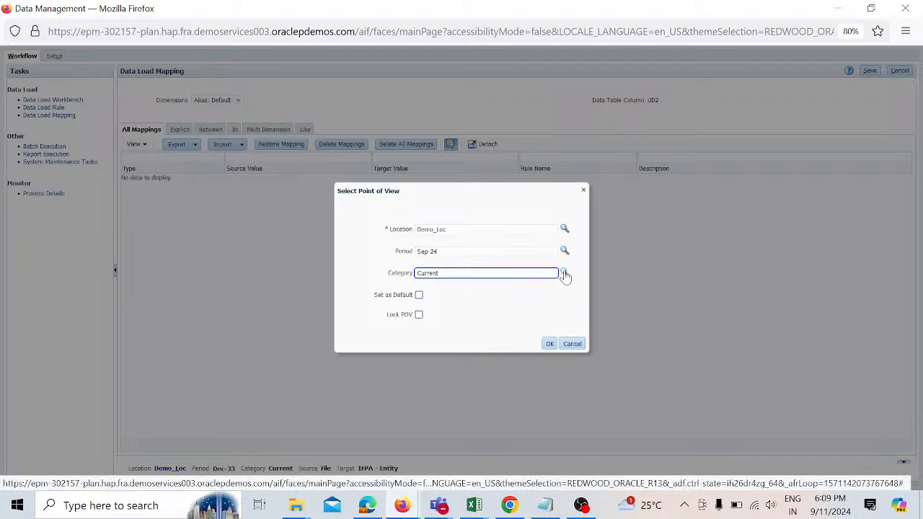
# Step: Pick Current as the point-of-view category and confirm the point of view
pyautogui.click(564, 273)
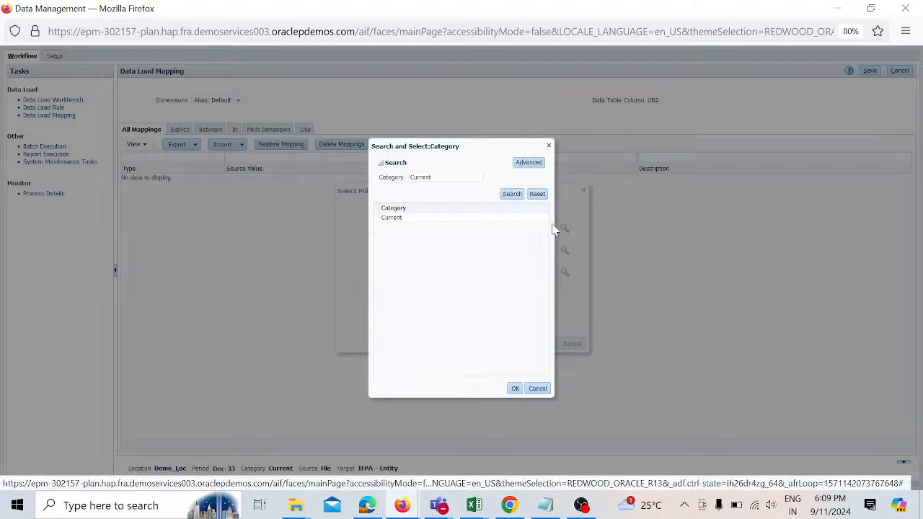
pyautogui.click(541, 197)
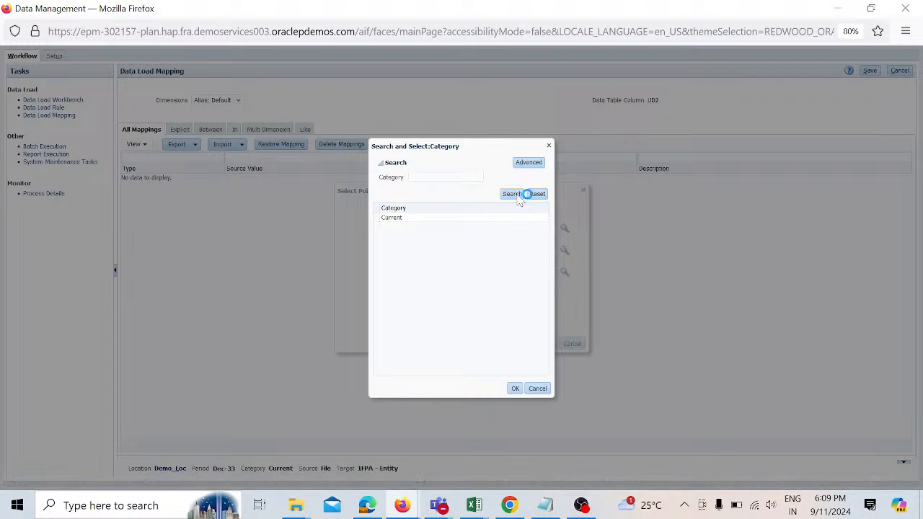
pyautogui.click(495, 219)
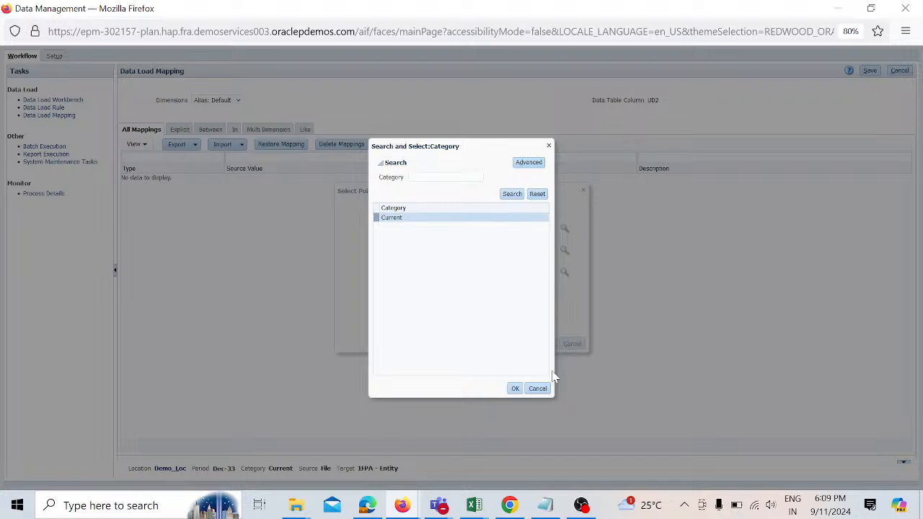
pyautogui.click(515, 388)
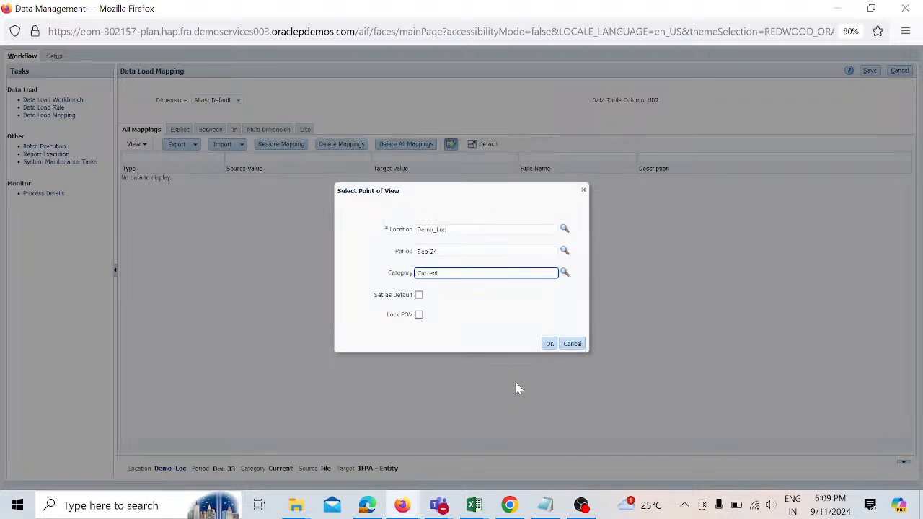
pyautogui.click(551, 344)
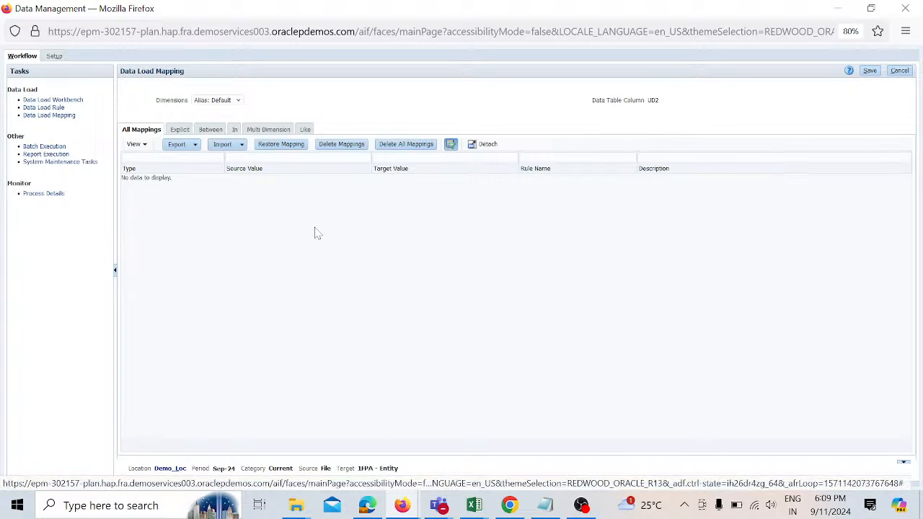
# Step: Add a Like mapping for the Alias: Default dimension from source * to target * with rule name R1, and save it
pyautogui.click(305, 130)
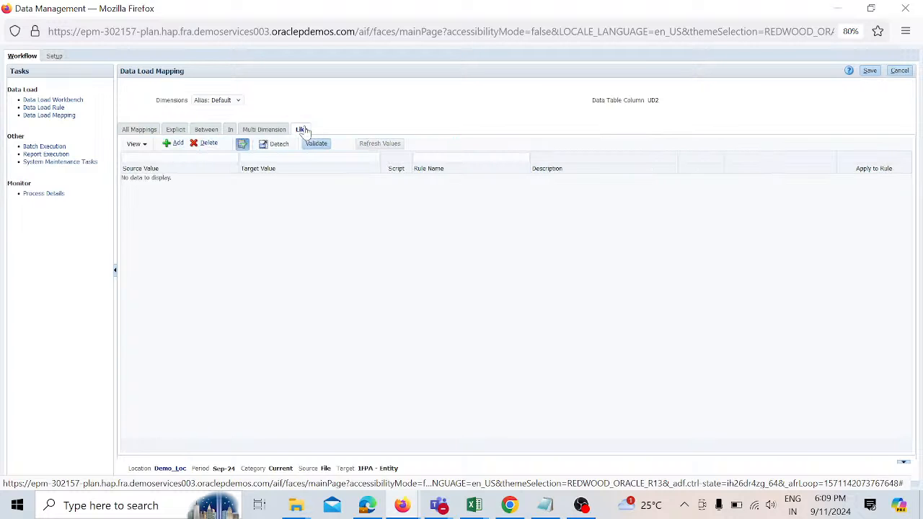
pyautogui.click(177, 144)
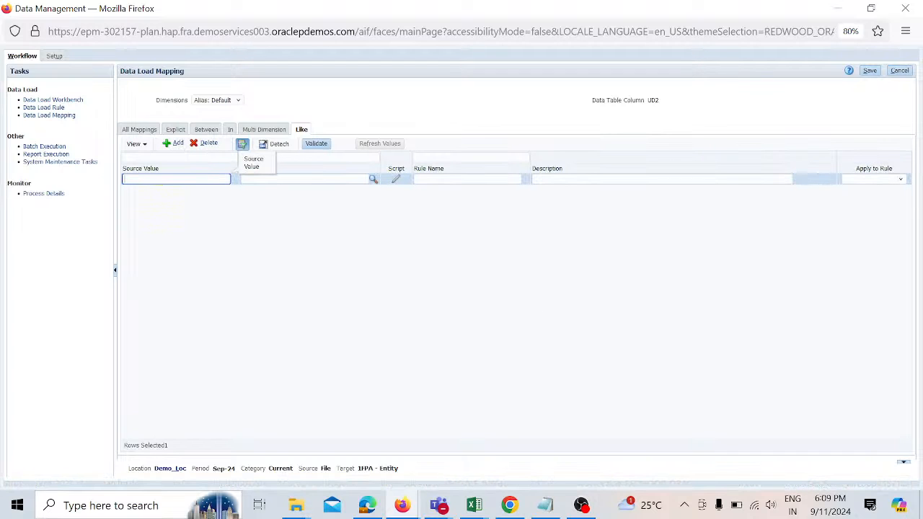
pyautogui.write('*')
pyautogui.press('Tab')
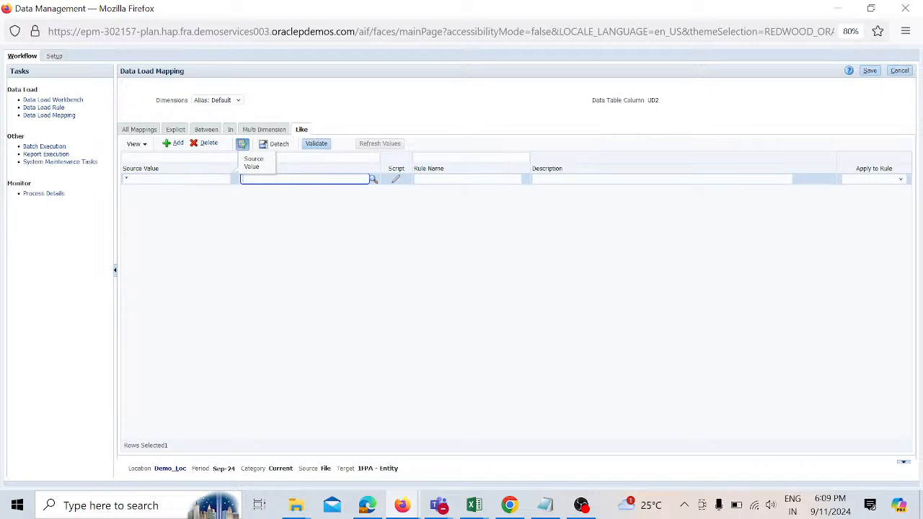
pyautogui.write('*')
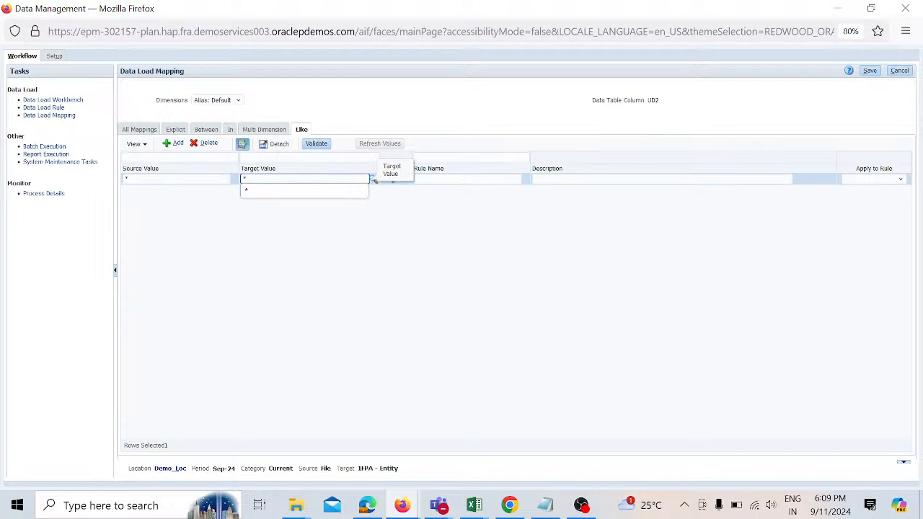
pyautogui.press('Tab')
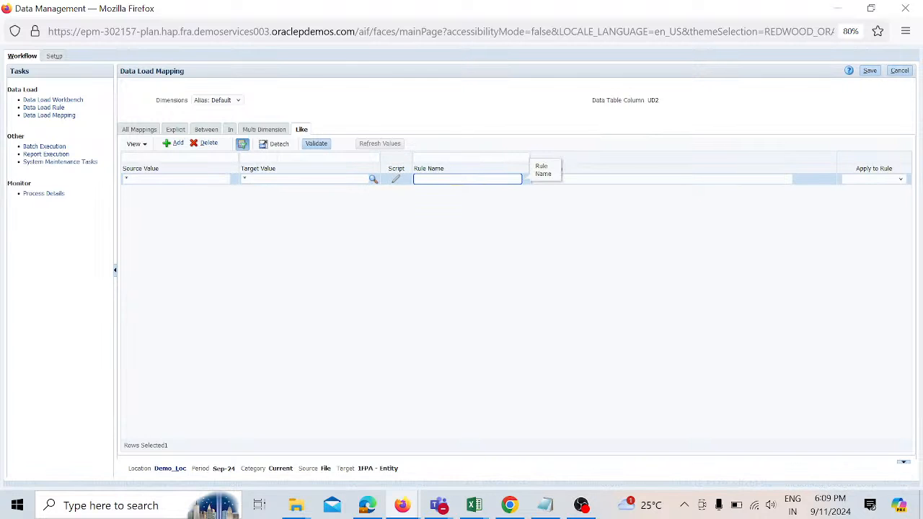
pyautogui.write('R')
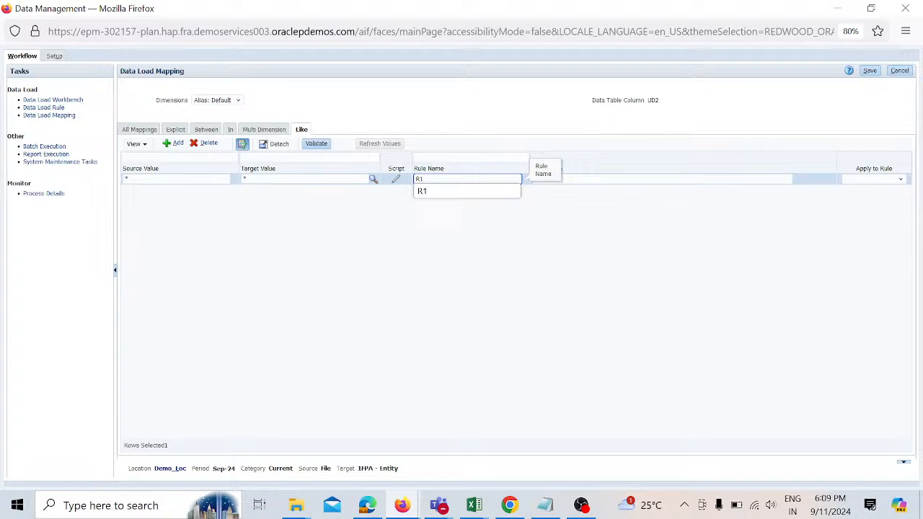
pyautogui.write('1')
pyautogui.press('Tab')
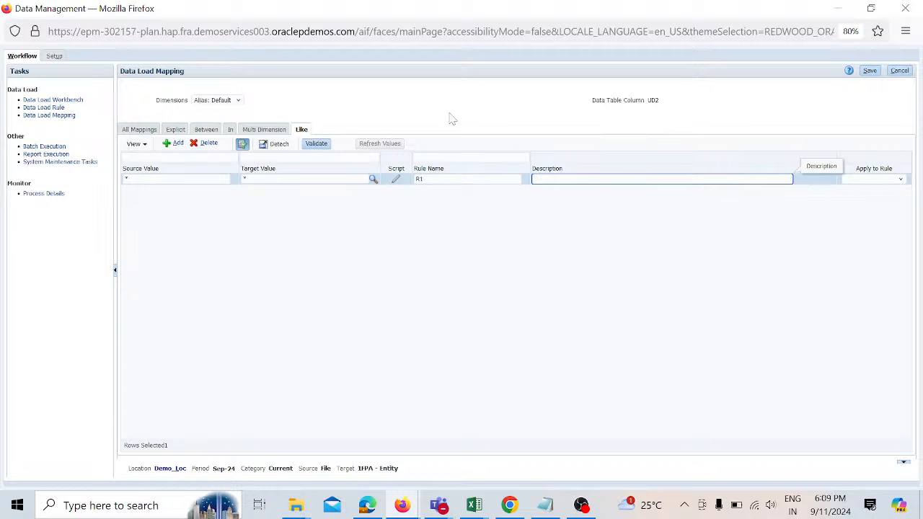
pyautogui.click(870, 72)
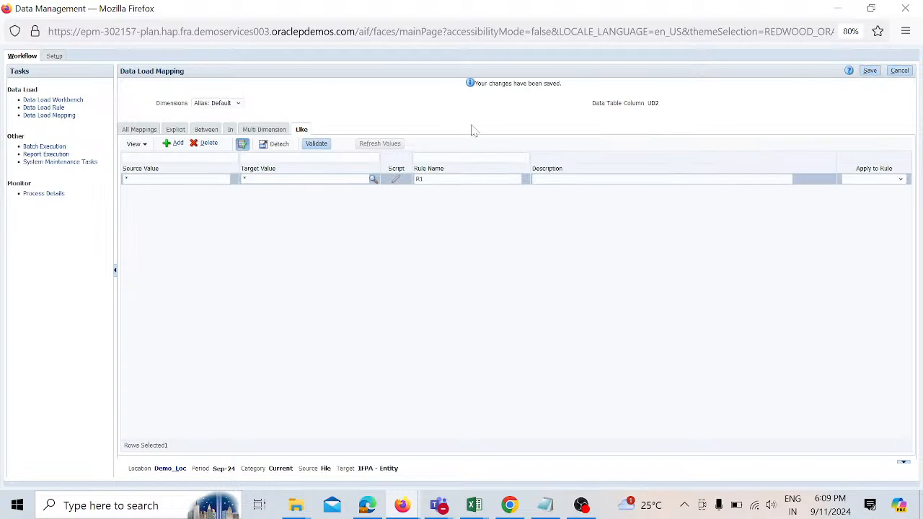
# Step: Switch to the Data Storage dimension and add a Like mapping from * to * named R2, then save
pyautogui.click(238, 104)
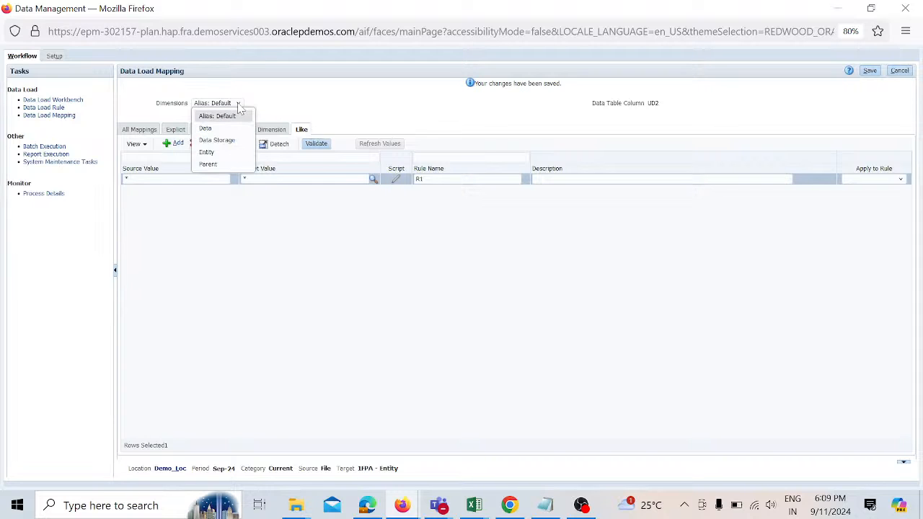
pyautogui.click(217, 140)
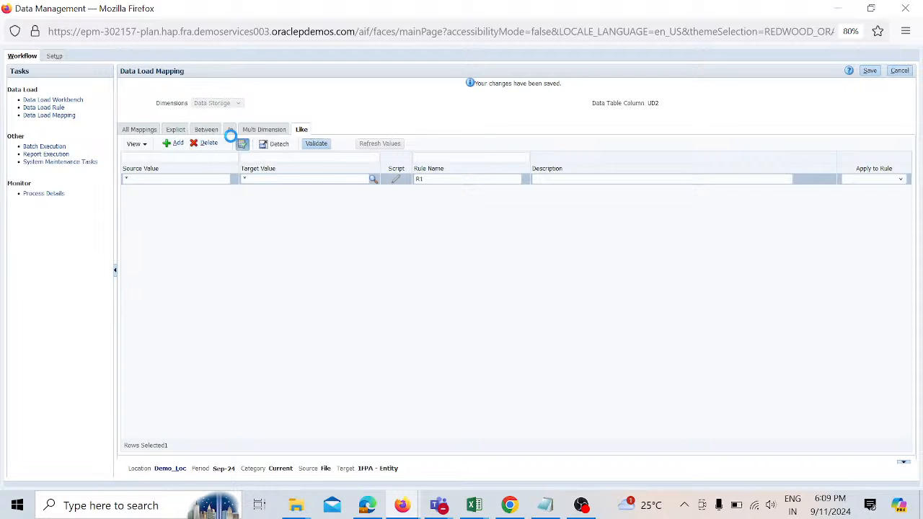
pyautogui.click(177, 144)
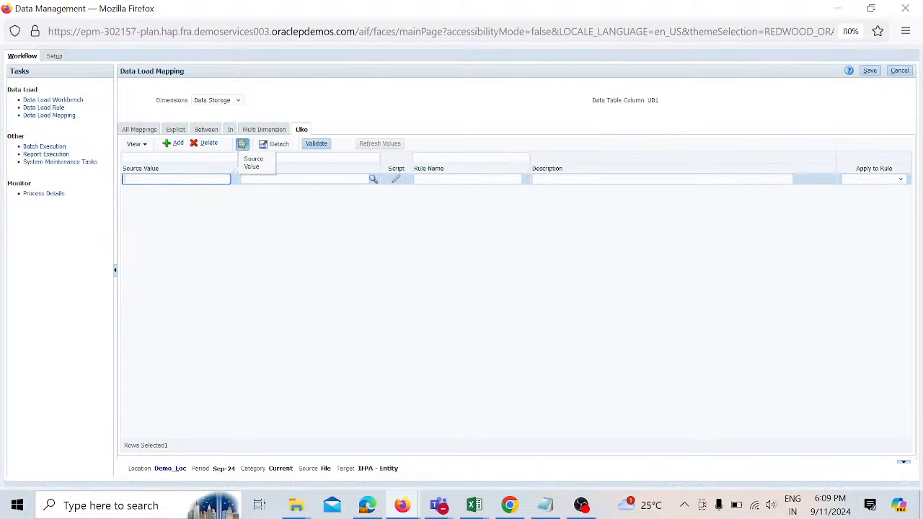
pyautogui.write('*')
pyautogui.press('Tab')
pyautogui.write('*')
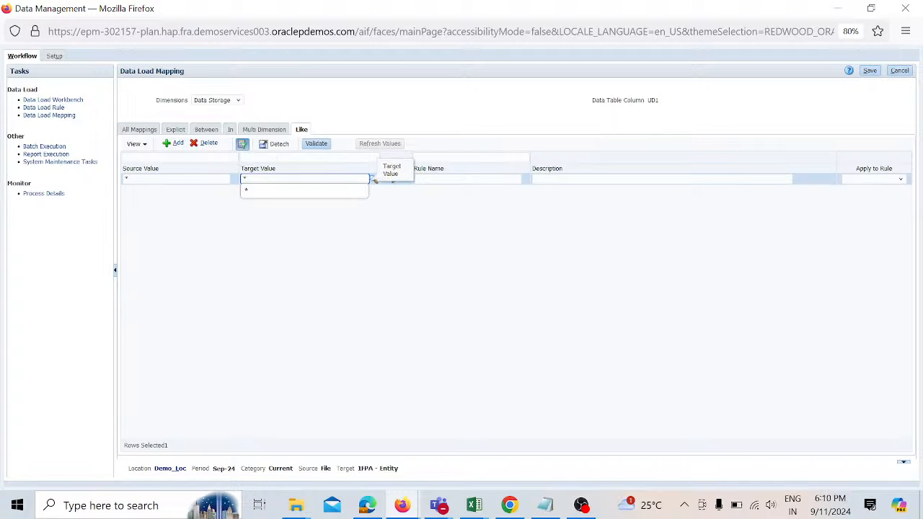
pyautogui.press('Tab')
pyautogui.press('Tab')
pyautogui.write('R')
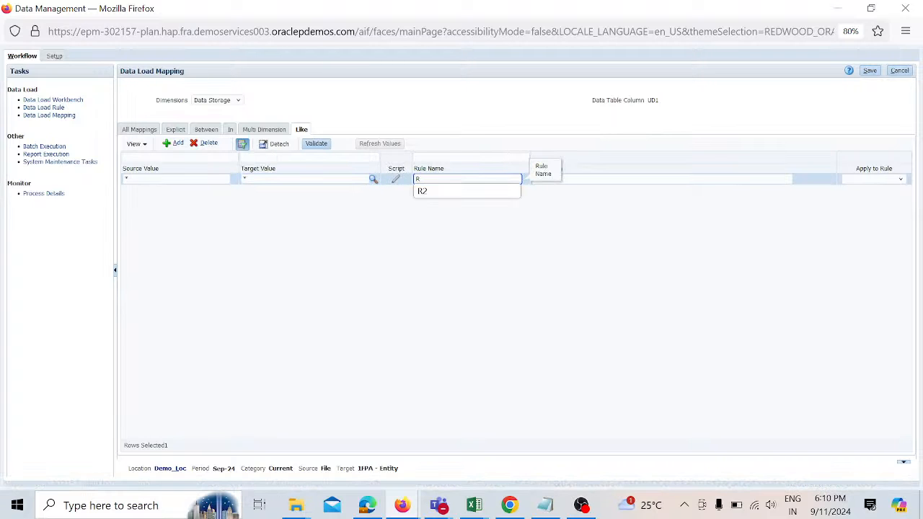
pyautogui.write('2')
pyautogui.click(872, 71)
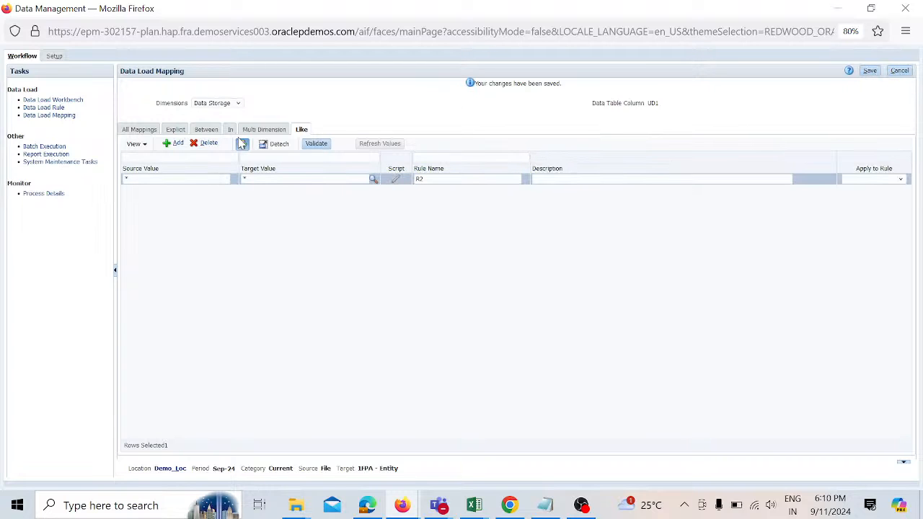
# Step: Switch to the Entity dimension and add a Like mapping from * to * named R3, then save
pyautogui.click(238, 106)
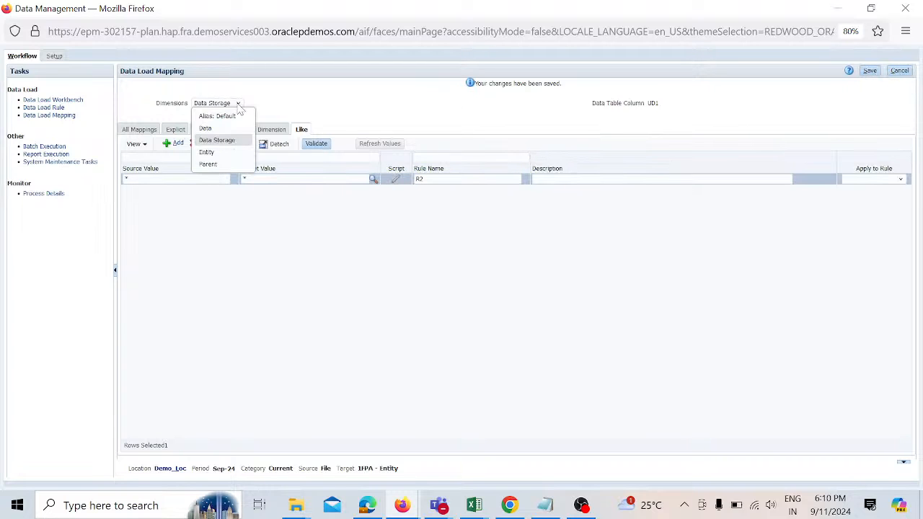
pyautogui.click(217, 152)
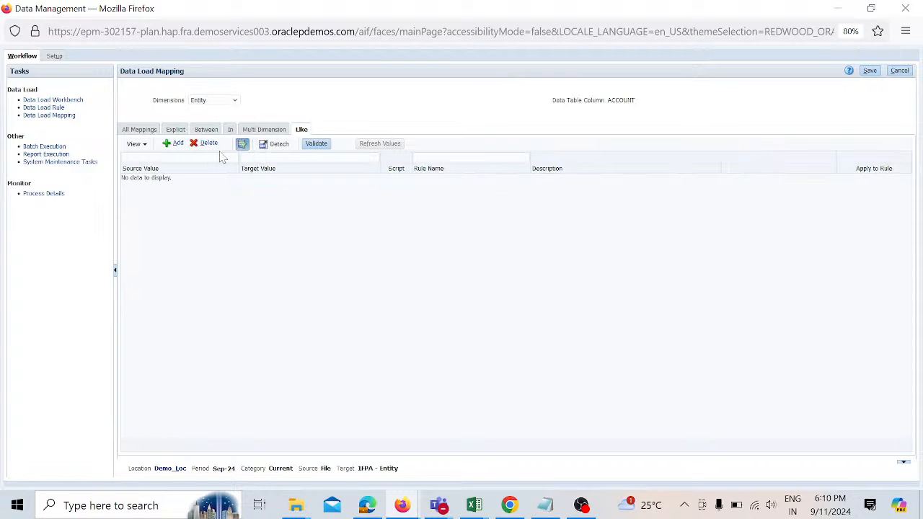
pyautogui.click(177, 143)
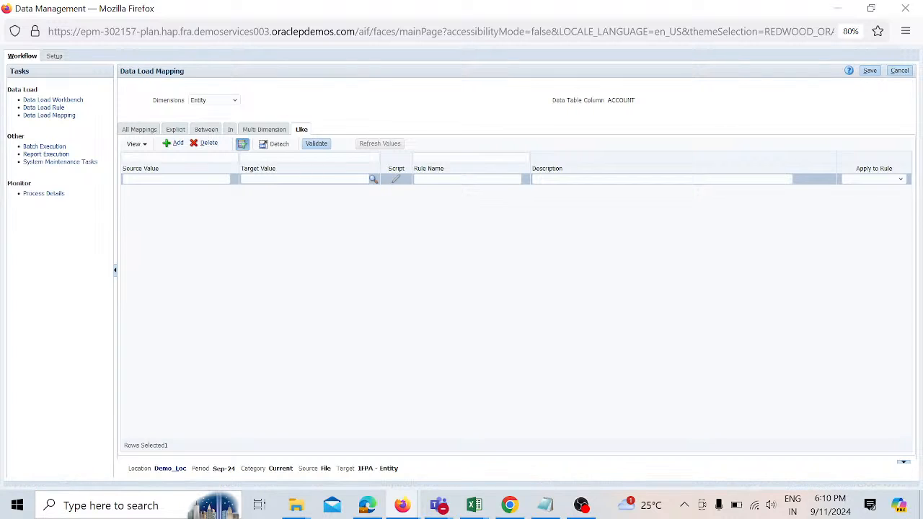
pyautogui.click(176, 179)
pyautogui.write('*')
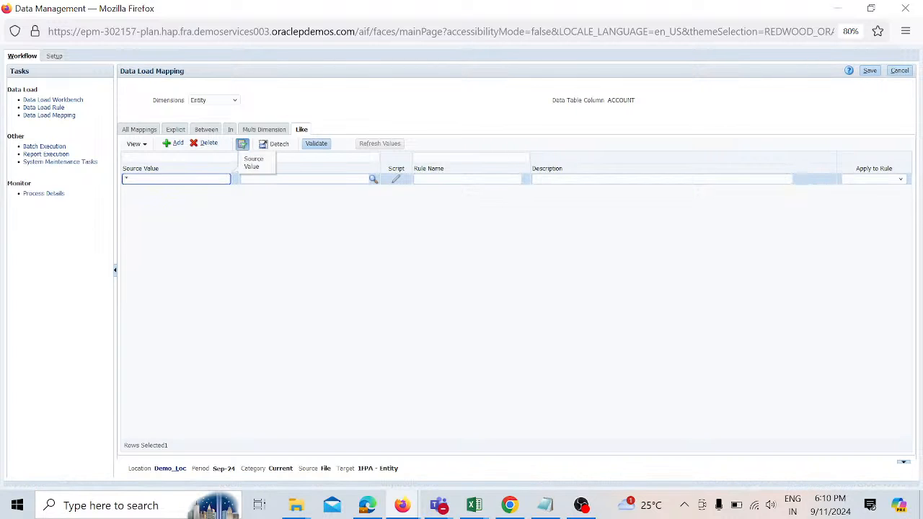
pyautogui.click(366, 179)
pyautogui.write('*')
pyautogui.press('Tab')
pyautogui.press('Tab')
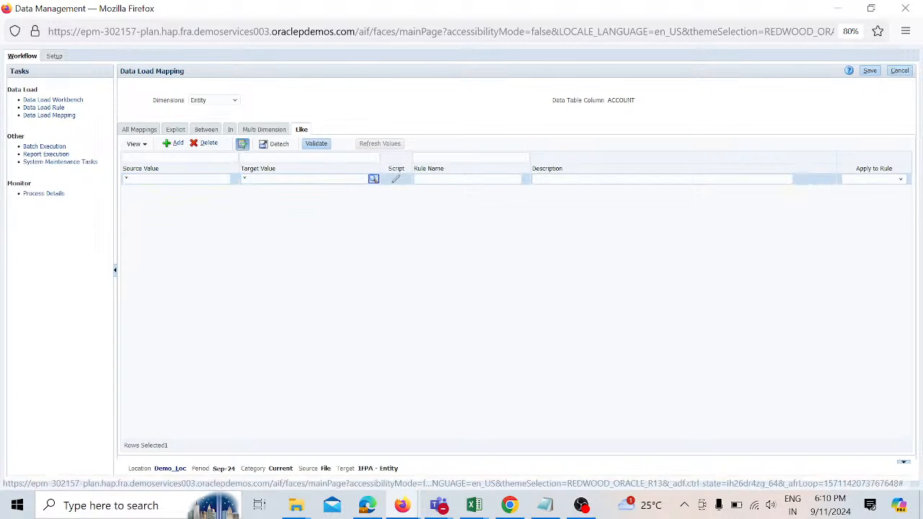
pyautogui.write('R3')
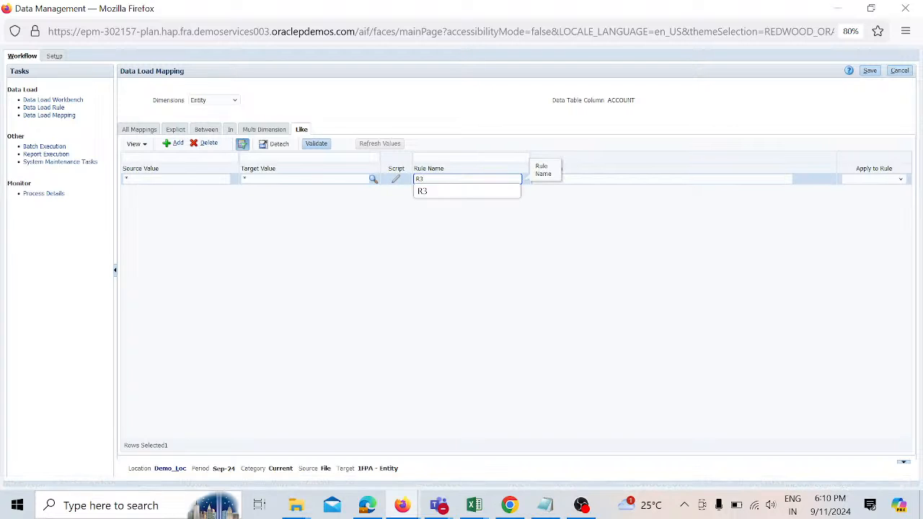
pyautogui.click(873, 71)
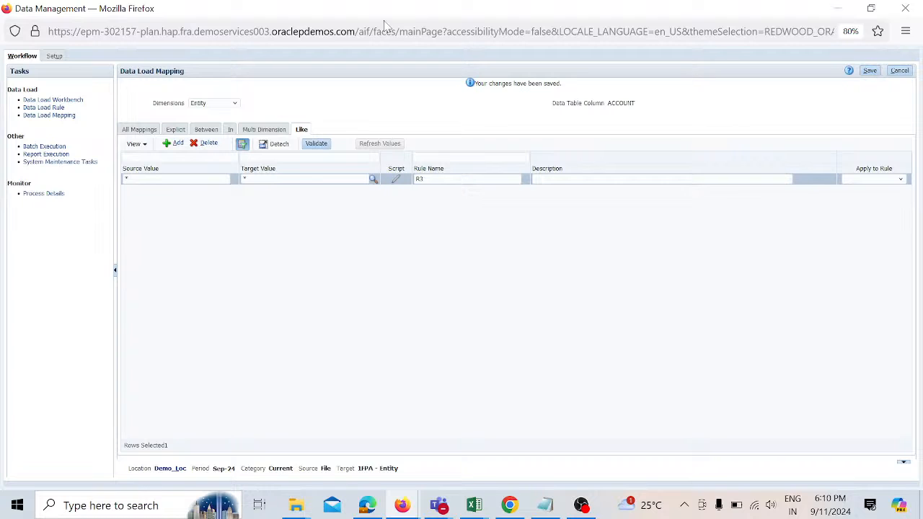
# Step: Switch to the Parent dimension and add a Like mapping from * to * named R4, then save
pyautogui.click(235, 103)
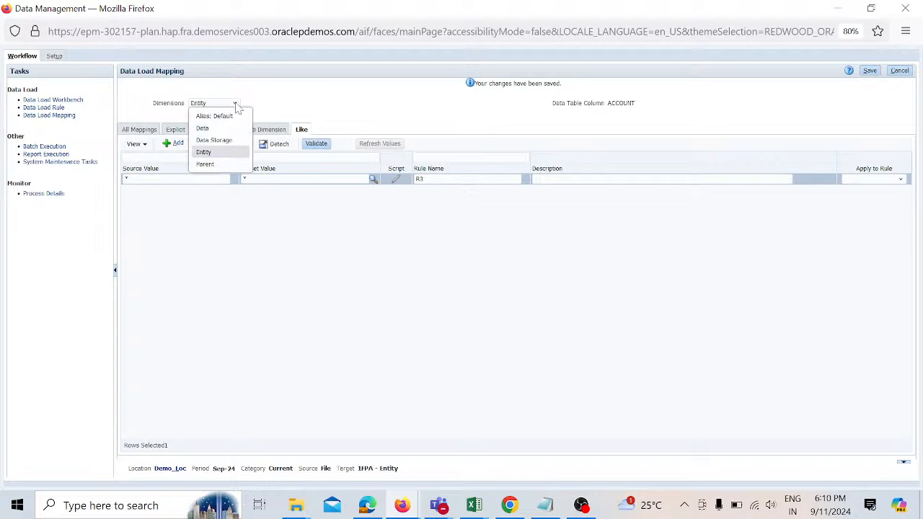
pyautogui.click(205, 164)
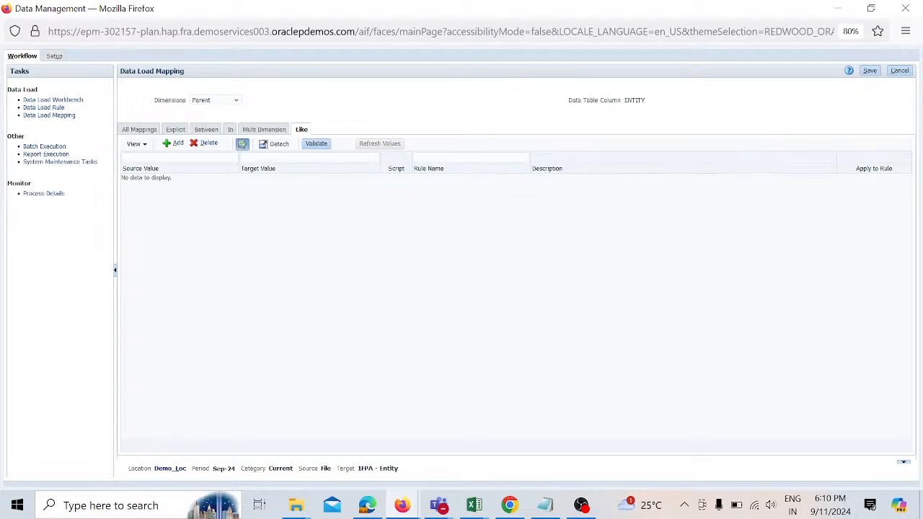
pyautogui.click(174, 143)
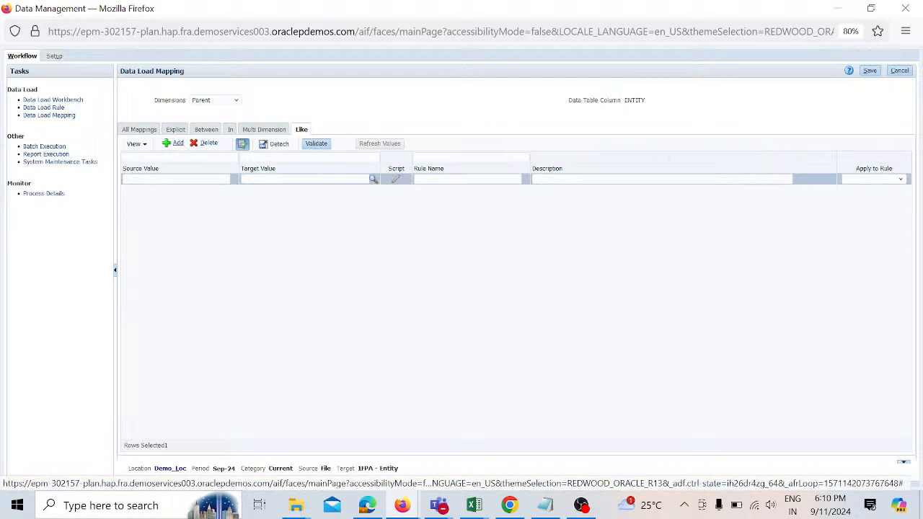
pyautogui.click(176, 179)
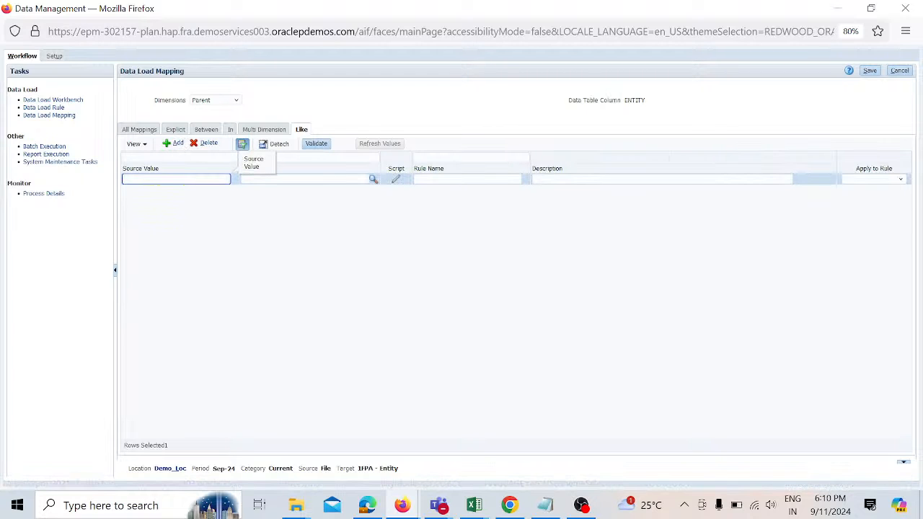
pyautogui.write('*')
pyautogui.press('Tab')
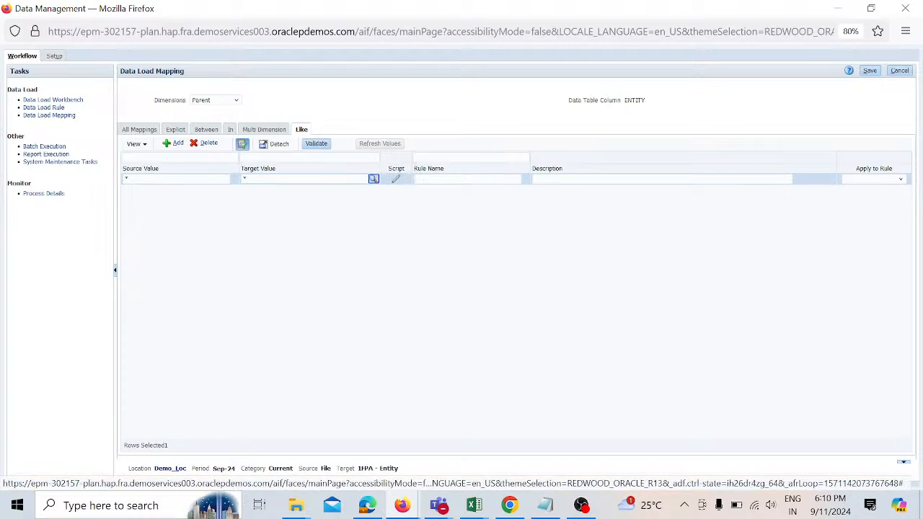
pyautogui.click(518, 179)
pyautogui.write('R4')
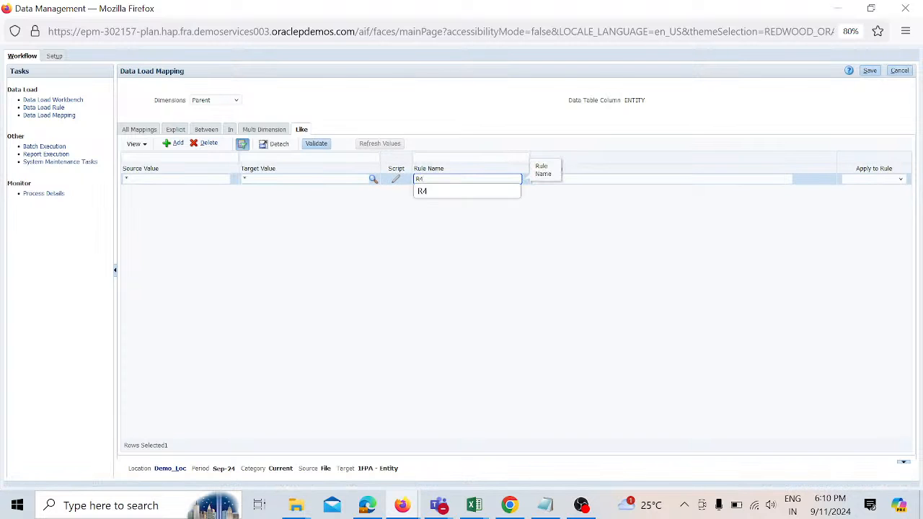
pyautogui.click(705, 118)
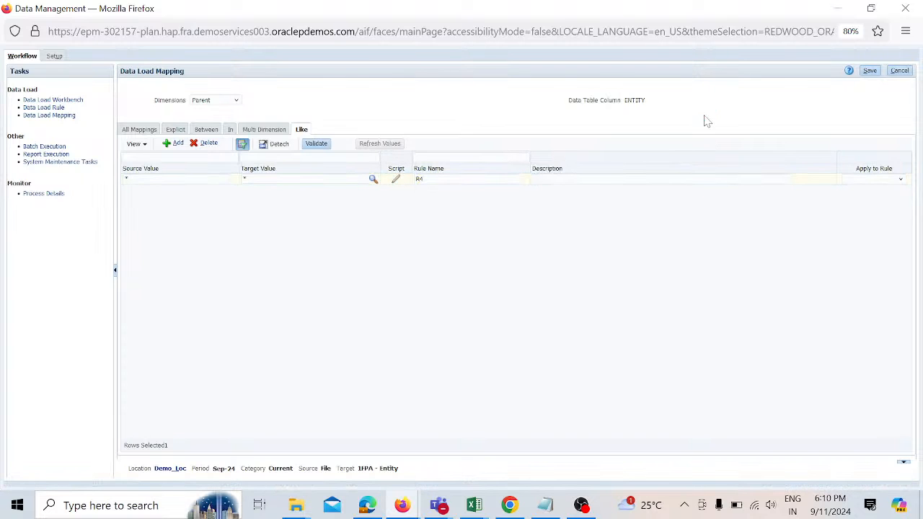
pyautogui.click(870, 71)
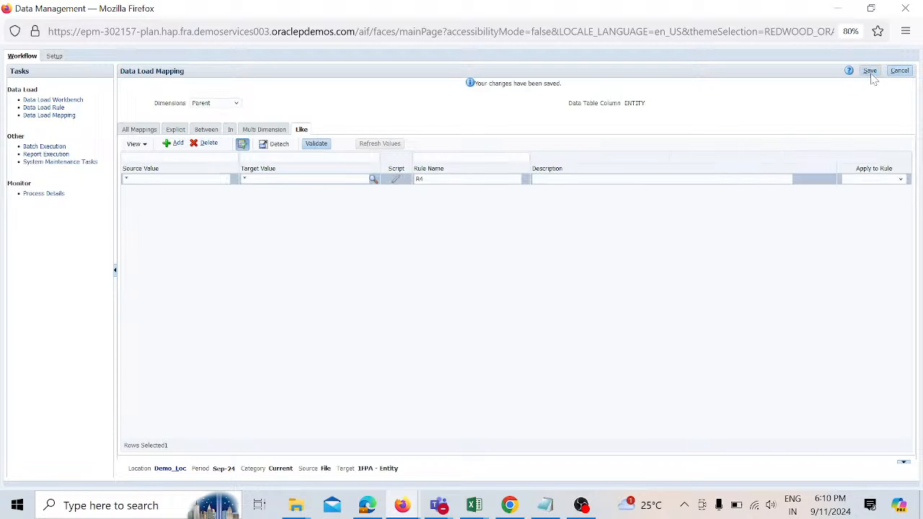
# Step: Open Data Load Rule and add a new rule named Demo_dlr with category Current
pyautogui.click(62, 108)
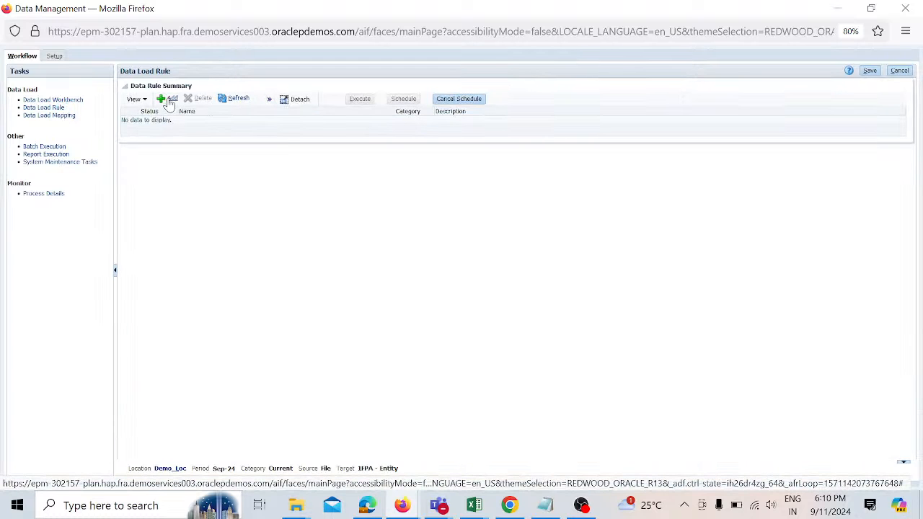
pyautogui.click(169, 101)
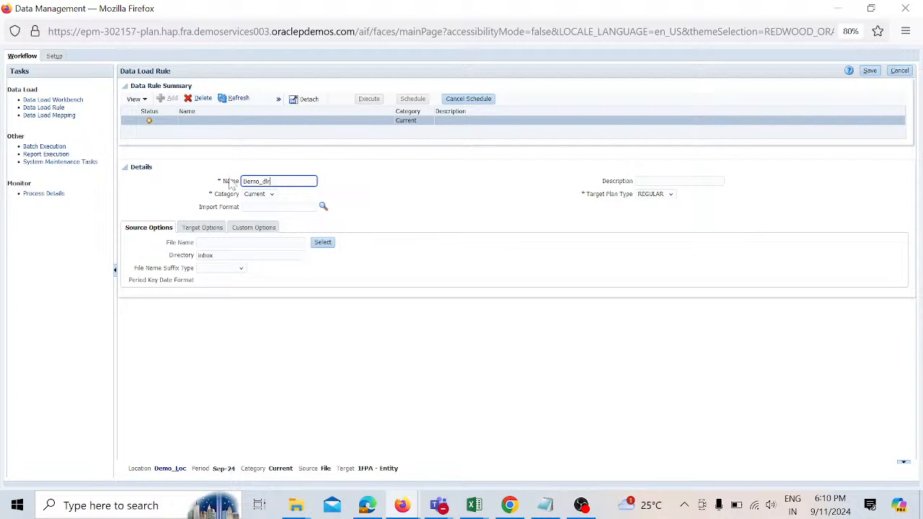
pyautogui.click(274, 196)
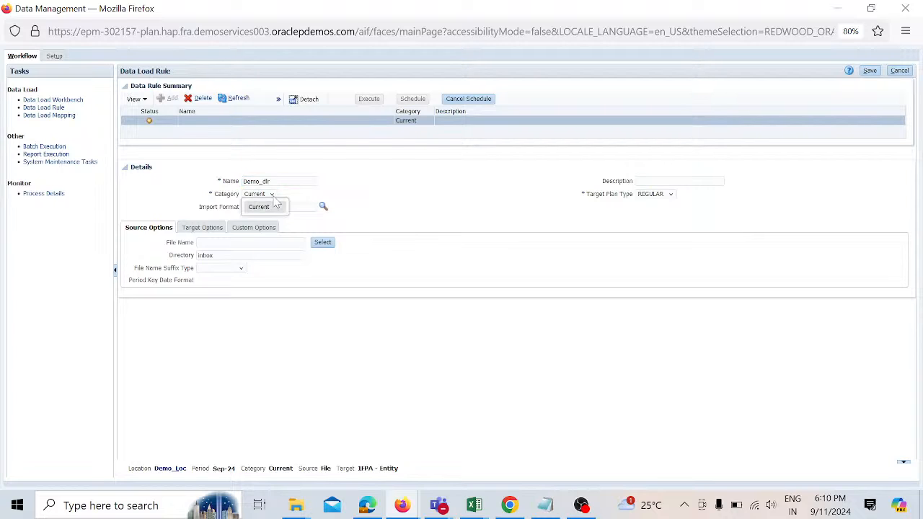
pyautogui.click(274, 209)
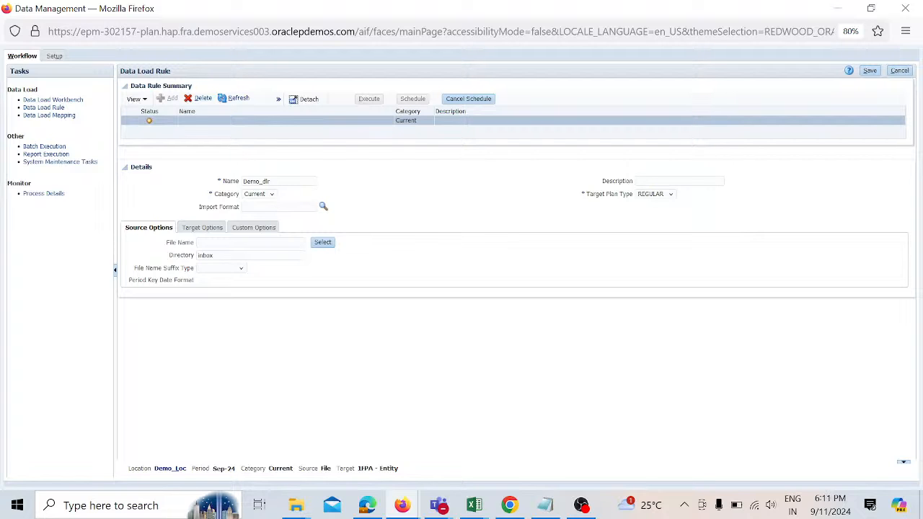
# Step: Set the rule's import format to Demo_IF, save the rule, and keep REGULAR as the target plan type
pyautogui.click(278, 206)
pyautogui.click(323, 207)
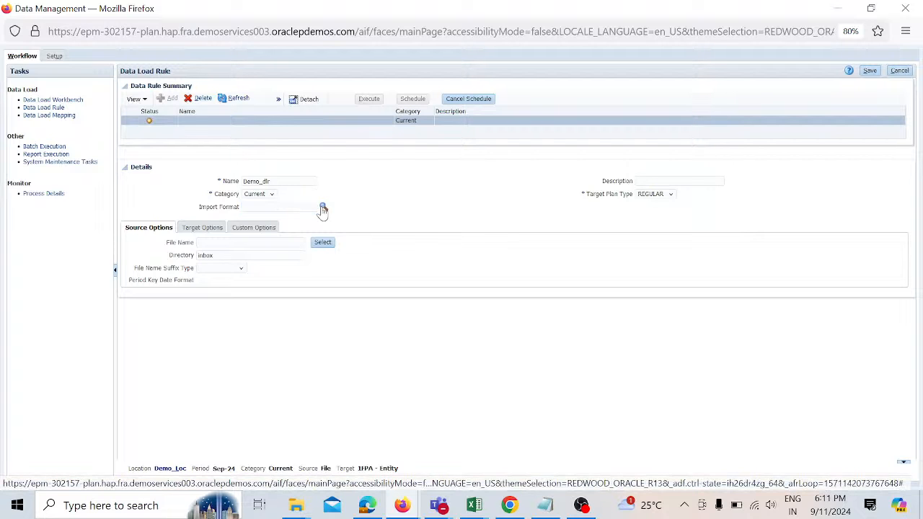
pyautogui.click(393, 204)
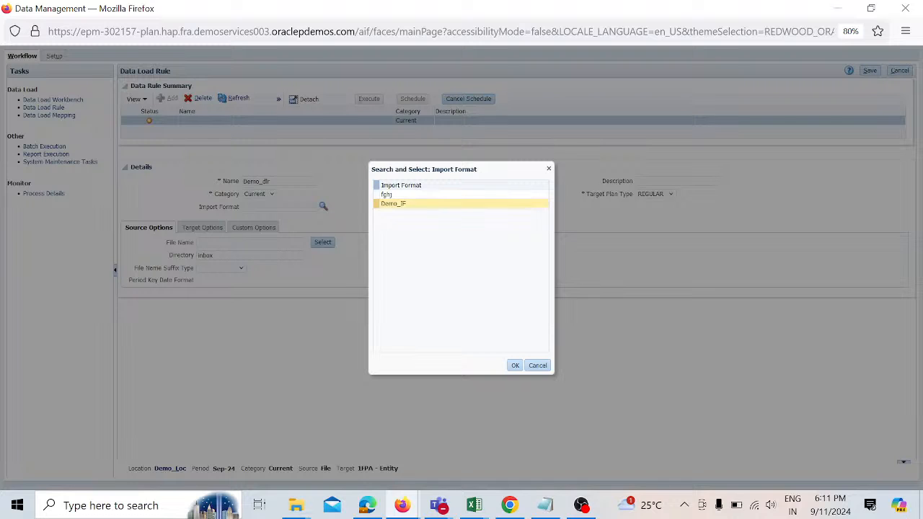
pyautogui.click(514, 365)
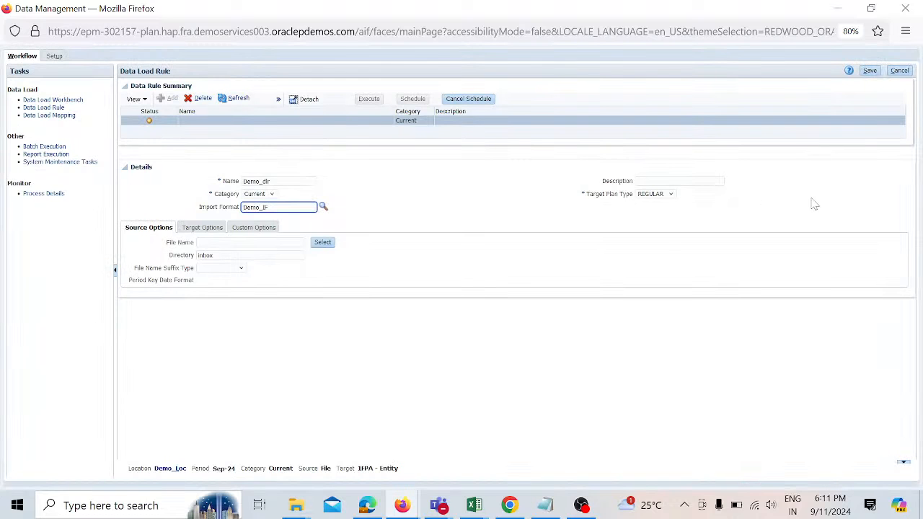
pyautogui.click(870, 71)
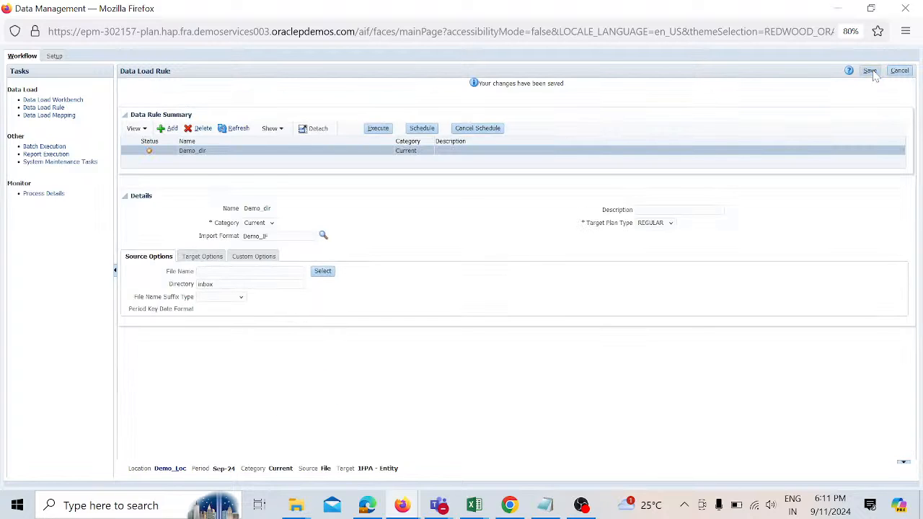
pyautogui.click(672, 224)
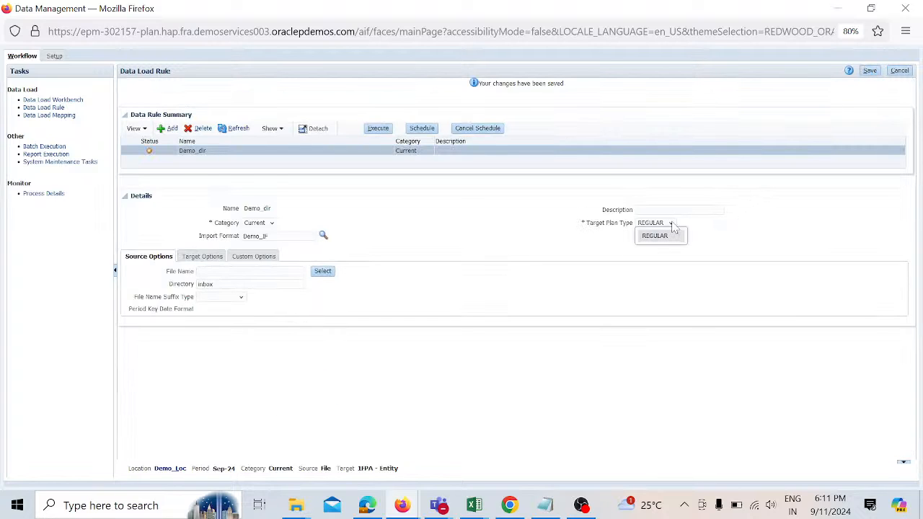
pyautogui.click(673, 238)
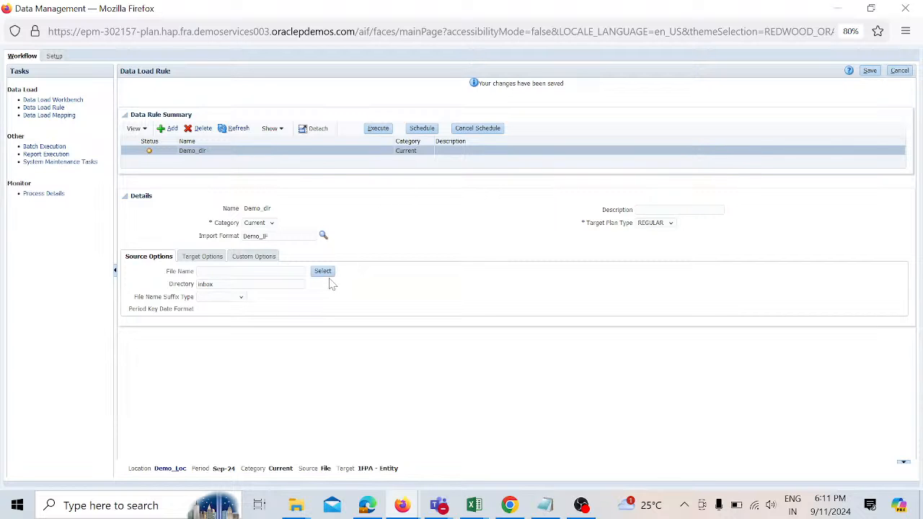
# Step: Review the entity rows in the DM_FPAEntity spreadsheet in Excel, close it, and return to the browser
pyautogui.moveTo(468, 508)
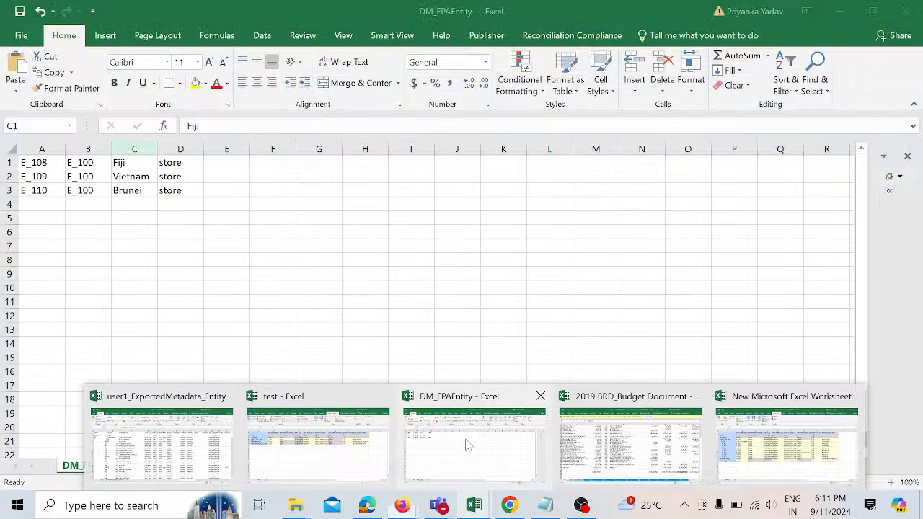
pyautogui.click(465, 442)
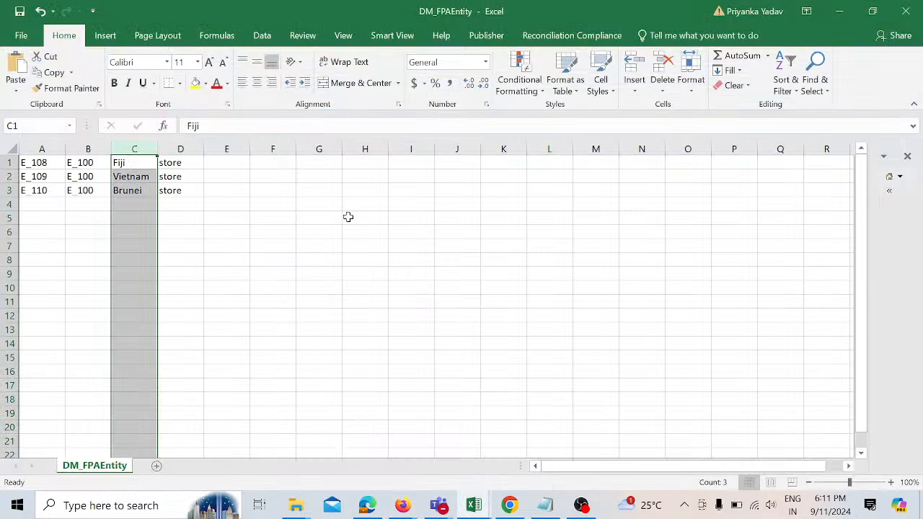
pyautogui.click(471, 289)
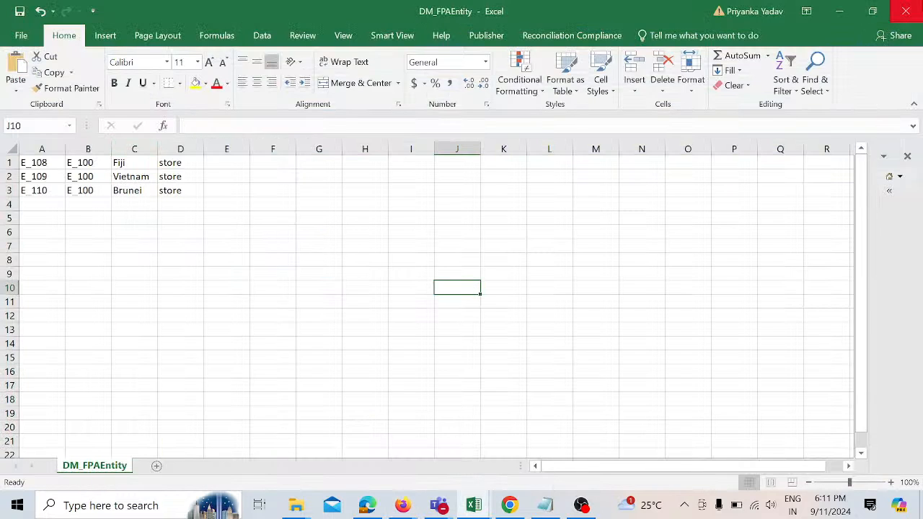
pyautogui.click(905, 11)
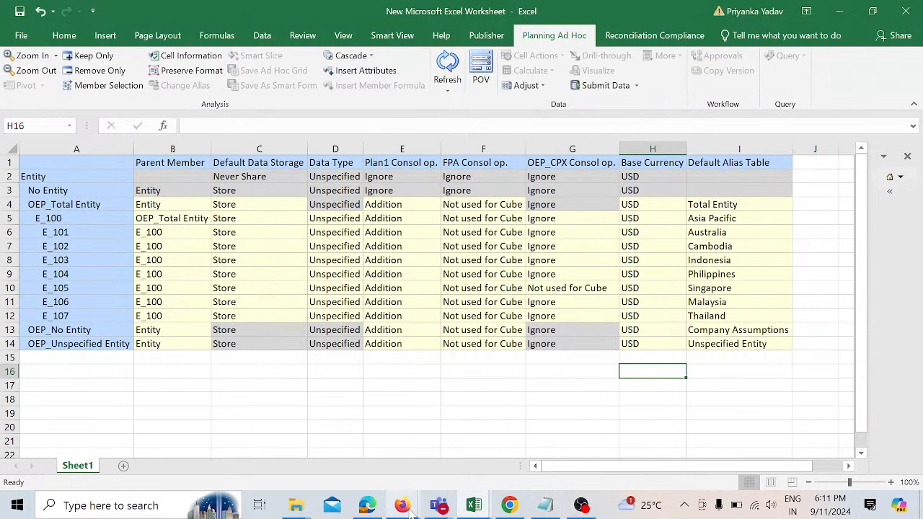
pyautogui.moveTo(402, 505)
pyautogui.click(429, 478)
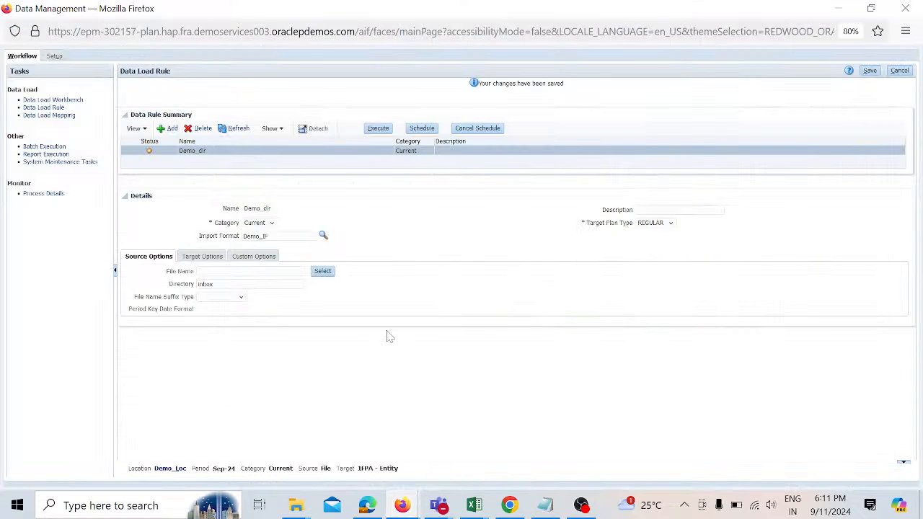
# Step: Upload DM_FPAEntity.csv from the Desktop to the inbox and select it as the rule's source file
pyautogui.click(323, 273)
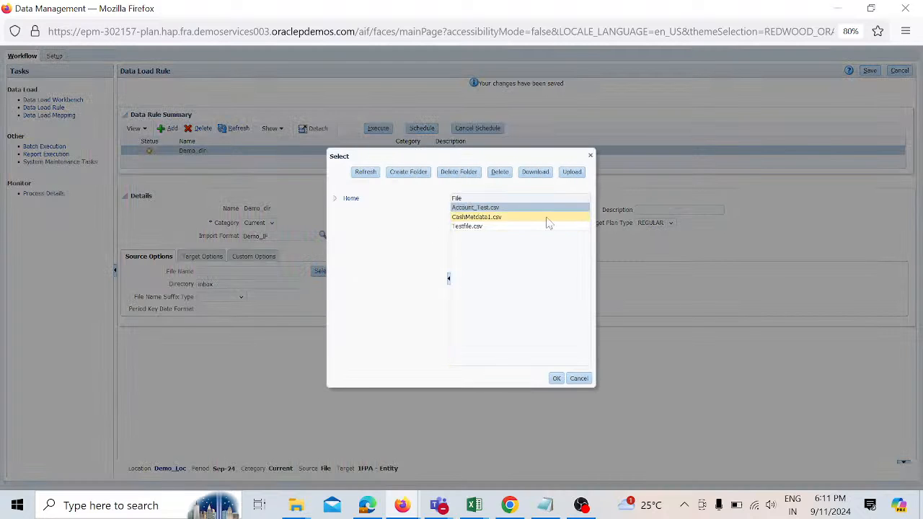
pyautogui.click(567, 173)
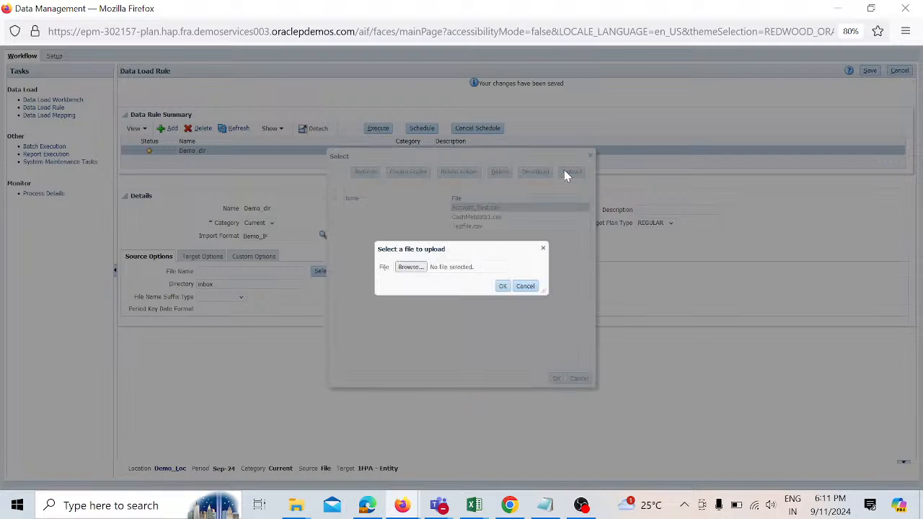
pyautogui.click(408, 267)
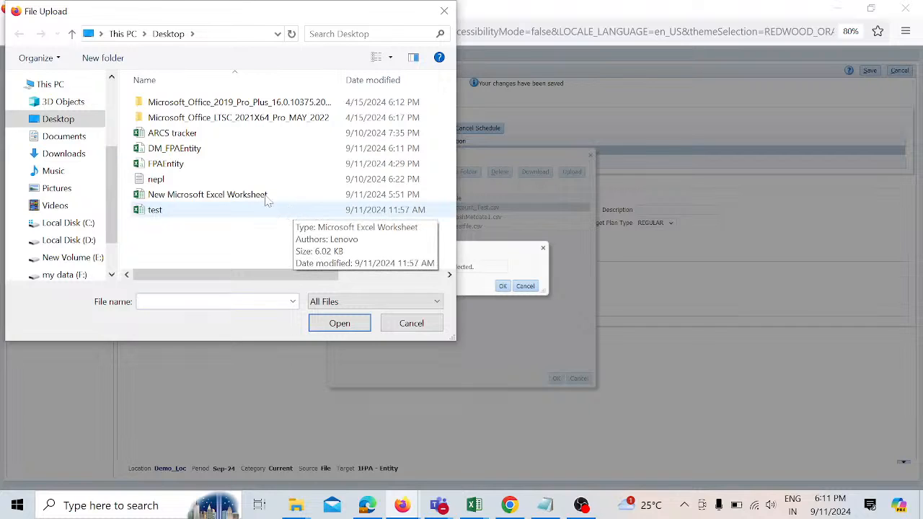
pyautogui.click(232, 150)
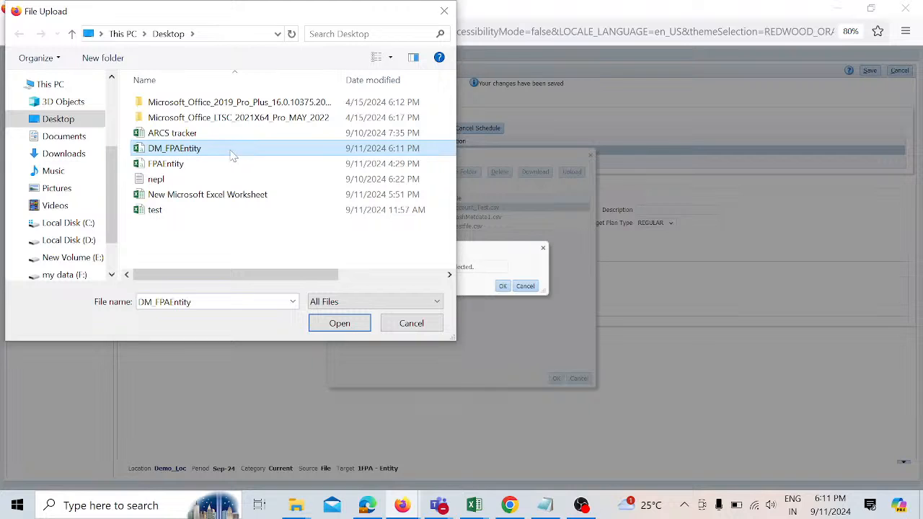
pyautogui.click(323, 323)
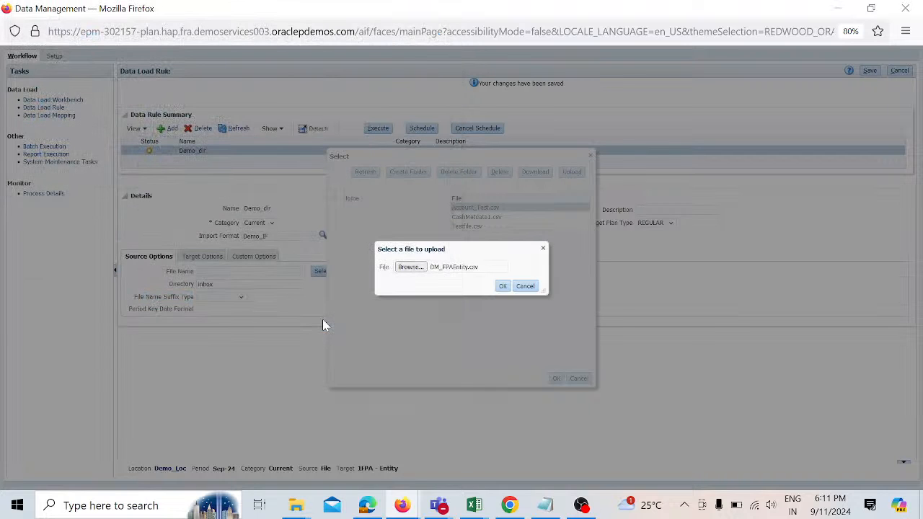
pyautogui.click(502, 286)
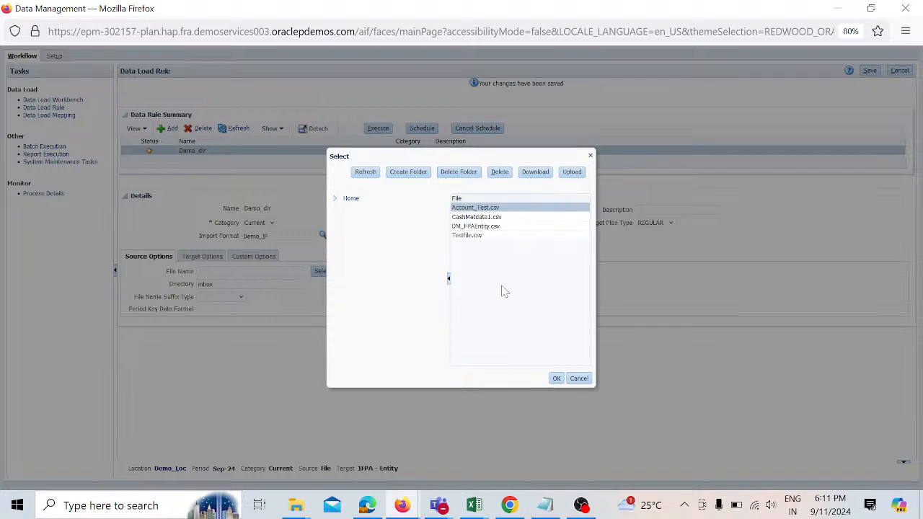
pyautogui.click(502, 228)
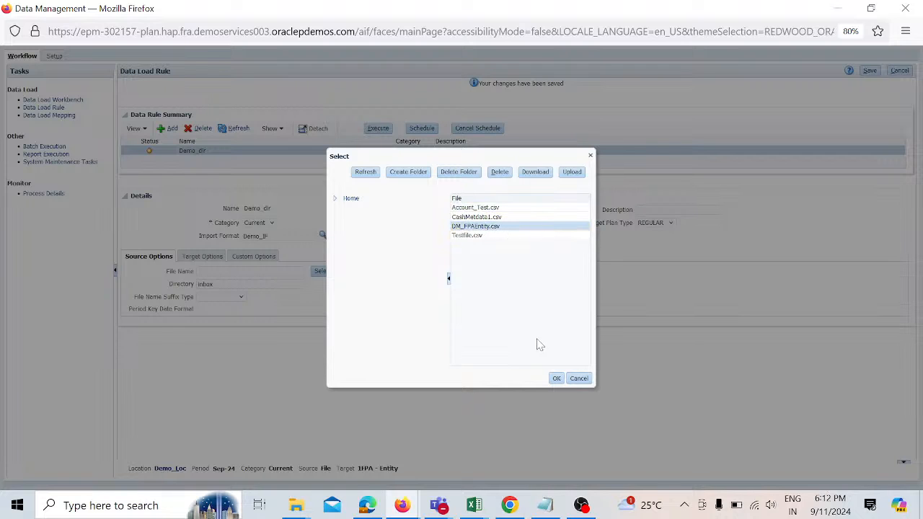
pyautogui.click(556, 379)
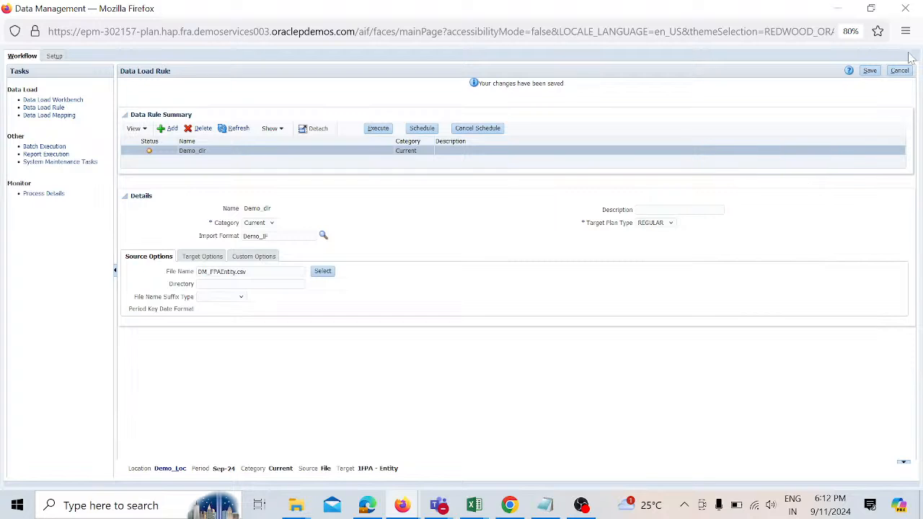
# Step: Save the rule and execute it for Sep-24 with Import from Source and Export to Target in Replace mode
pyautogui.click(872, 71)
pyautogui.click(380, 127)
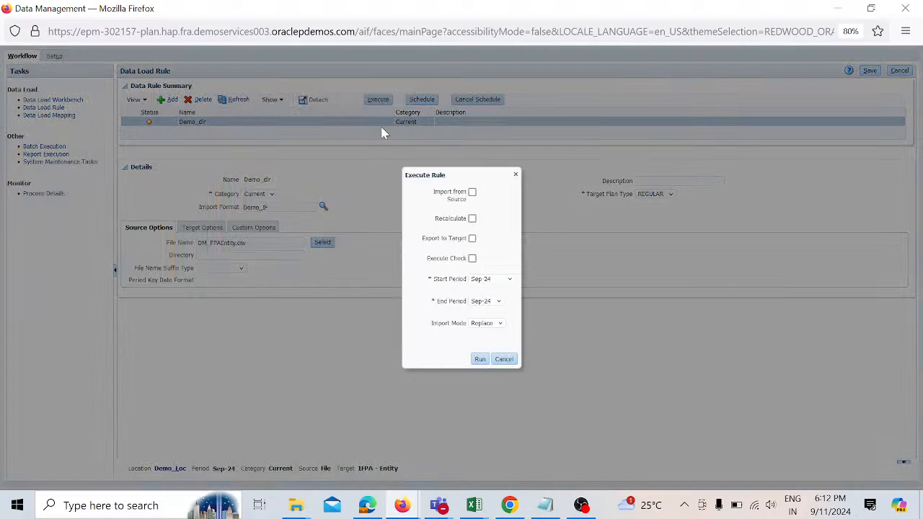
pyautogui.click(471, 193)
pyautogui.click(500, 325)
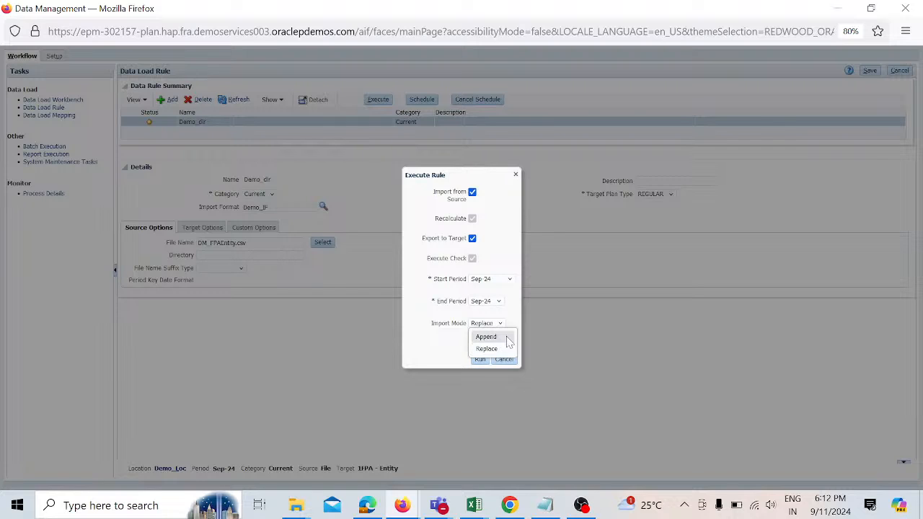
pyautogui.click(508, 350)
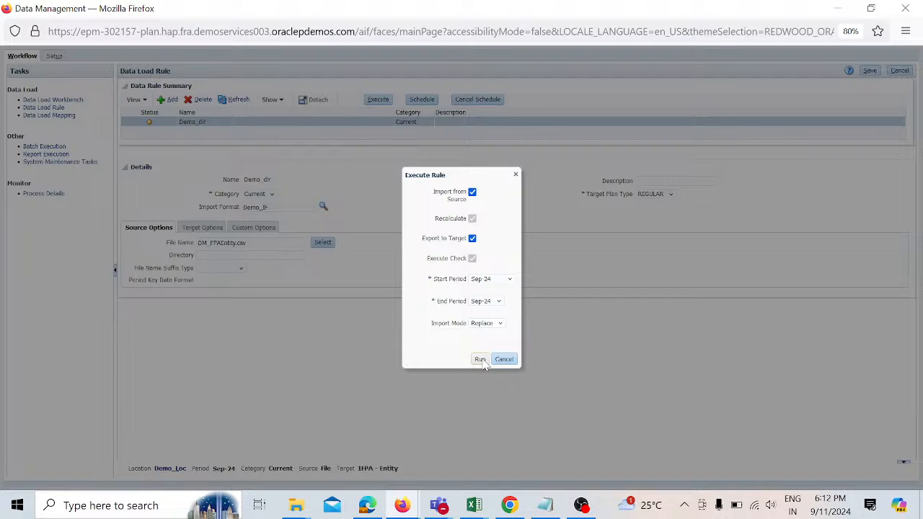
pyautogui.click(480, 359)
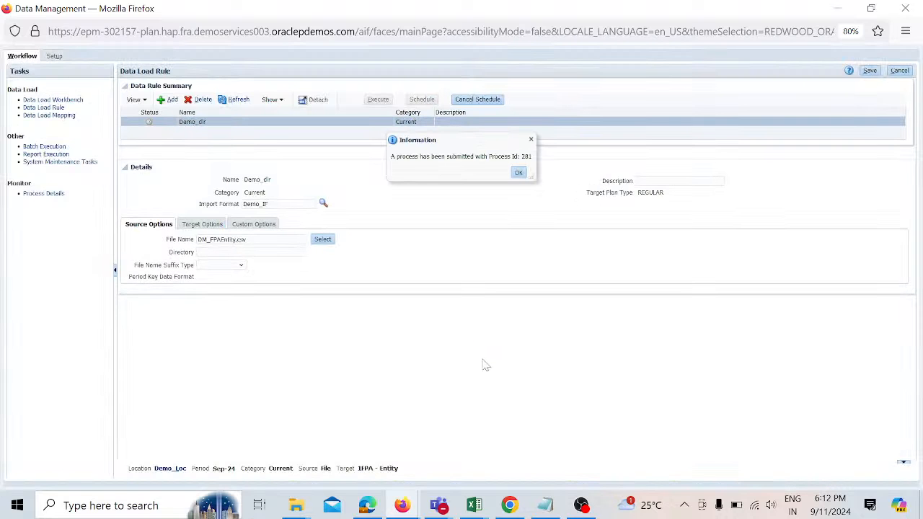
pyautogui.click(518, 172)
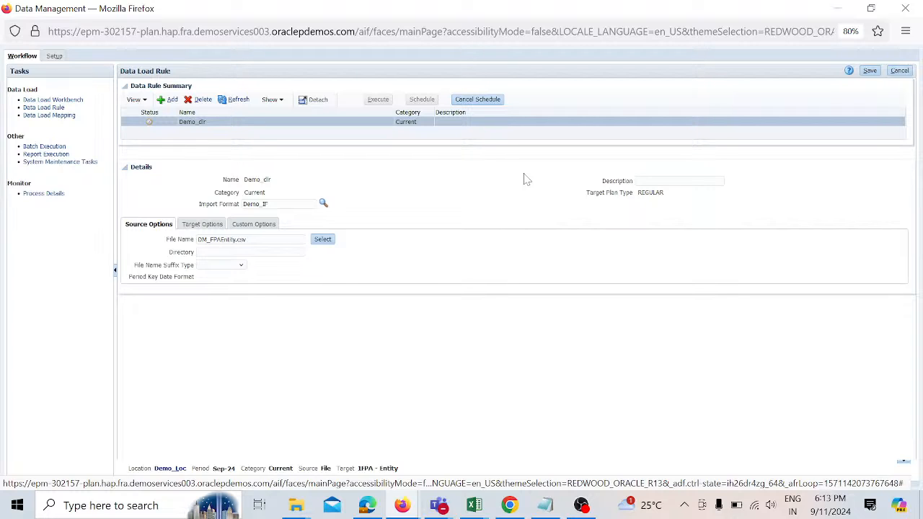
# Step: Refresh the rule status and open Data Load Workbench to review the imported entity rows
pyautogui.click(244, 102)
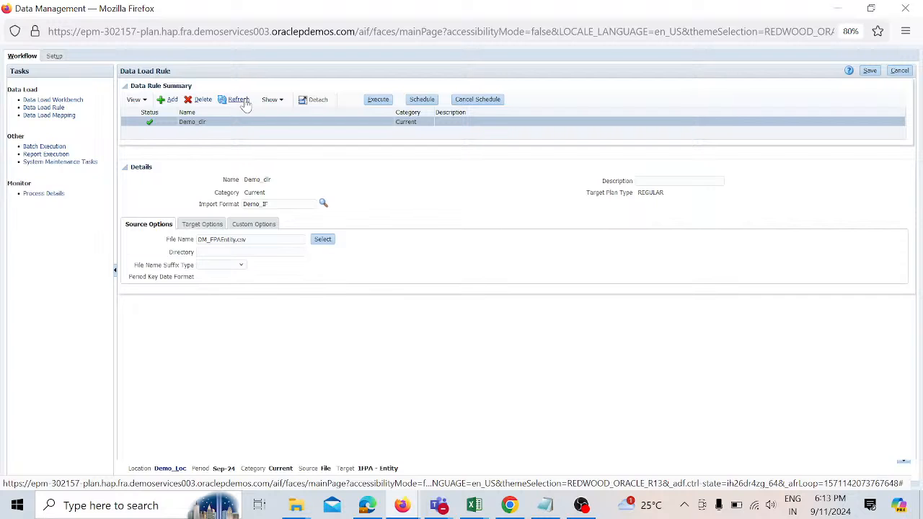
pyautogui.click(77, 99)
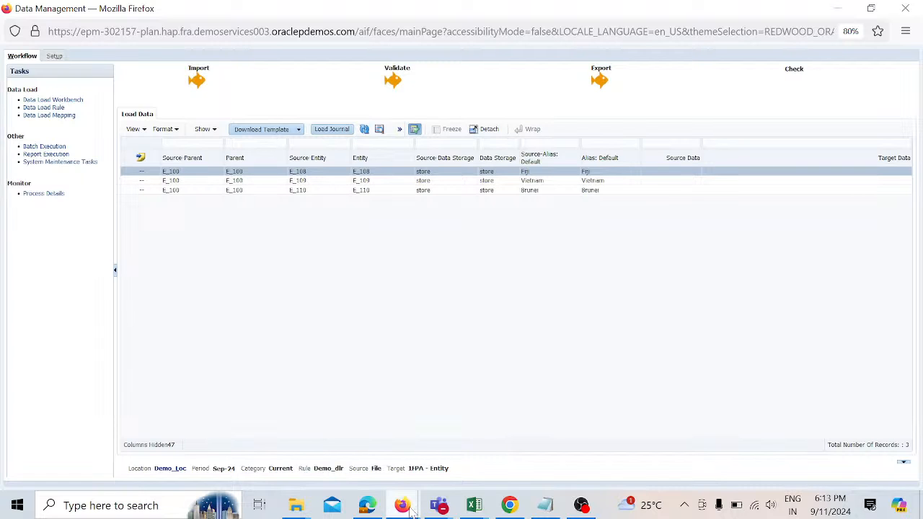
# Step: Switch to the EPM Planning window, open Dimensions from the navigator, and refresh the database
pyautogui.moveTo(411, 510)
pyautogui.click(350, 457)
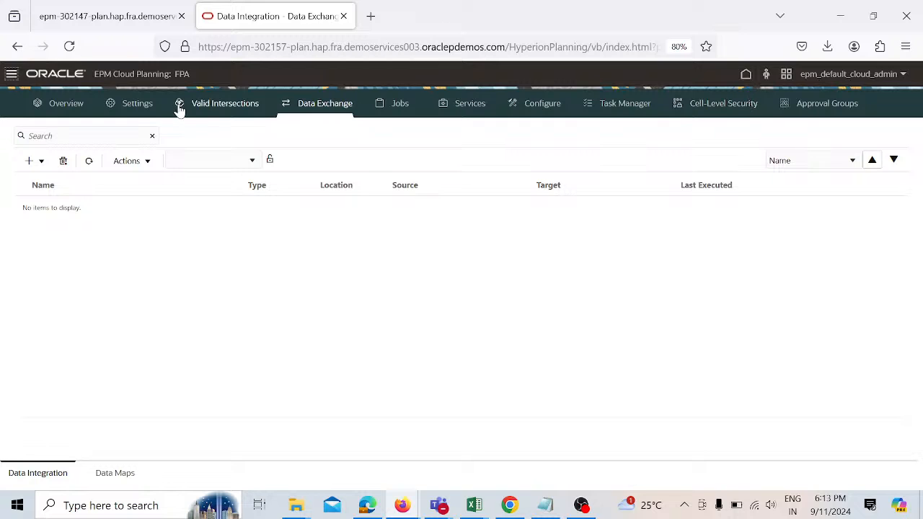
pyautogui.click(10, 75)
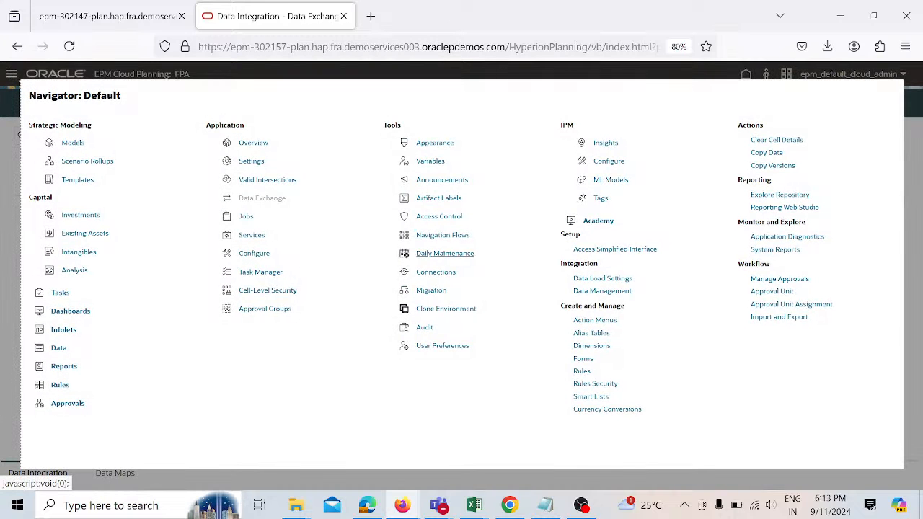
pyautogui.click(602, 349)
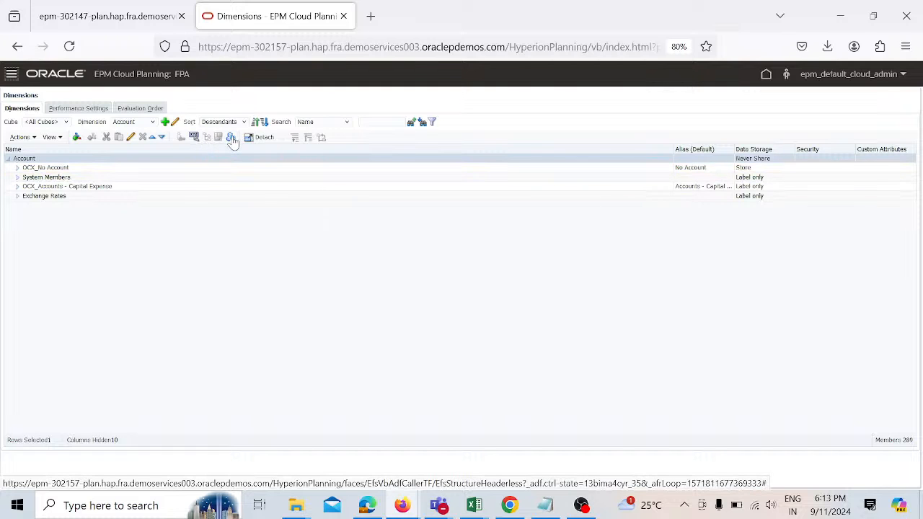
pyautogui.click(231, 137)
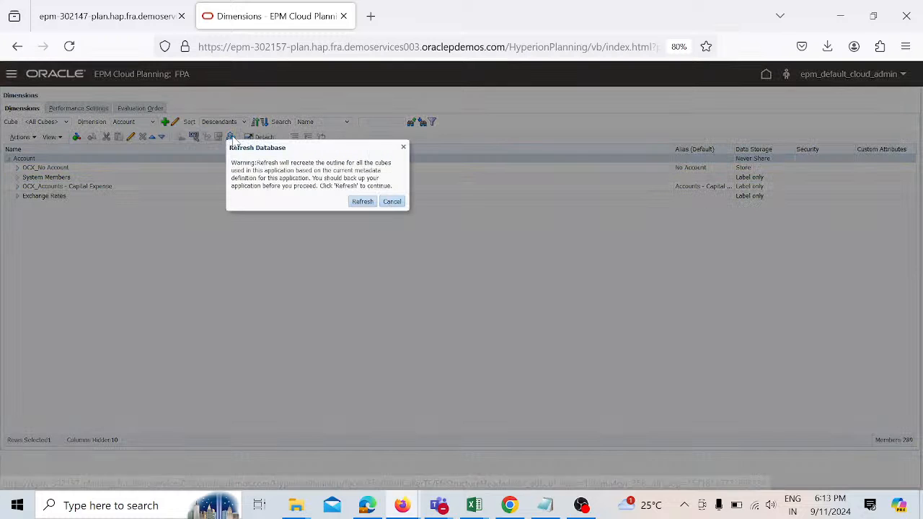
pyautogui.click(357, 202)
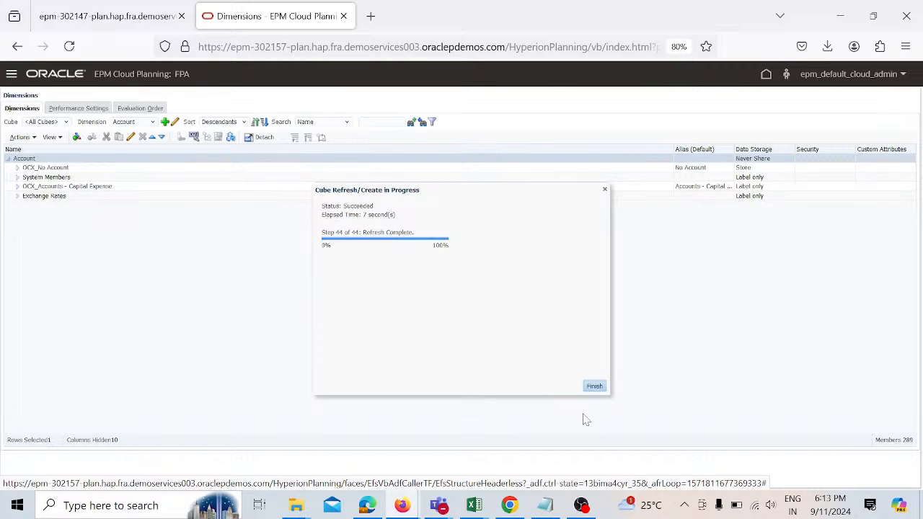
pyautogui.click(598, 387)
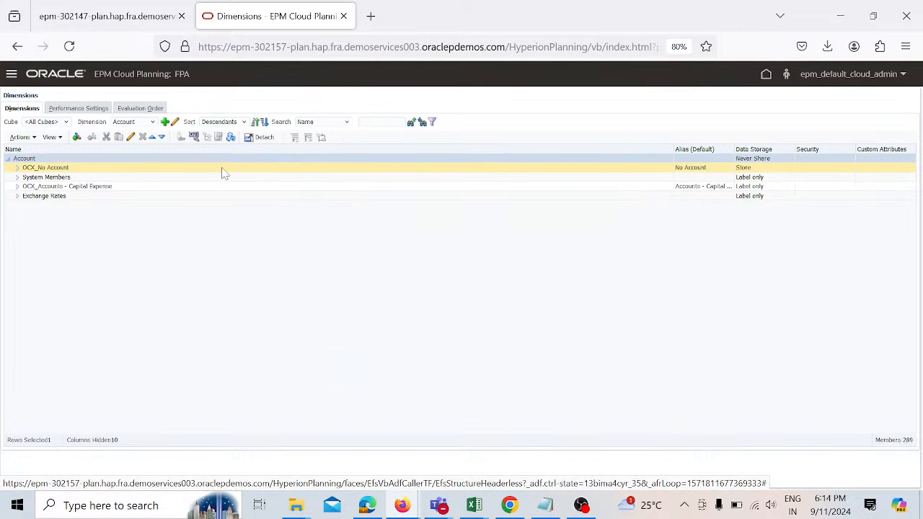
# Step: Show the Entity dimension and expand OEP_Total Entity and E_100 to check the new members
pyautogui.click(153, 124)
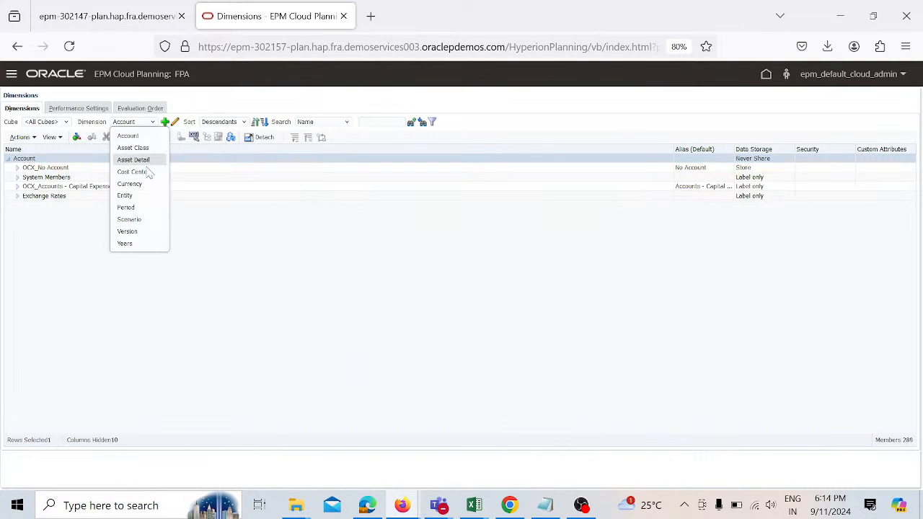
pyautogui.click(143, 195)
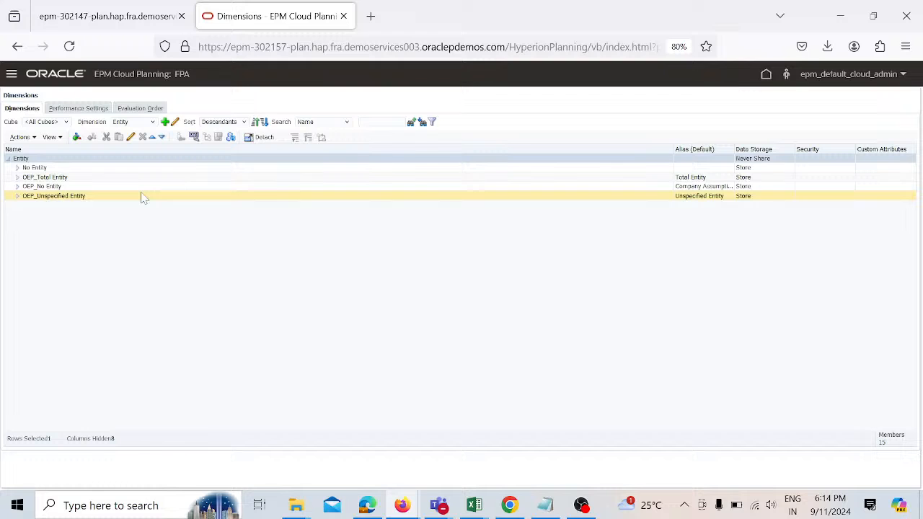
pyautogui.click(20, 180)
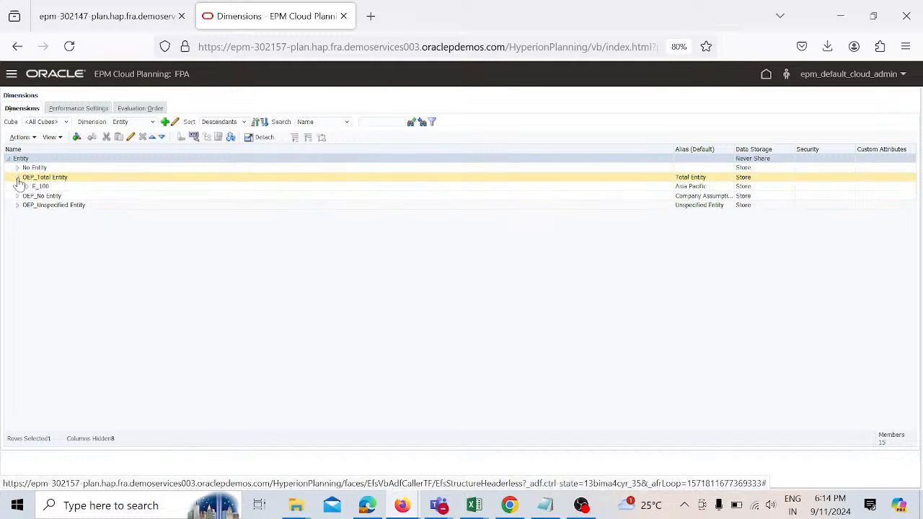
pyautogui.click(26, 188)
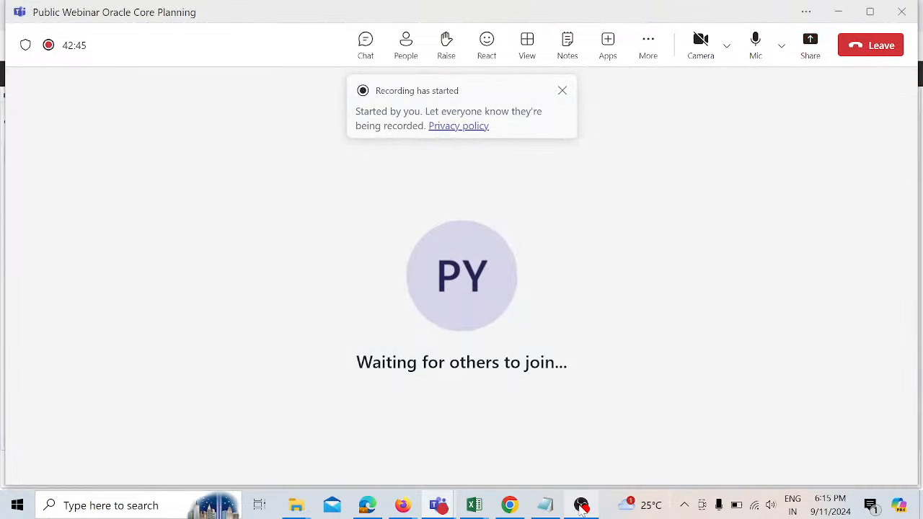
pyautogui.moveTo(582, 507)
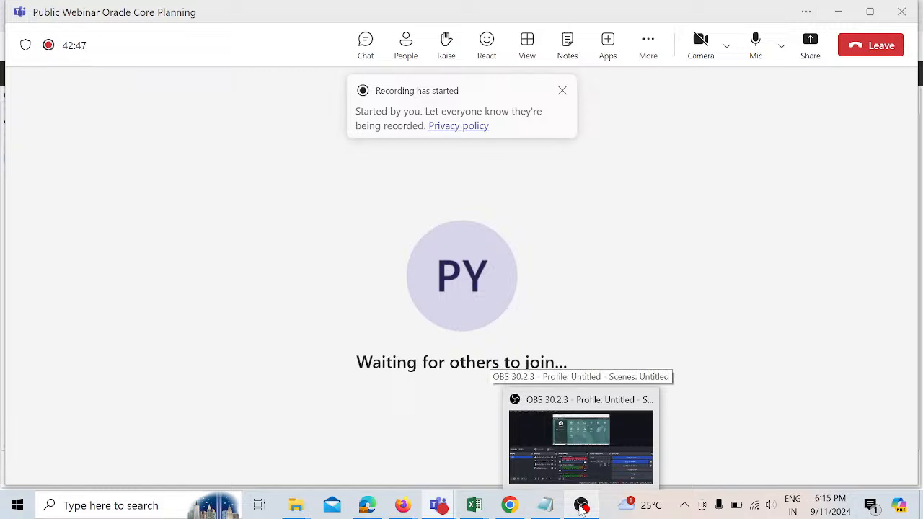